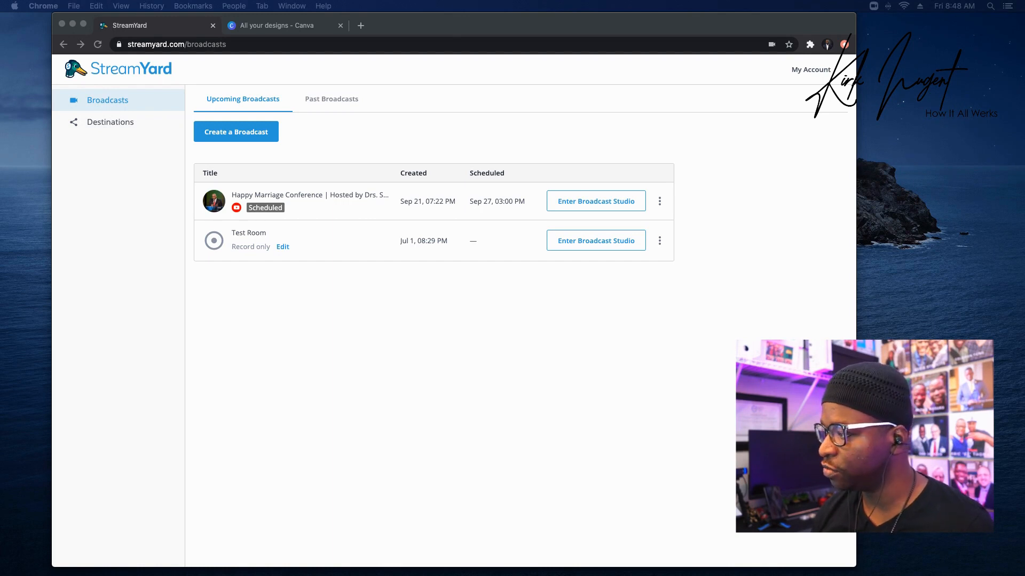
Enter the Test Room broadcast studio and read the Brand panel's Overlay size tip.
click(595, 241)
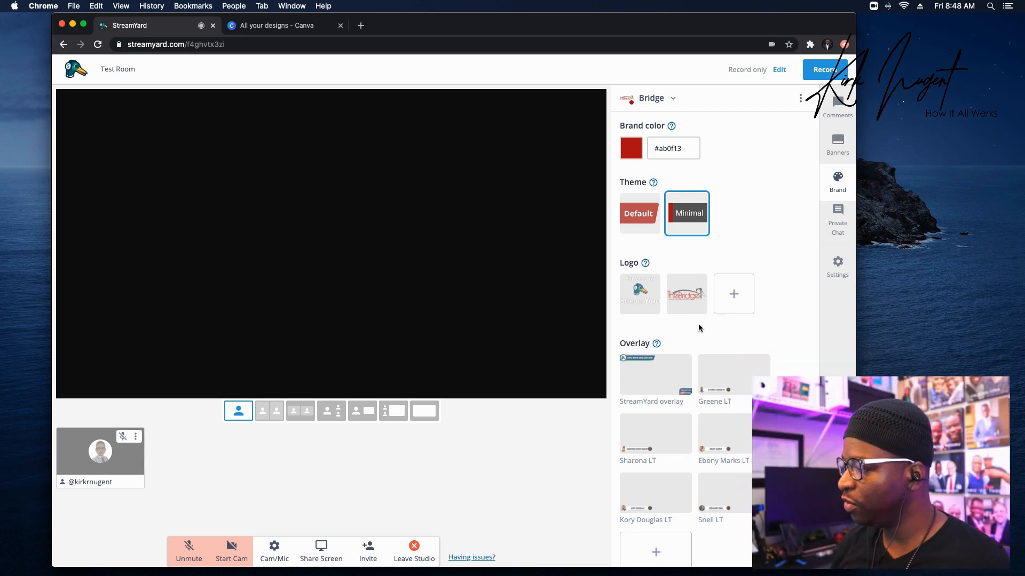
scroll(693, 332, down, 3)
mouse_move(660, 272)
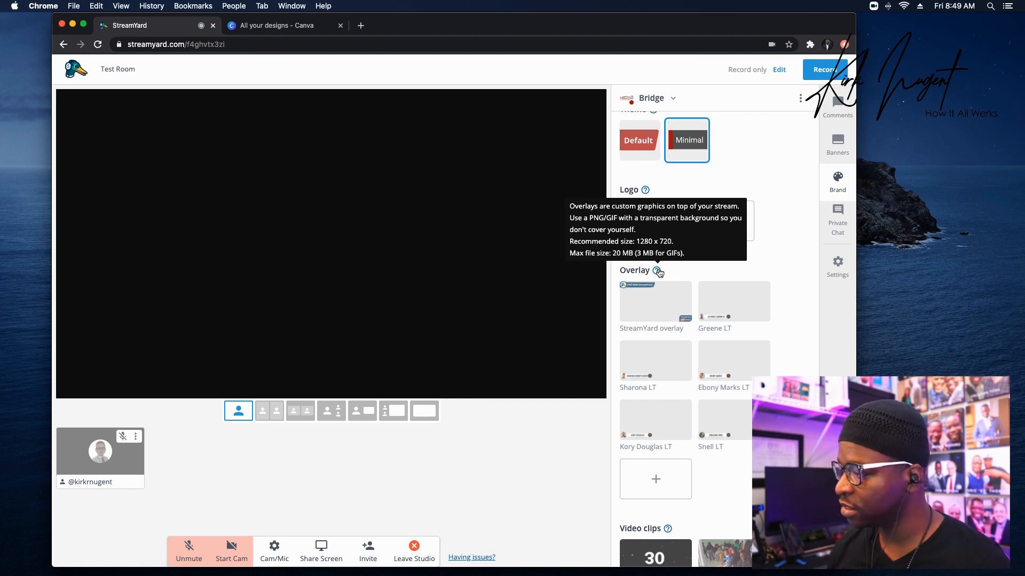
Read the Background size tip, then return to Canva's All your designs page.
scroll(683, 270, down, 3)
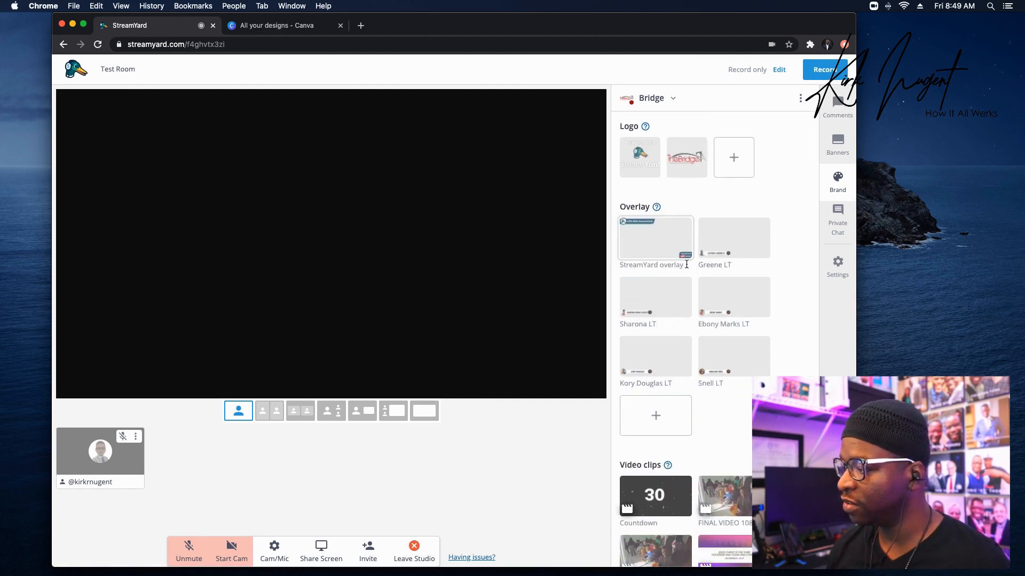
scroll(687, 265, down, 5)
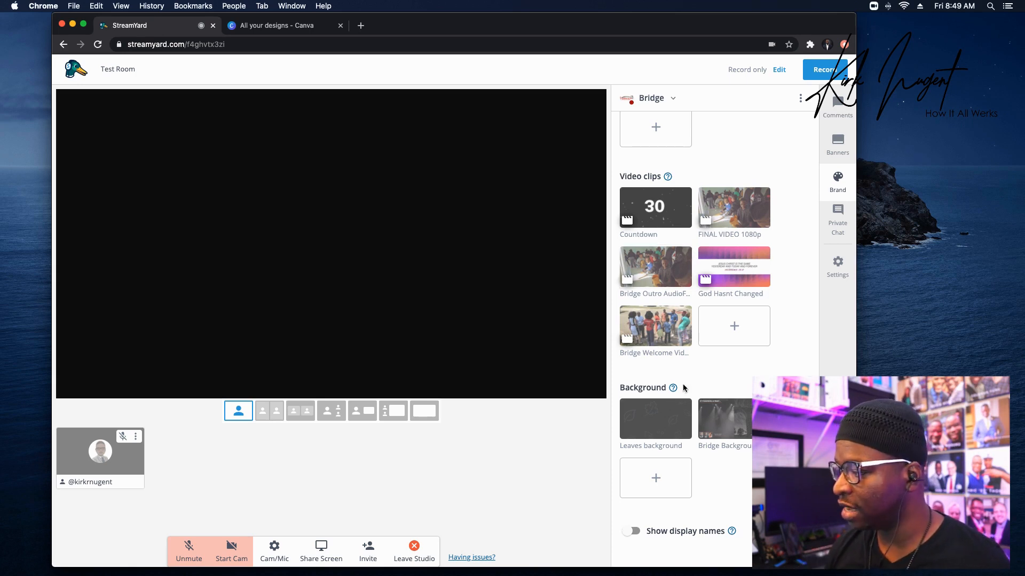
mouse_move(675, 388)
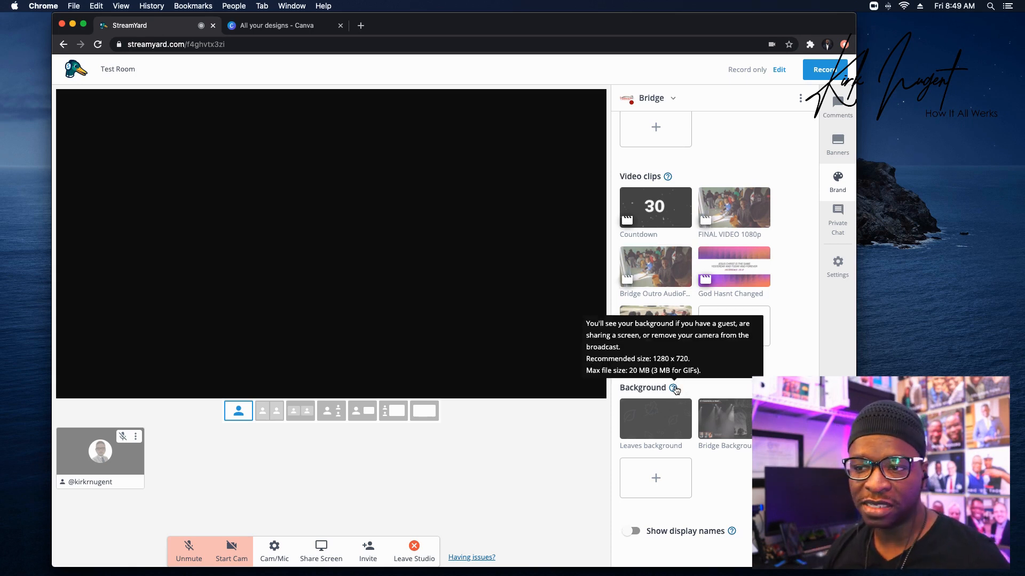
click(273, 27)
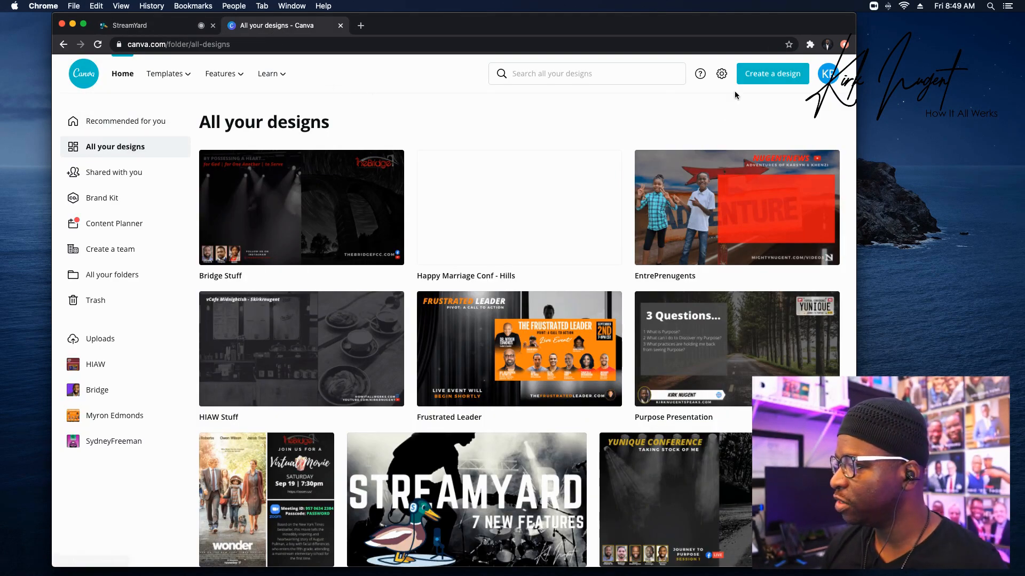
Create a new blank design with custom dimensions of 1280 × 720 px.
click(775, 75)
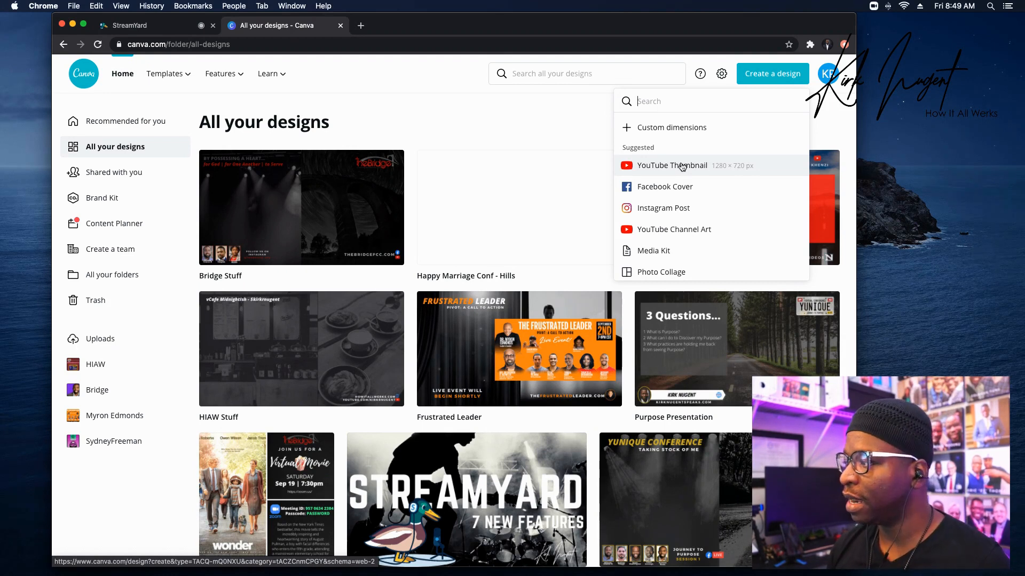
click(689, 128)
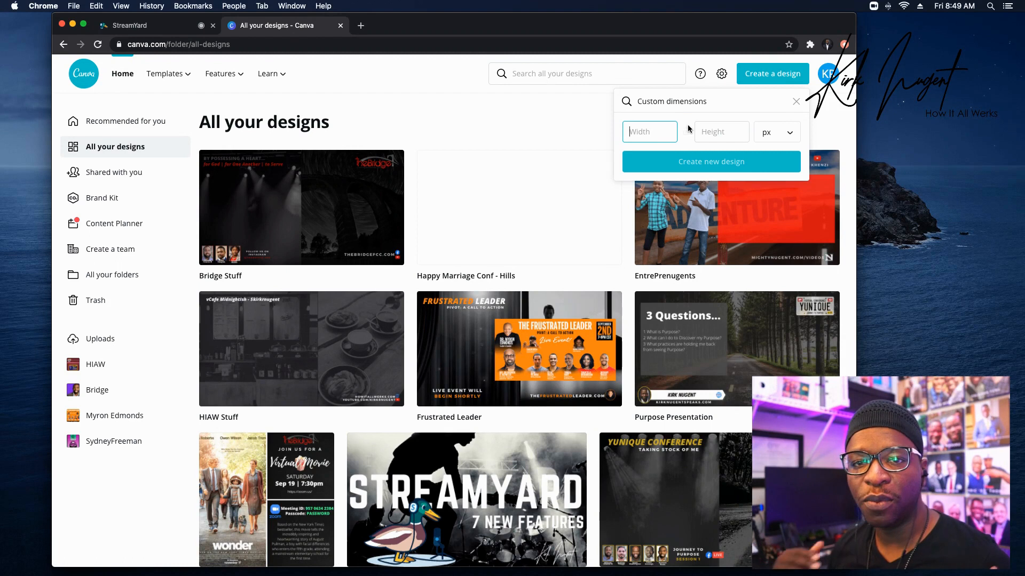
text(128)
key(Tab)
text(720)
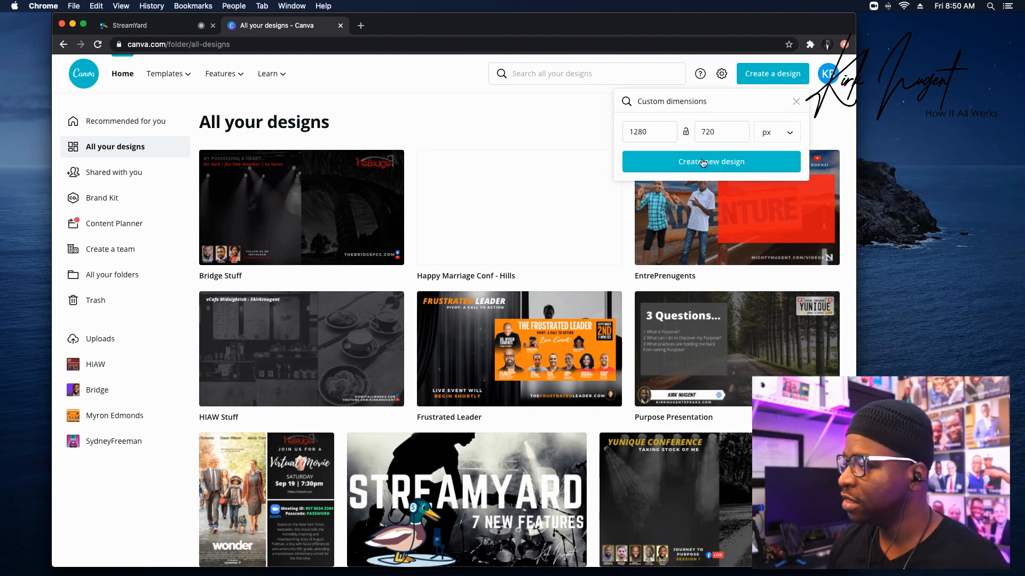
click(702, 163)
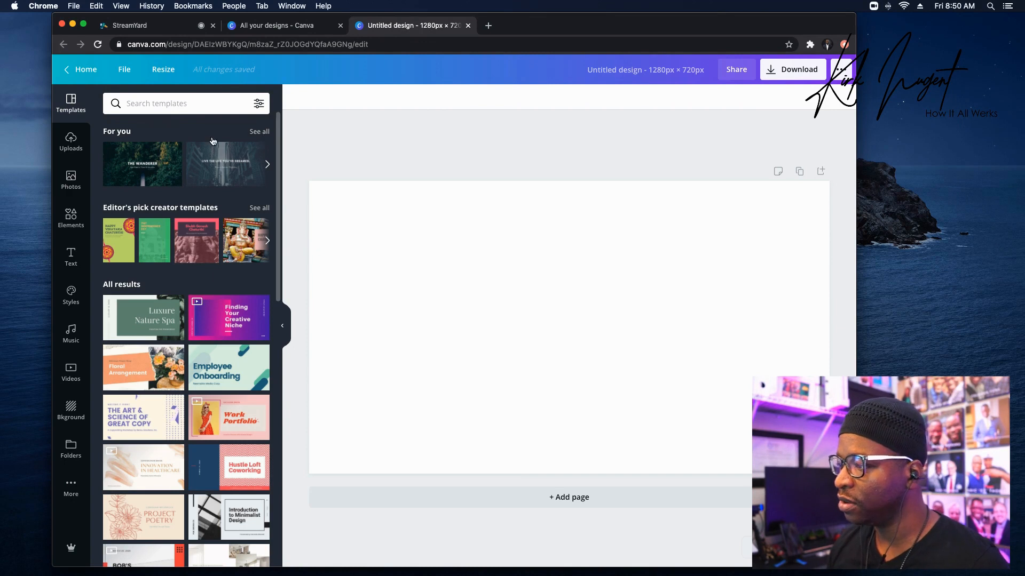
Browse the full list of recently used photos in the Photos library.
click(74, 181)
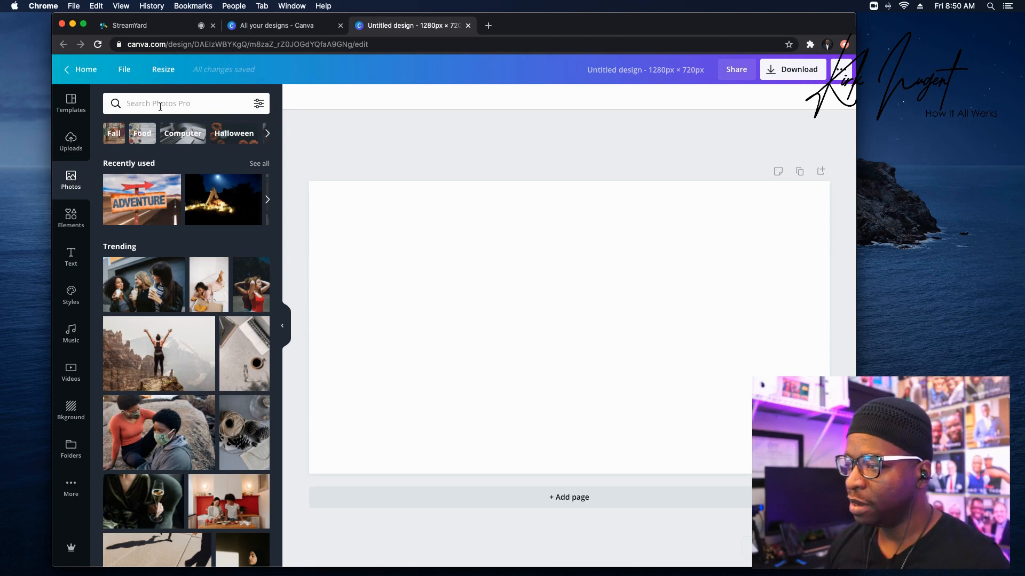
click(260, 163)
scroll(204, 197, down, 6)
scroll(205, 198, down, 3)
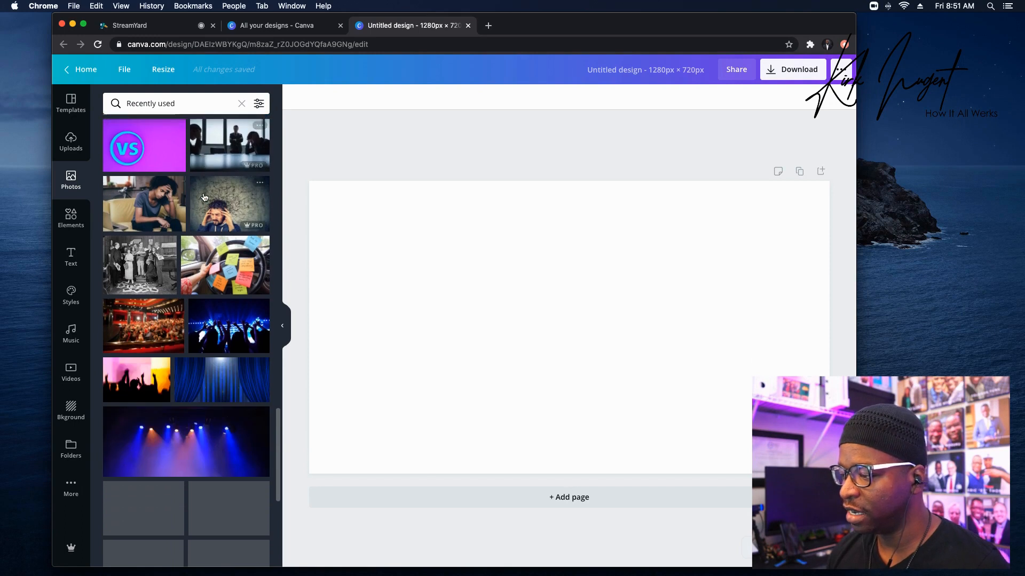
scroll(204, 198, down, 3)
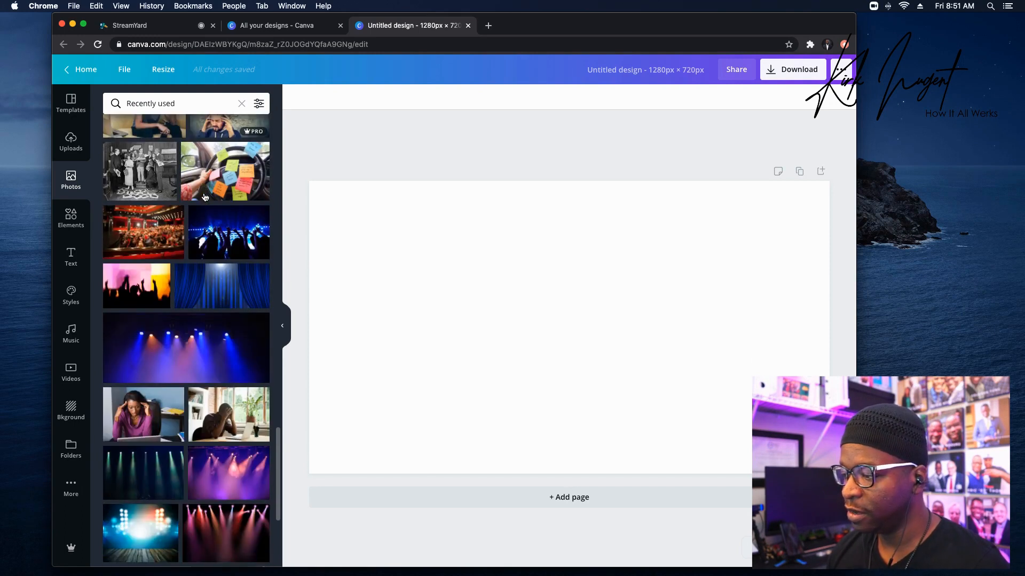
scroll(204, 198, down, 3)
scroll(205, 197, down, 2)
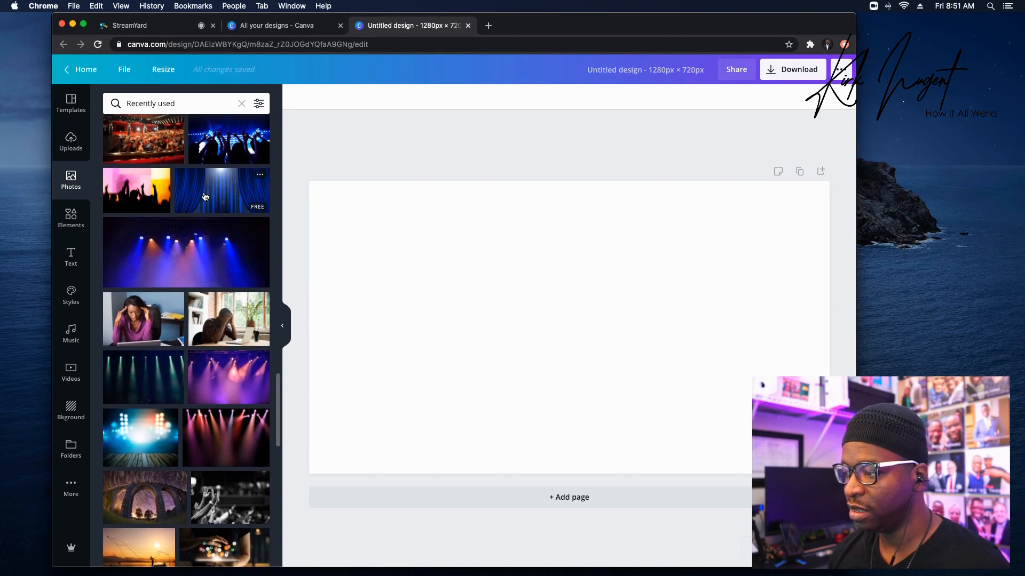
scroll(204, 197, down, 2)
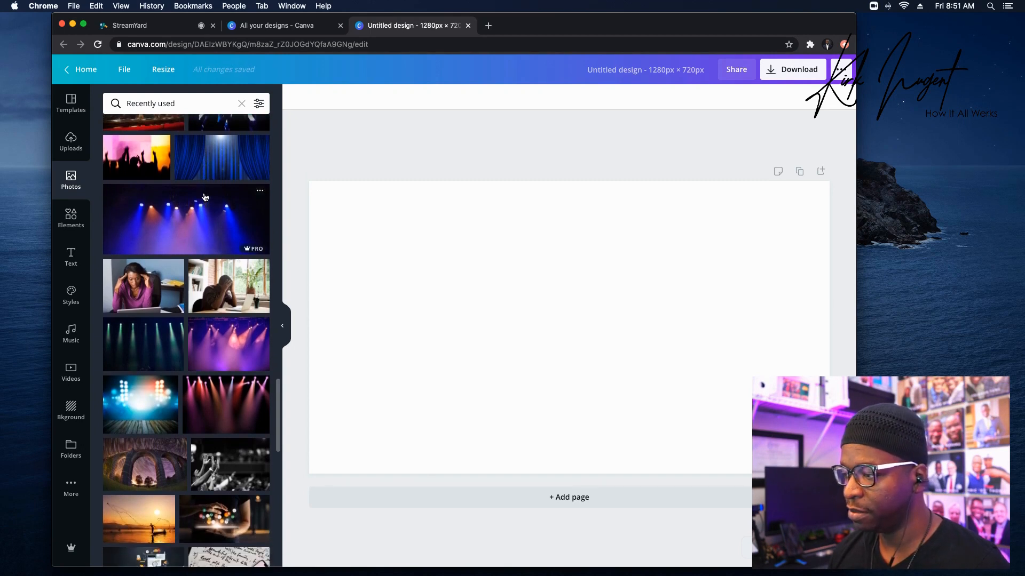
scroll(204, 198, down, 5)
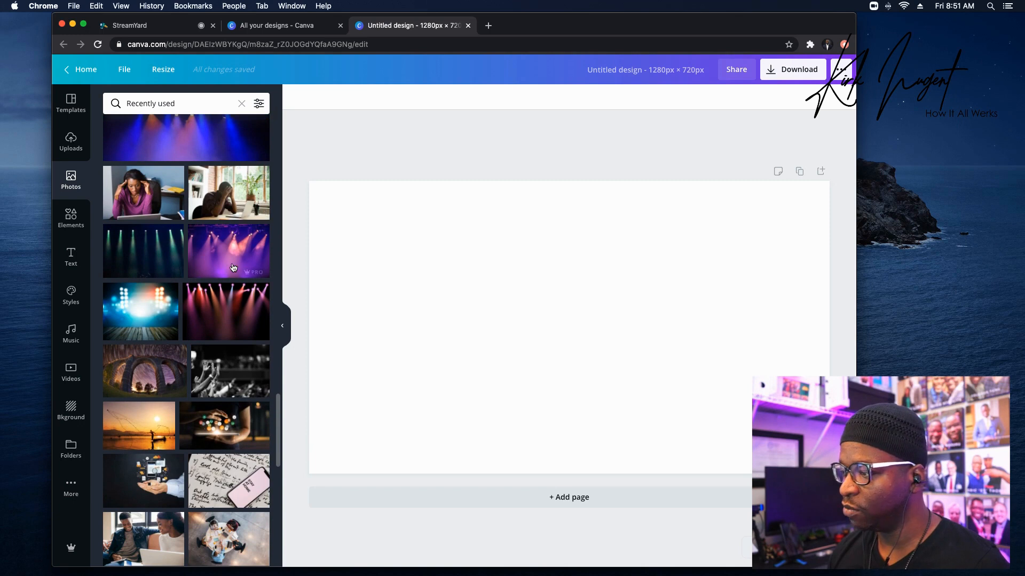
Place the purple stage-lights photo at the left edge and enlarge it to the full page height.
drag(222, 260, 442, 268)
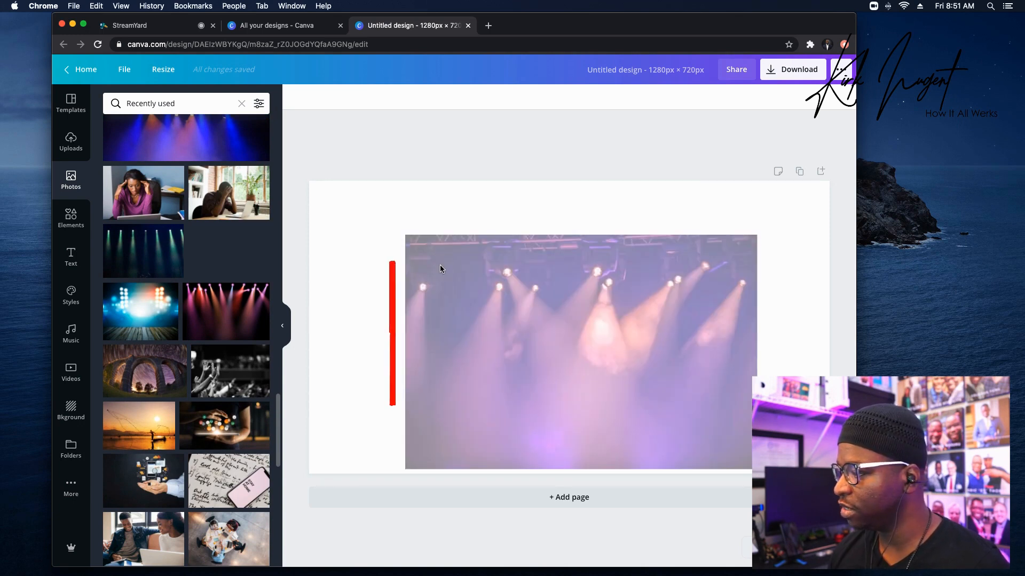
drag(548, 294, 456, 245)
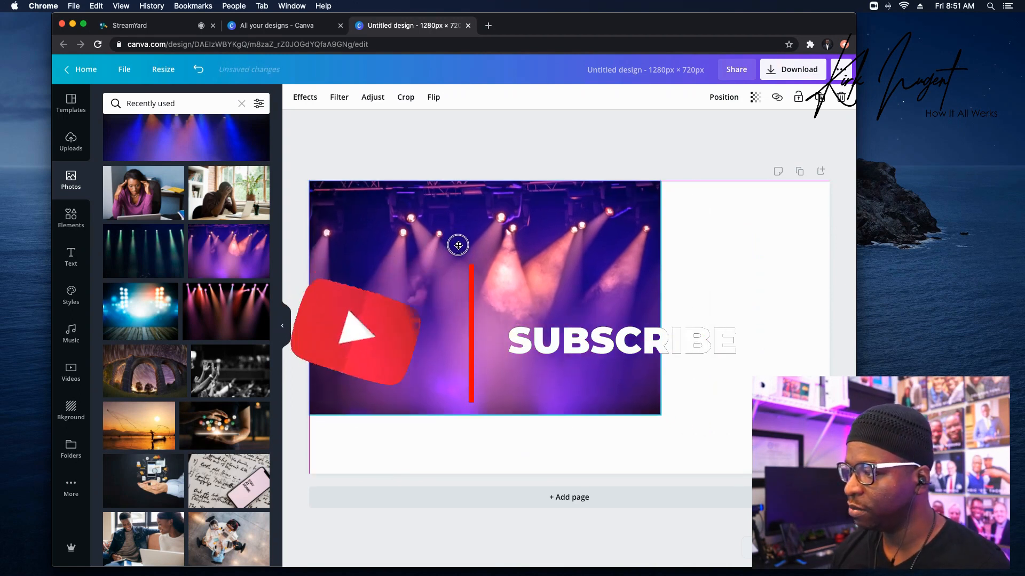
drag(660, 416, 741, 485)
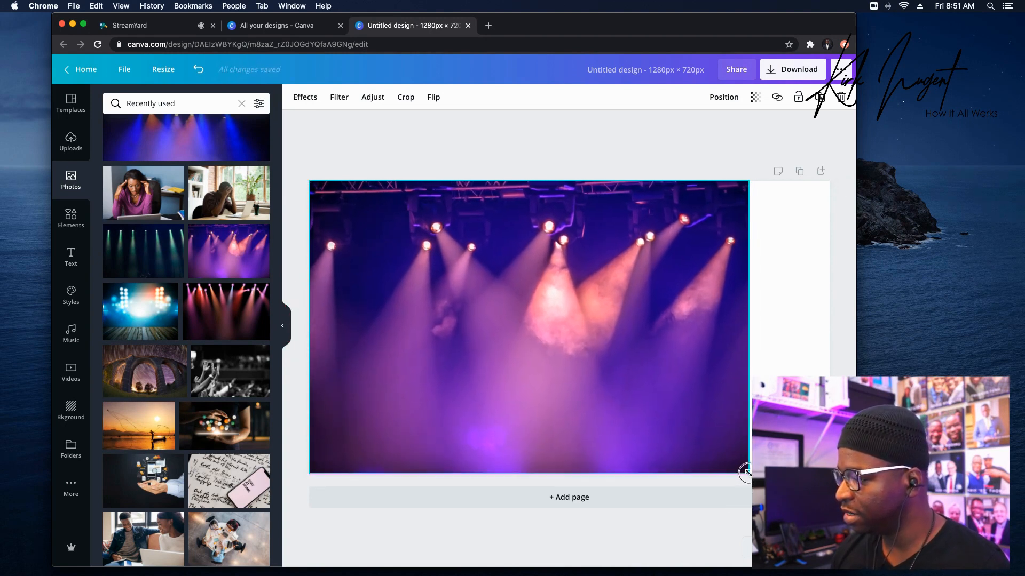
click(745, 472)
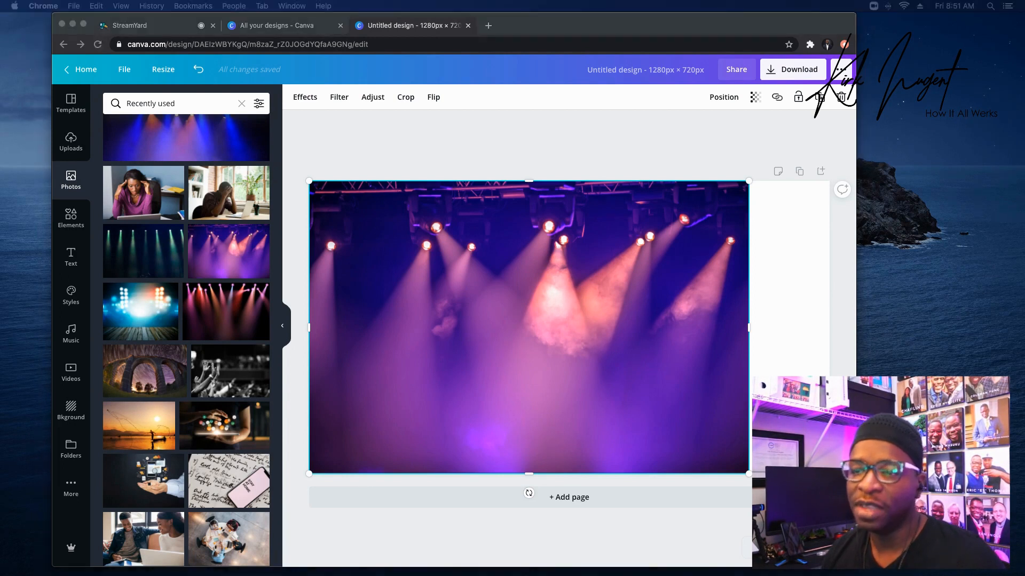
click(517, 296)
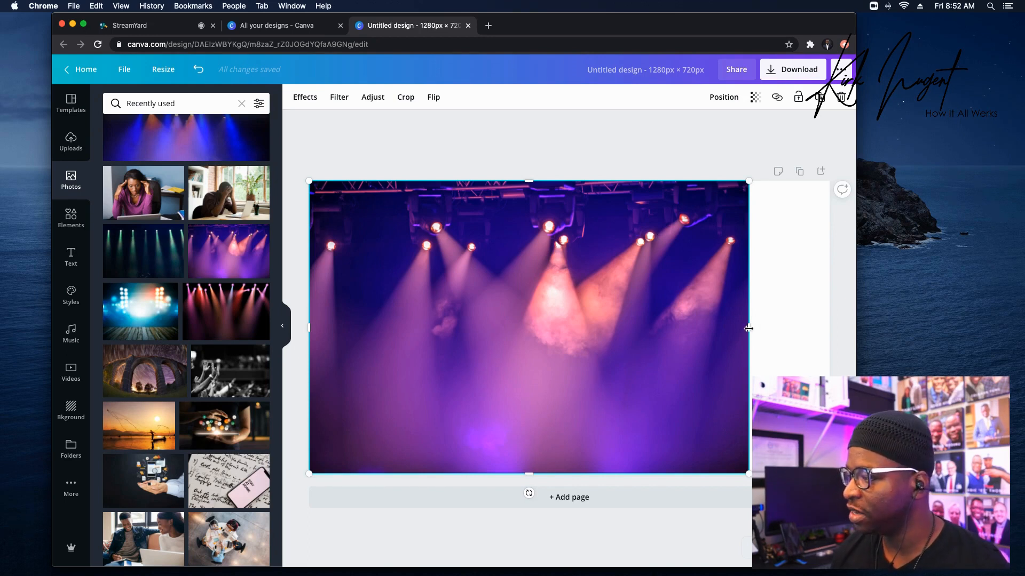
Crop the stage-lights photo's right side in to about the middle of the page.
click(410, 101)
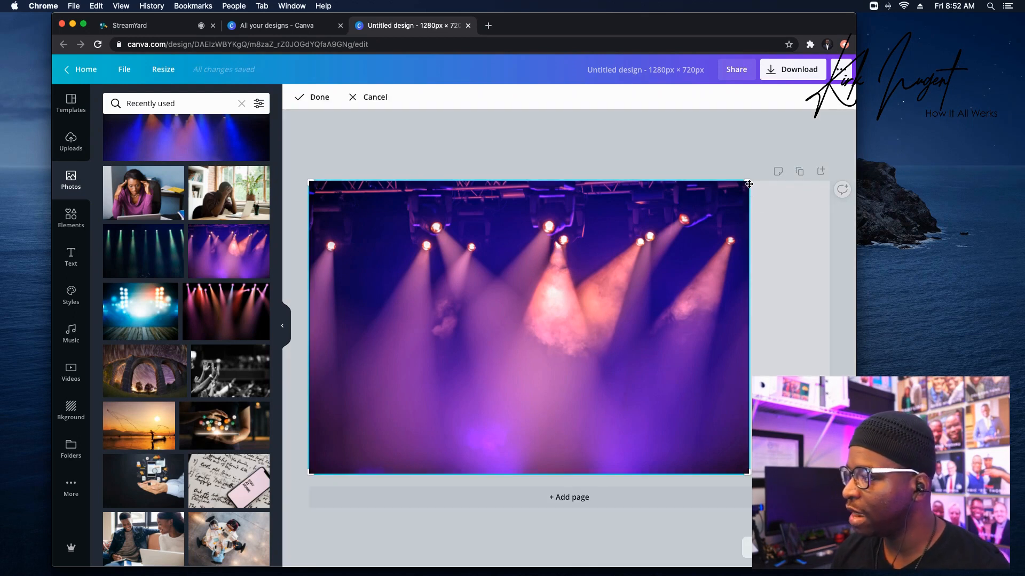
drag(749, 185, 588, 175)
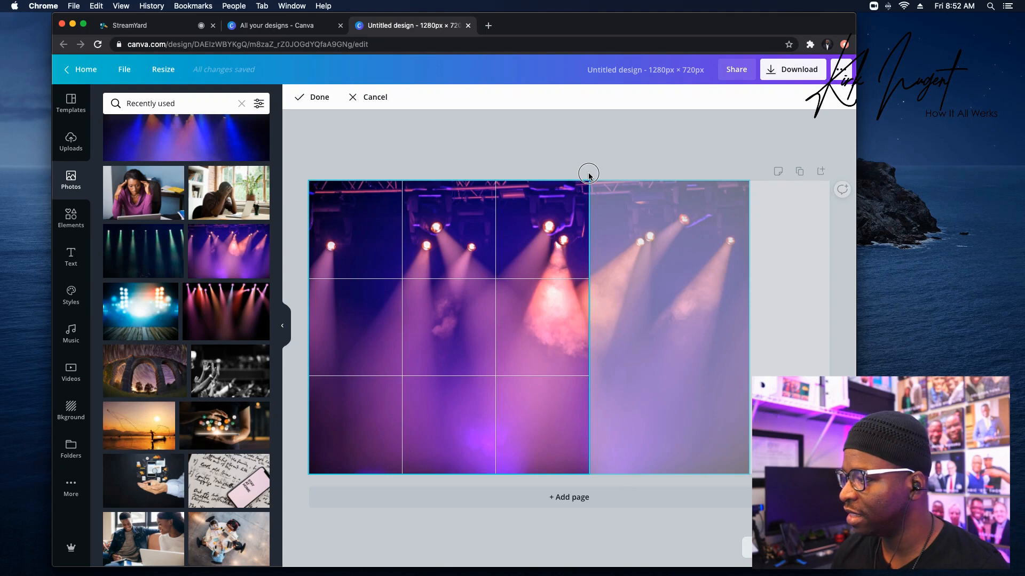
drag(589, 175, 588, 171)
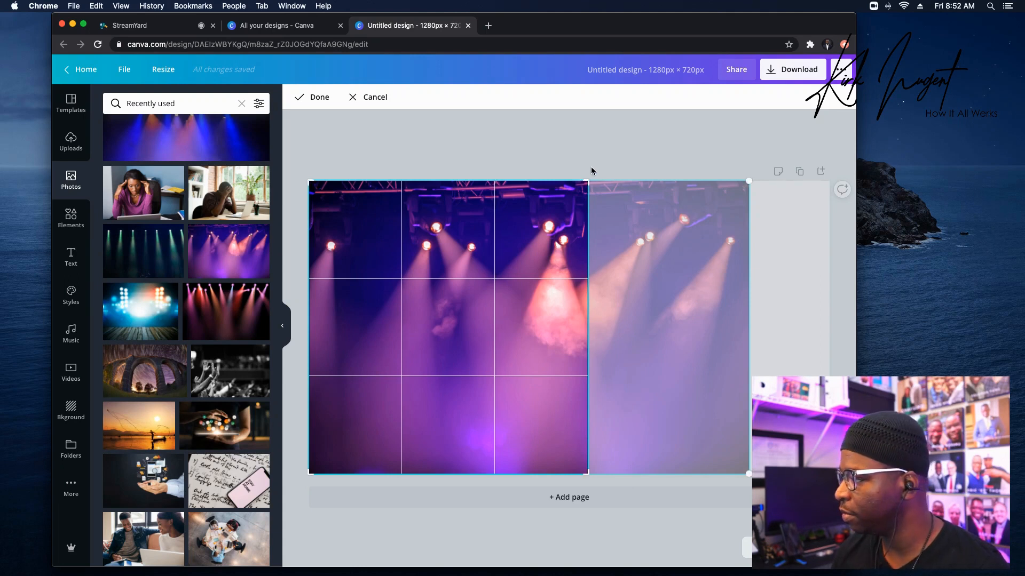
click(626, 194)
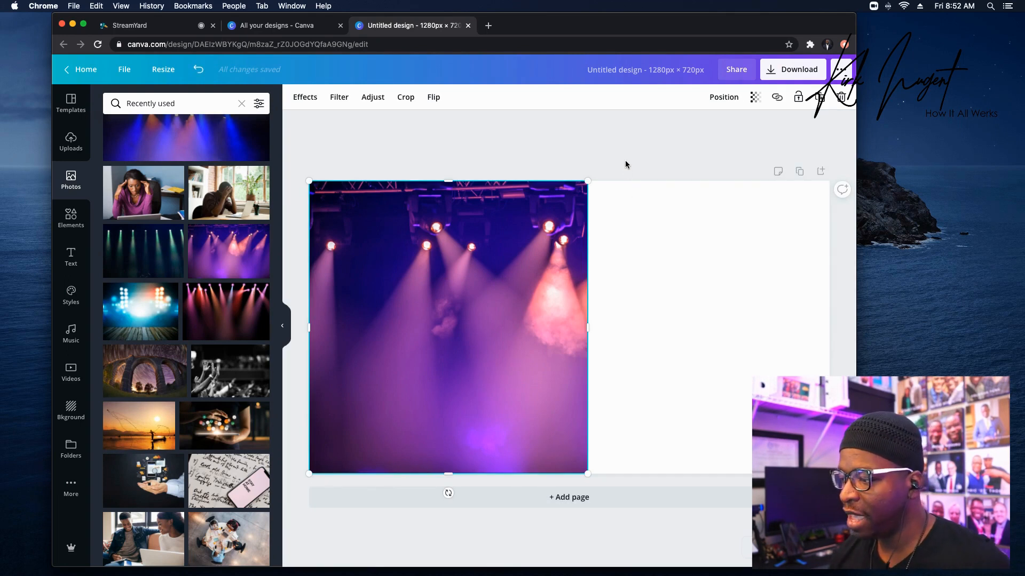
Scroll through the Photos panel to look for a second photo.
scroll(231, 320, down, 3)
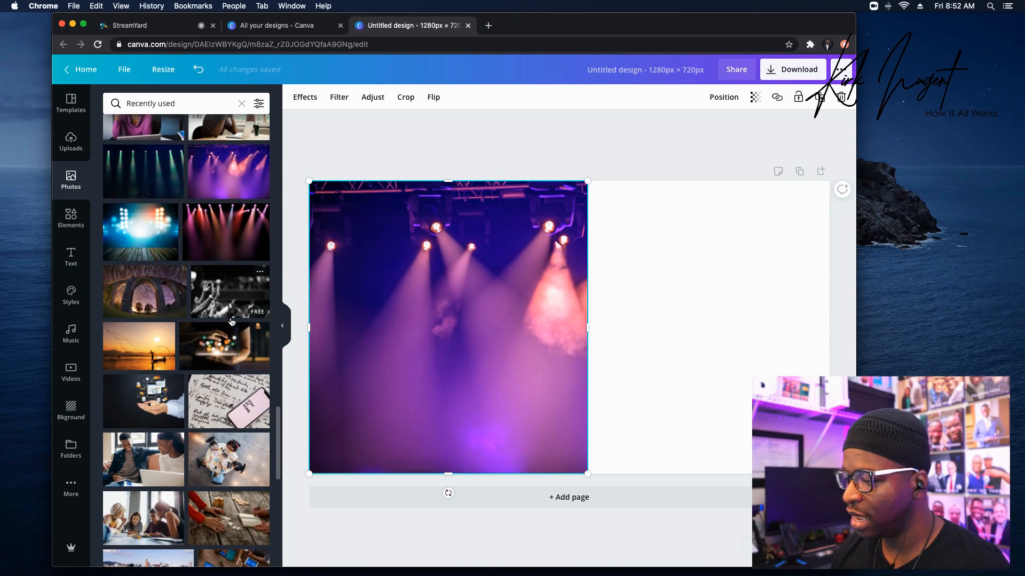
scroll(231, 320, down, 4)
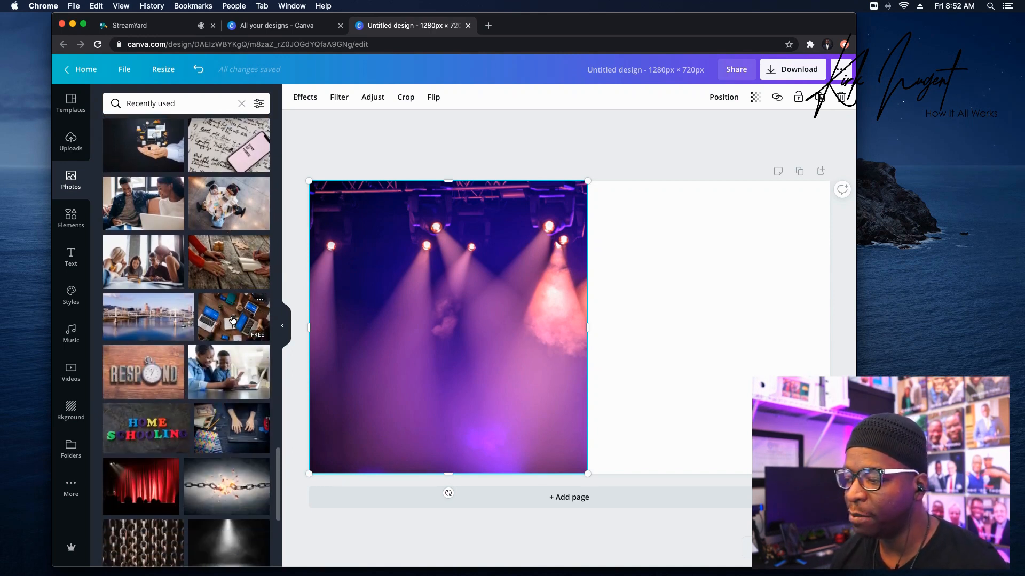
scroll(232, 318, down, 3)
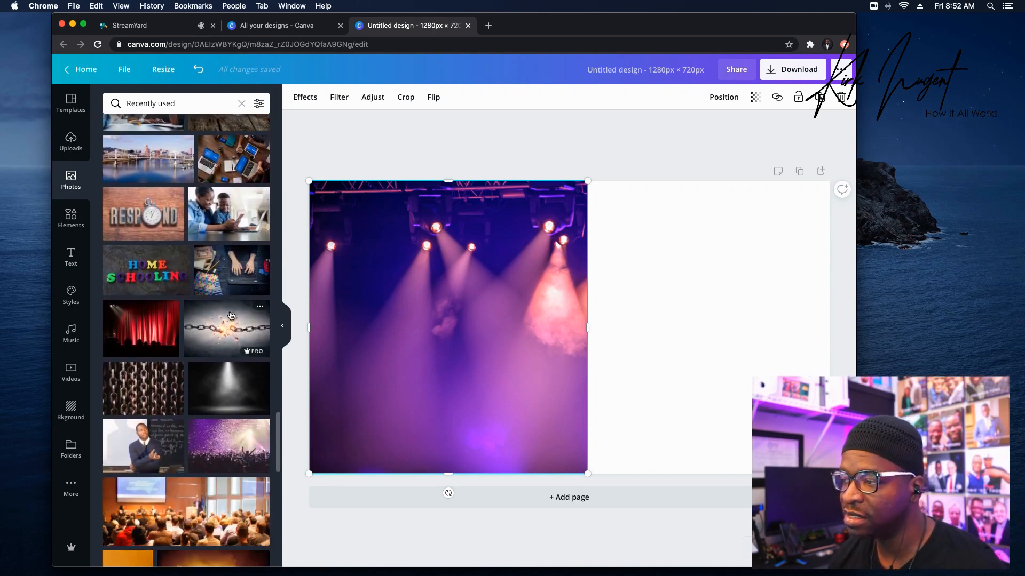
scroll(230, 314, up, 1)
scroll(231, 313, up, 7)
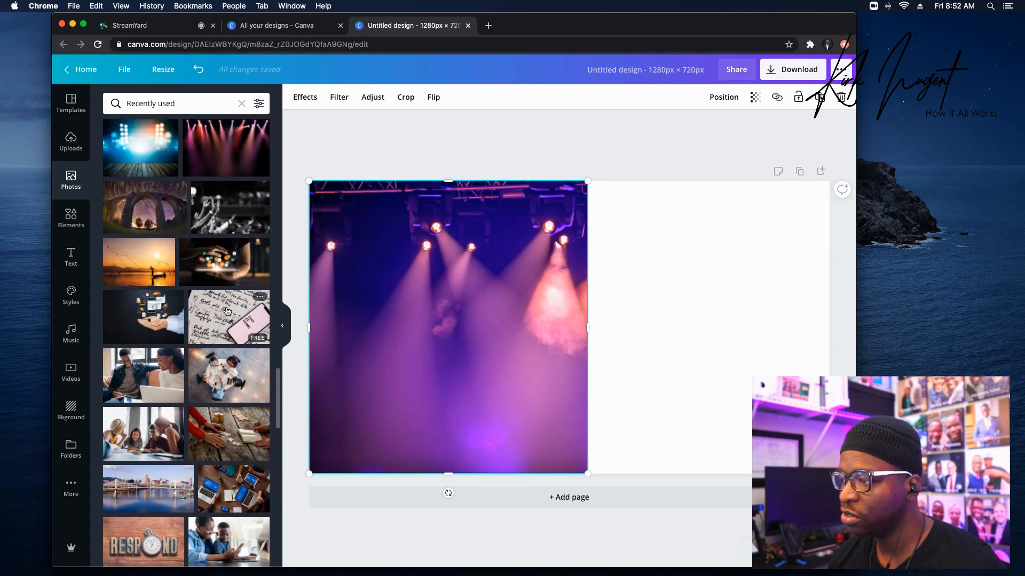
scroll(227, 311, up, 1)
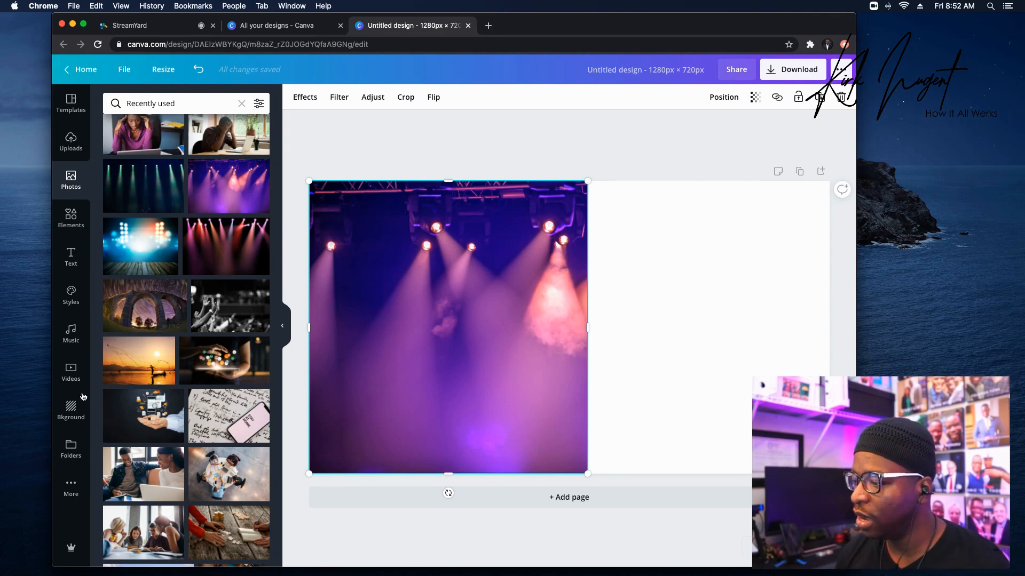
Add the star-trail arch photo and enlarge it over the page's right side.
click(138, 308)
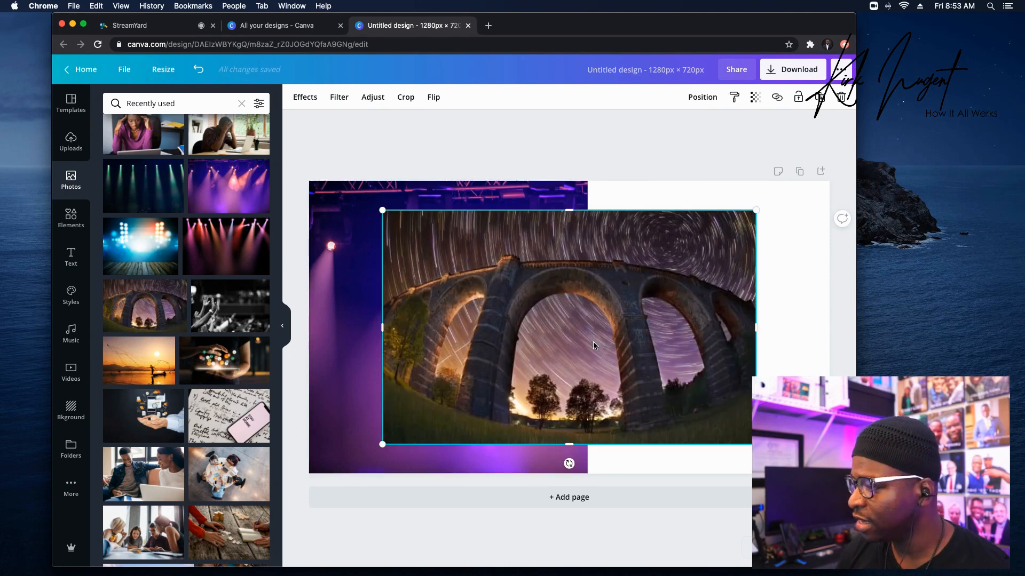
drag(595, 331, 667, 309)
drag(456, 416, 363, 473)
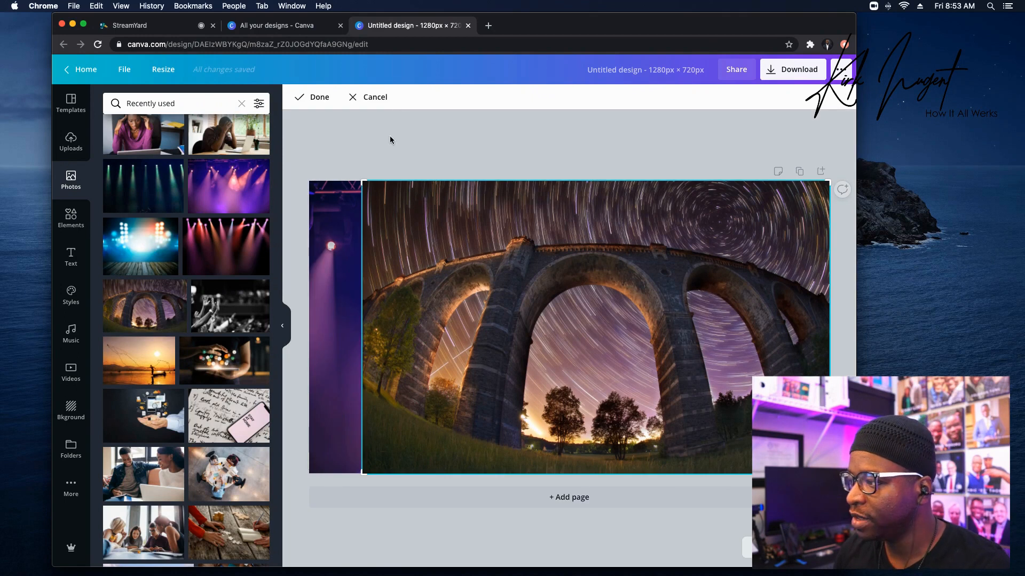
Crop away the arch photo's left part so it sits beside the stage-lights photo.
drag(364, 181, 589, 175)
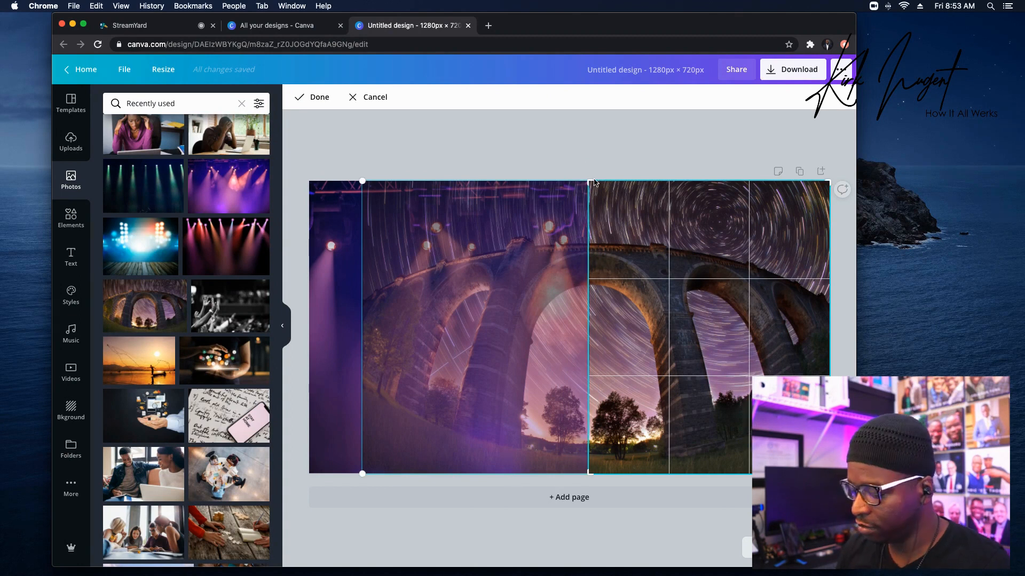
key(Return)
drag(532, 157, 655, 321)
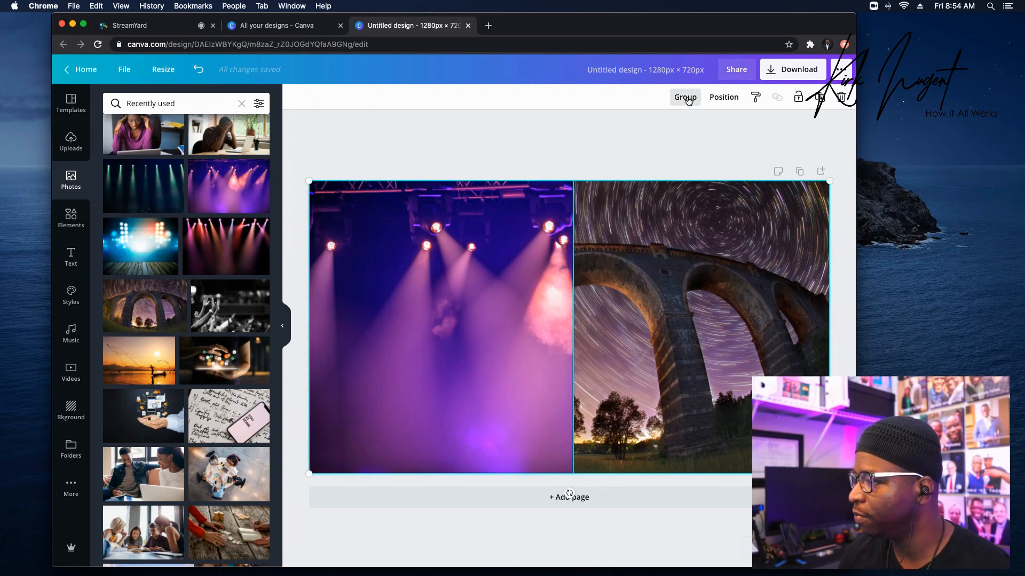
click(663, 153)
click(662, 203)
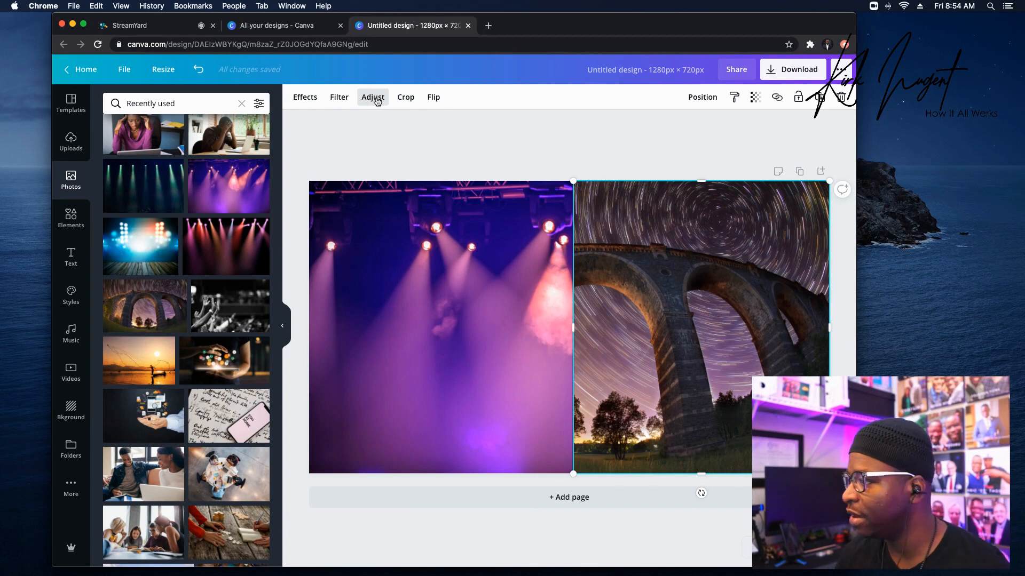
Apply the Street filter to the arch and stage-lights photos, then select both.
click(339, 98)
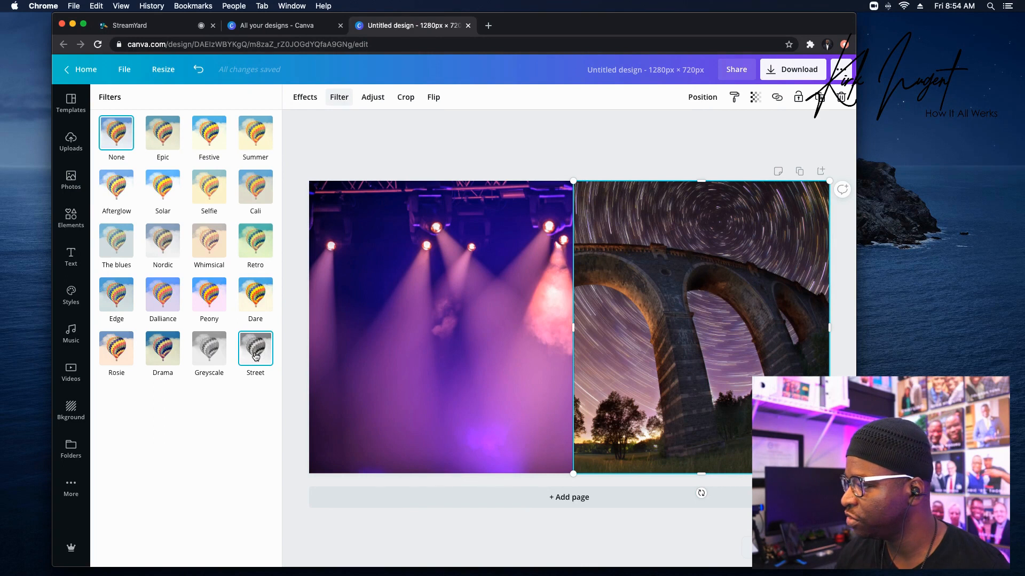
click(256, 349)
click(422, 315)
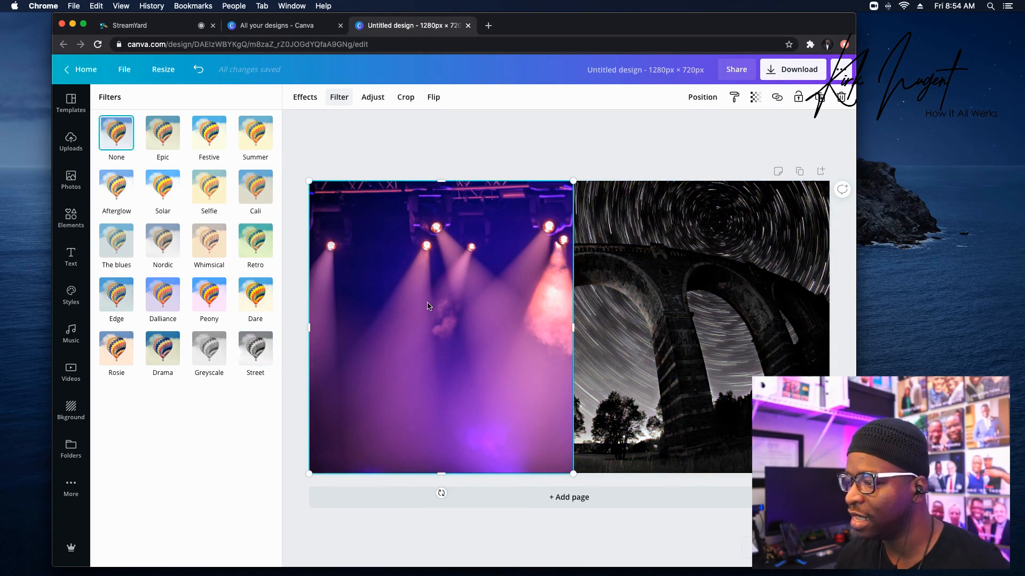
click(249, 347)
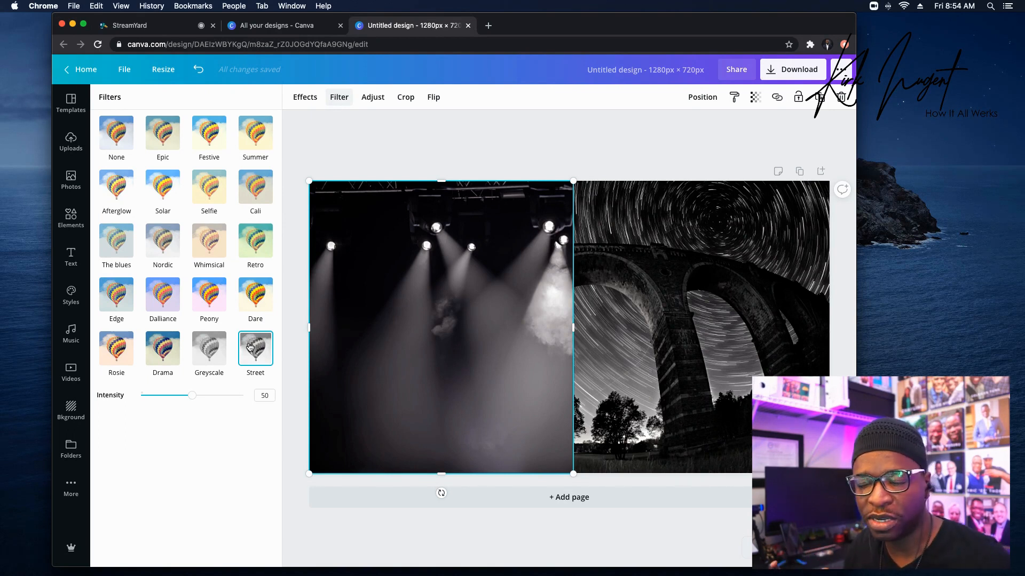
click(463, 144)
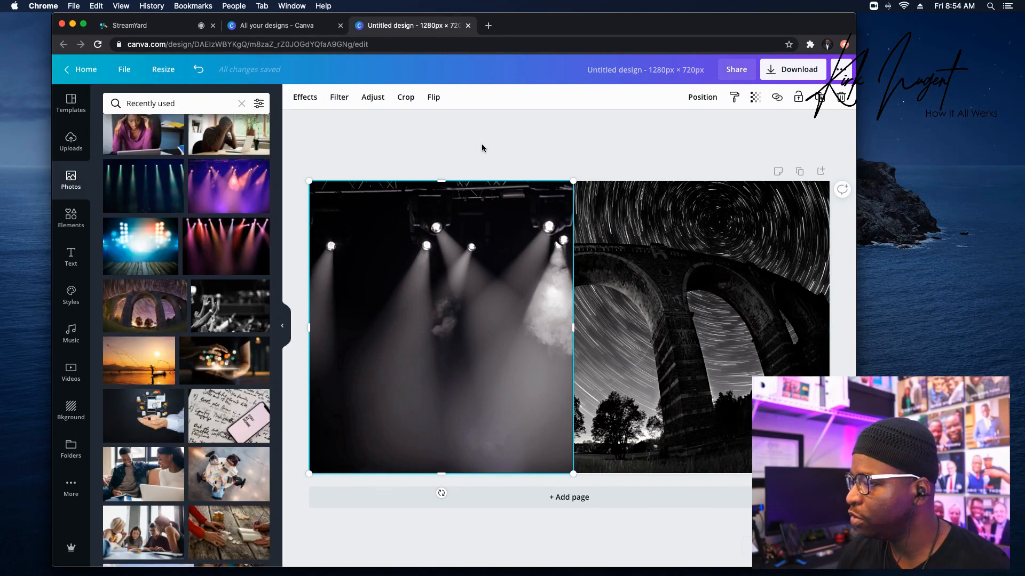
click(613, 144)
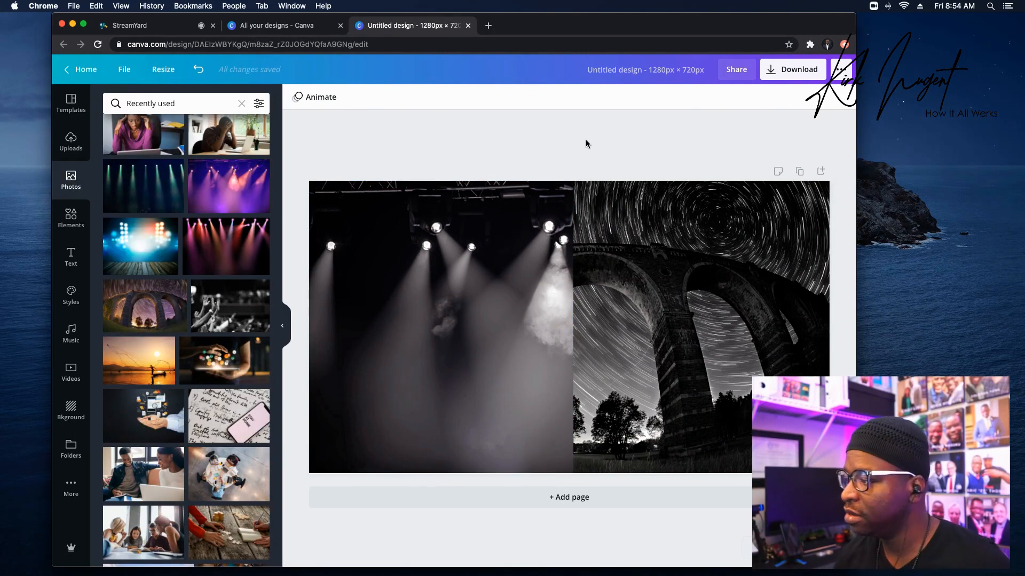
key(super+a)
Group the two photos and lower the group's transparency to 77.
click(690, 102)
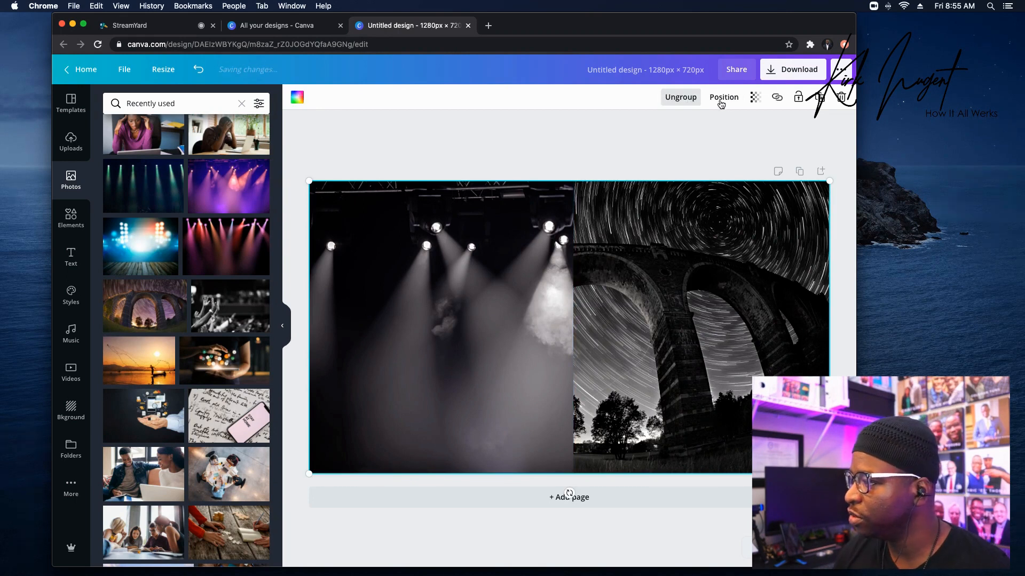
click(753, 97)
drag(725, 130, 709, 133)
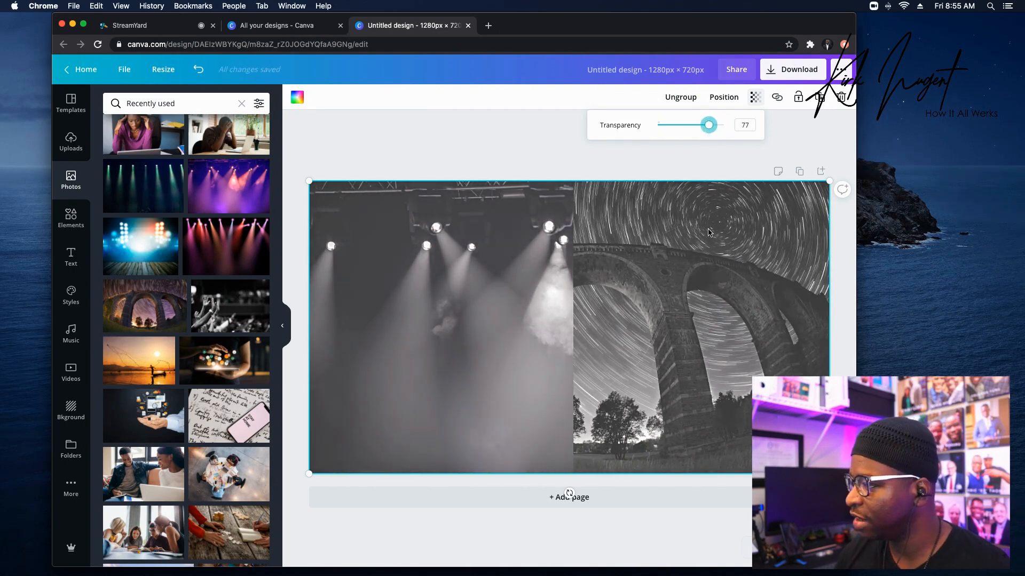
click(696, 160)
Make the page background black, keeping the photo group filling the page.
click(670, 293)
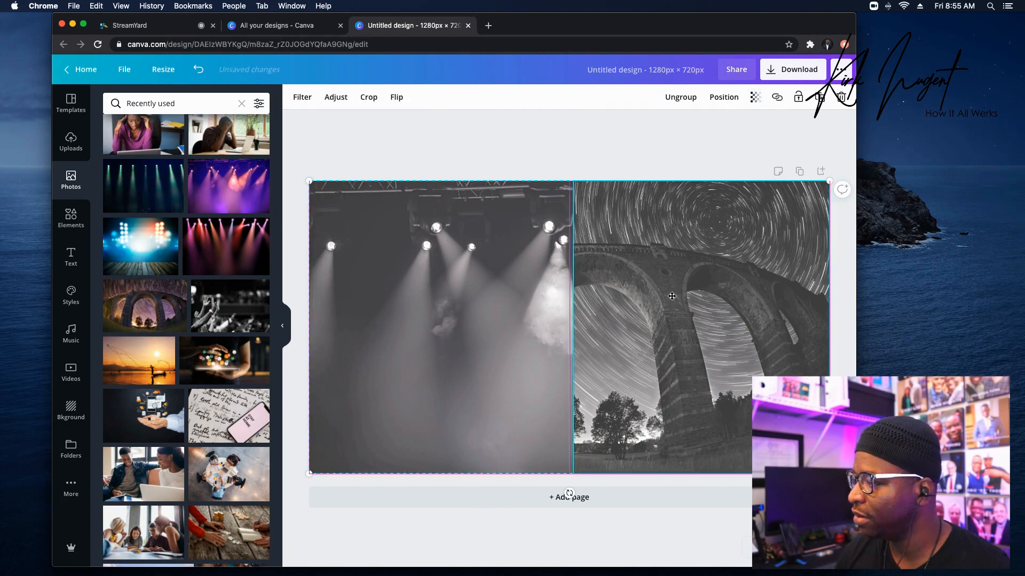
drag(671, 293, 671, 347)
click(643, 203)
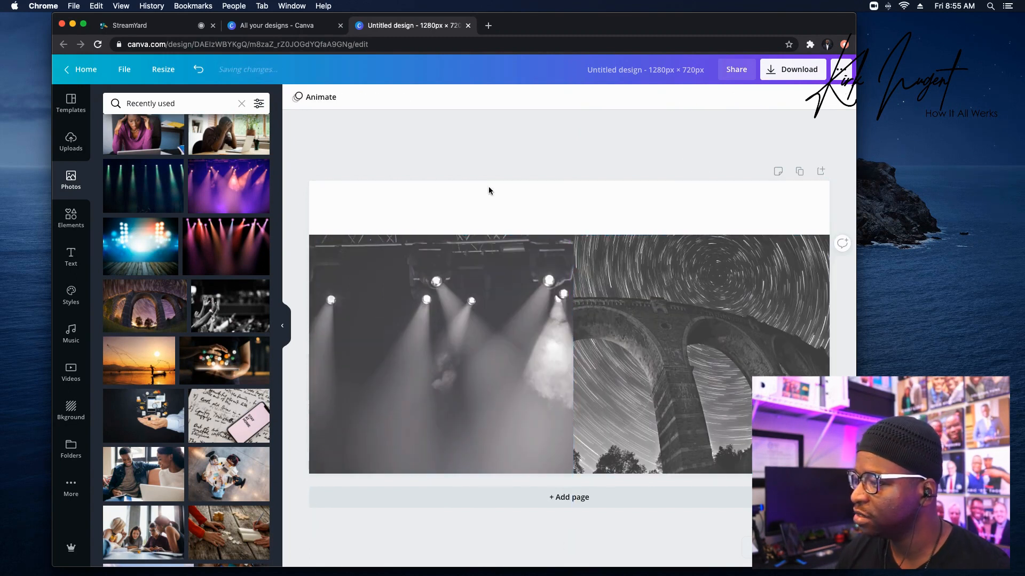
click(403, 194)
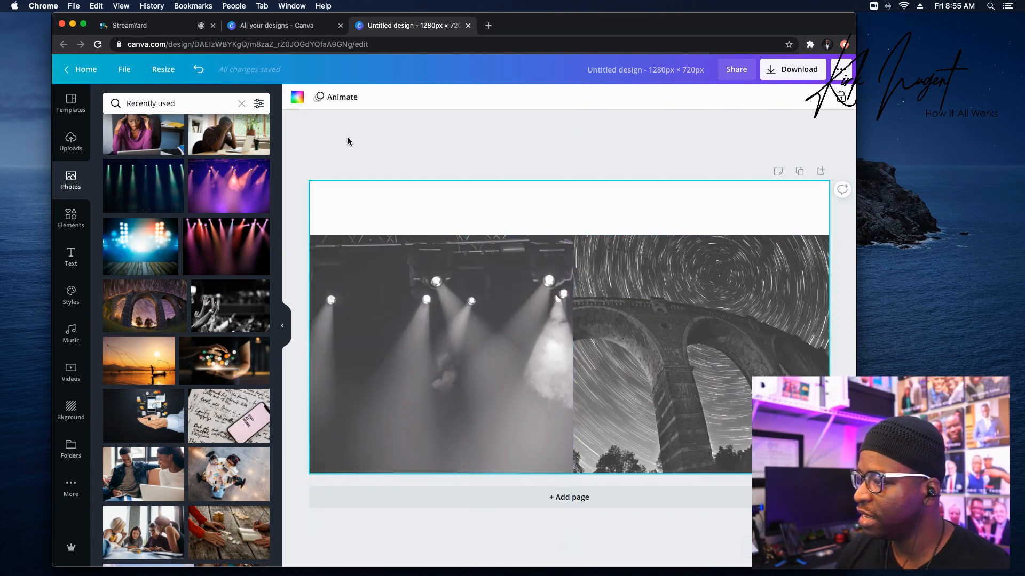
click(295, 99)
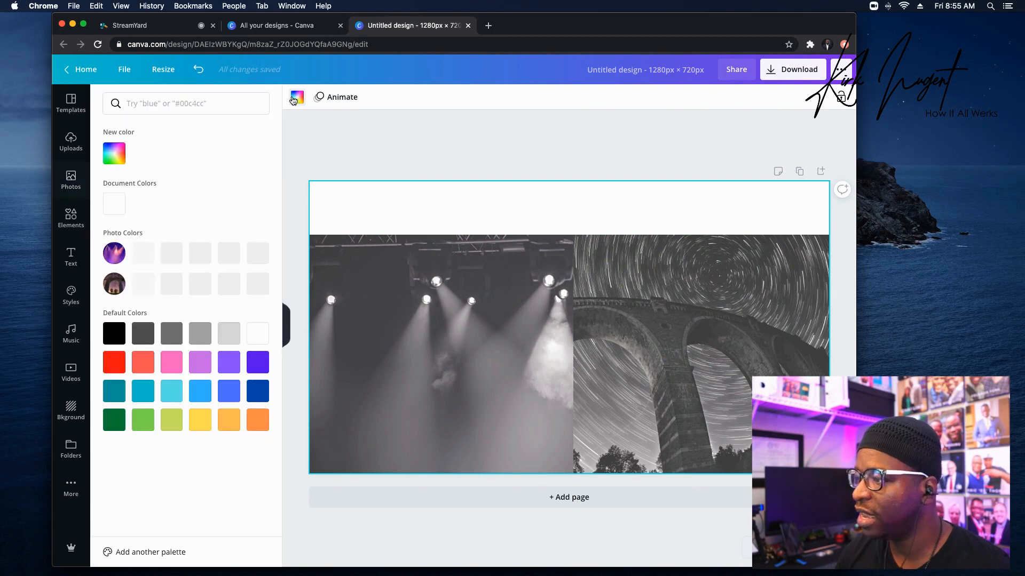
click(113, 333)
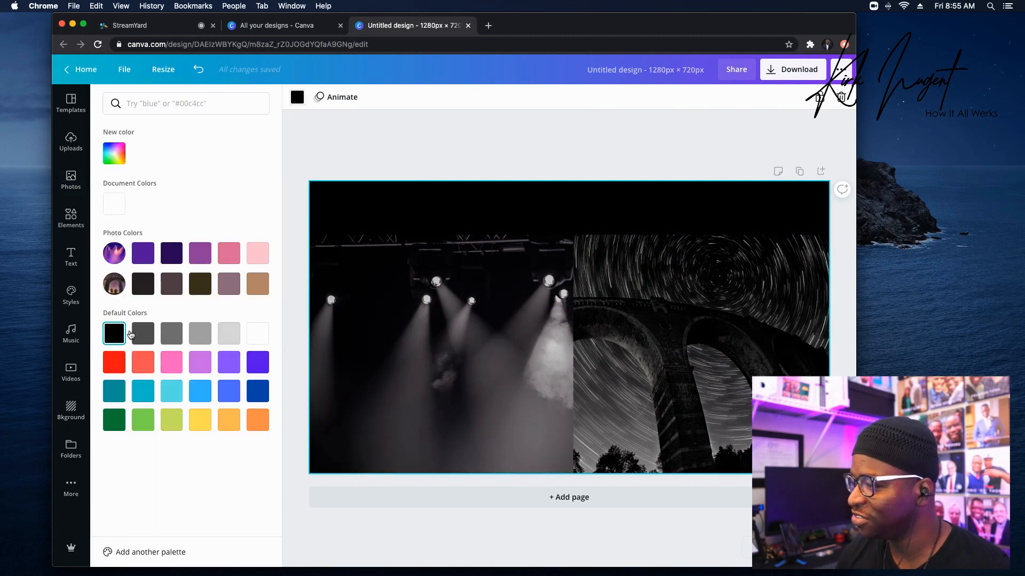
drag(658, 261, 655, 233)
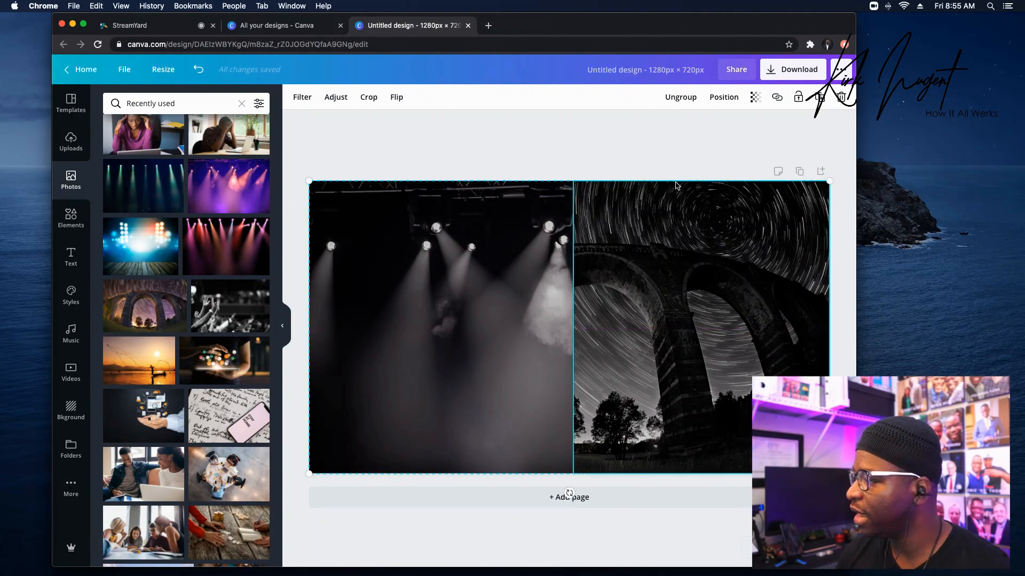
Shrink the theBridge logo to 290 × 95 and place it in the page's top-right corner.
click(756, 121)
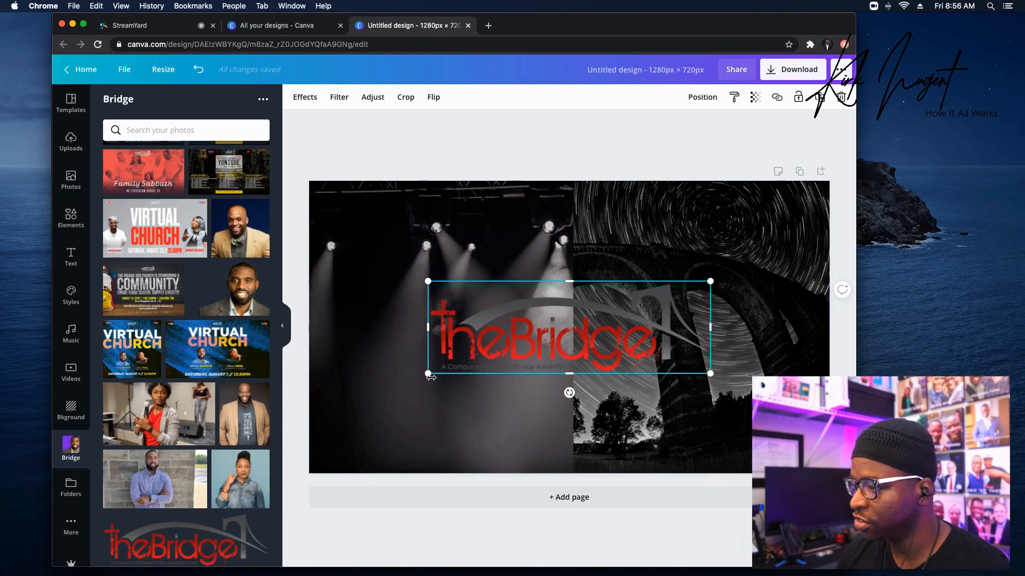
drag(428, 374, 750, 214)
drag(734, 172, 731, 174)
click(835, 190)
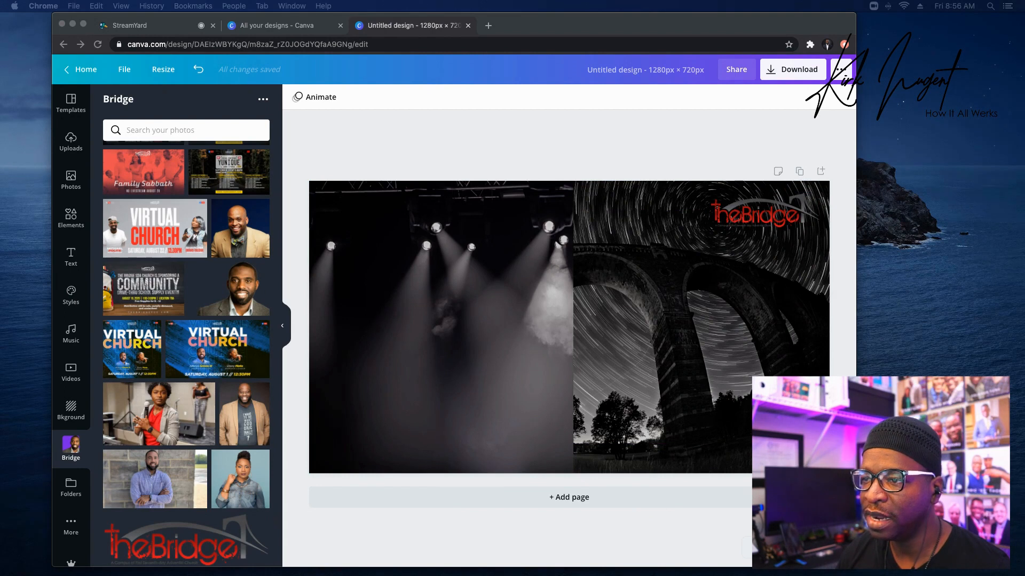
click(471, 277)
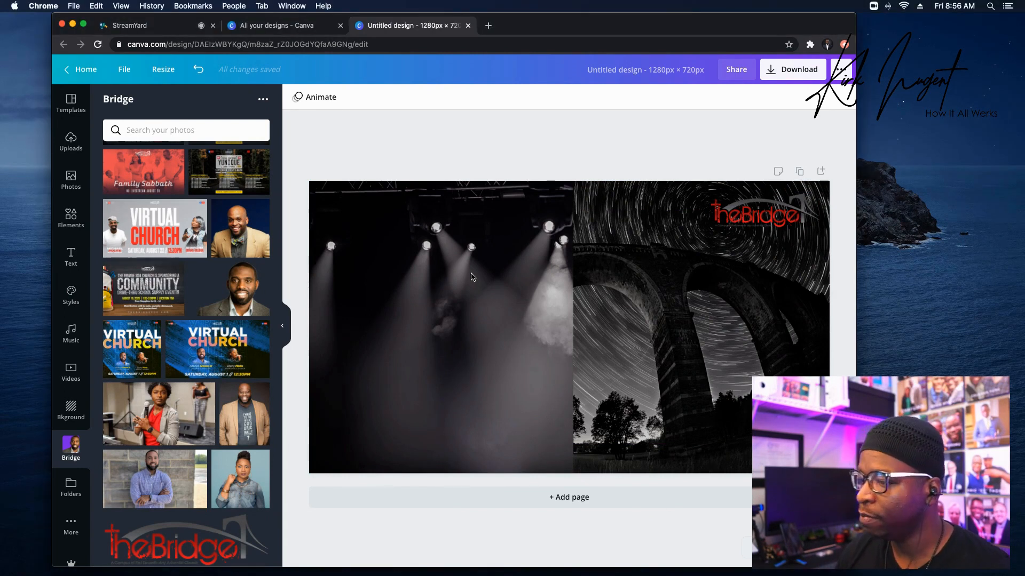
scroll(158, 354, down, 1)
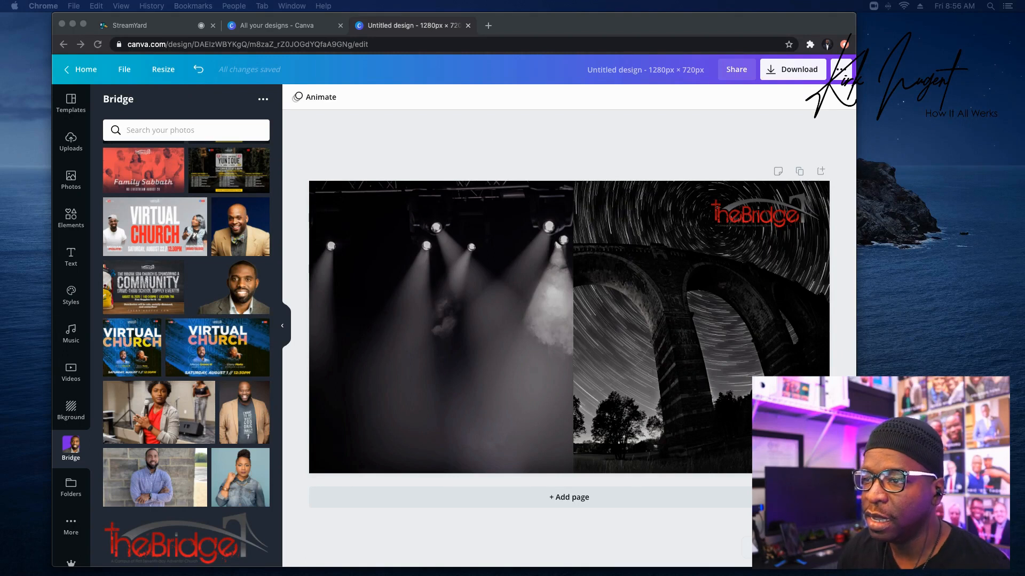
click(71, 256)
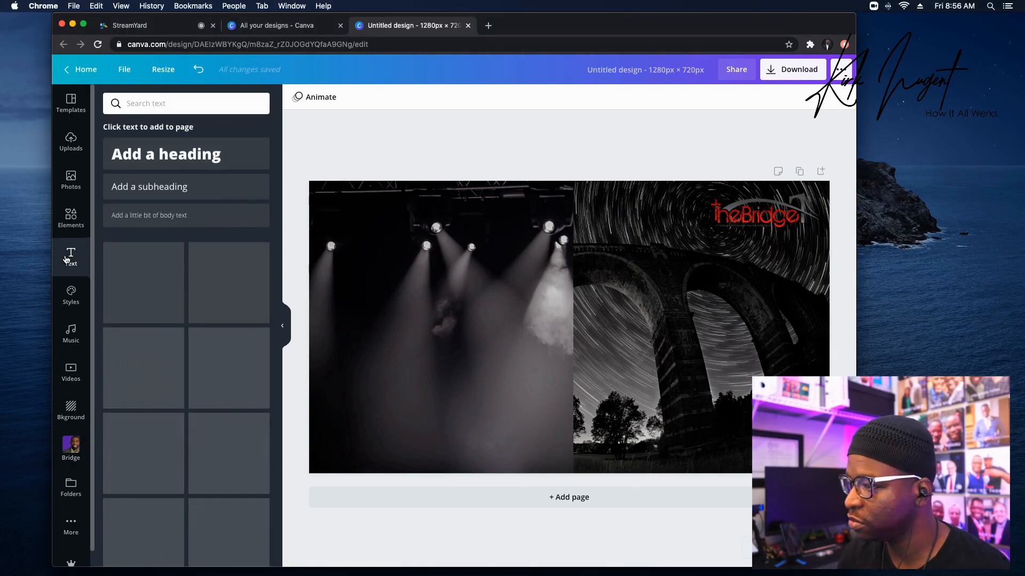
Add an uppercase heading reading 'THEBRIDGEFCC.COM'.
click(194, 155)
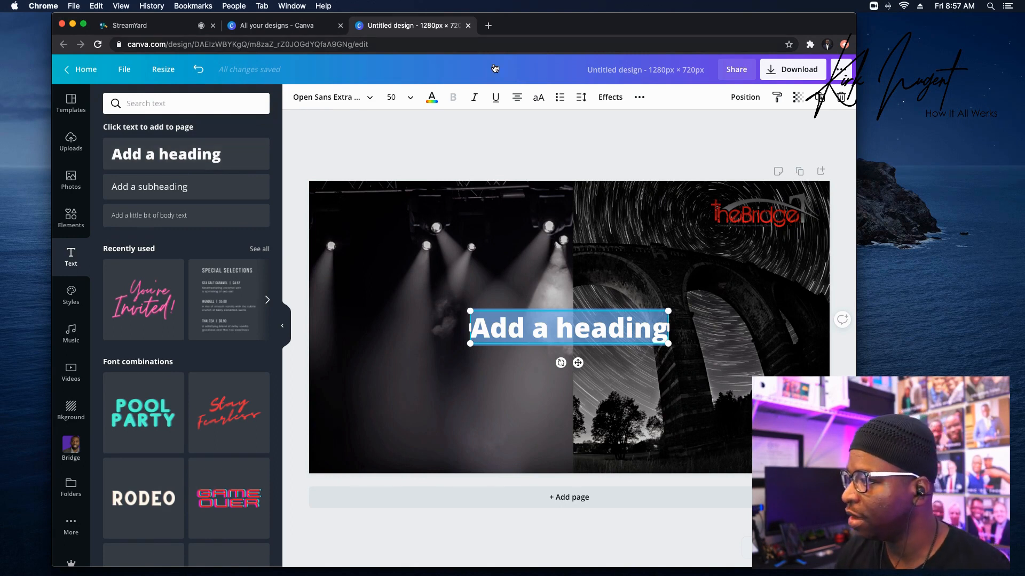
click(538, 98)
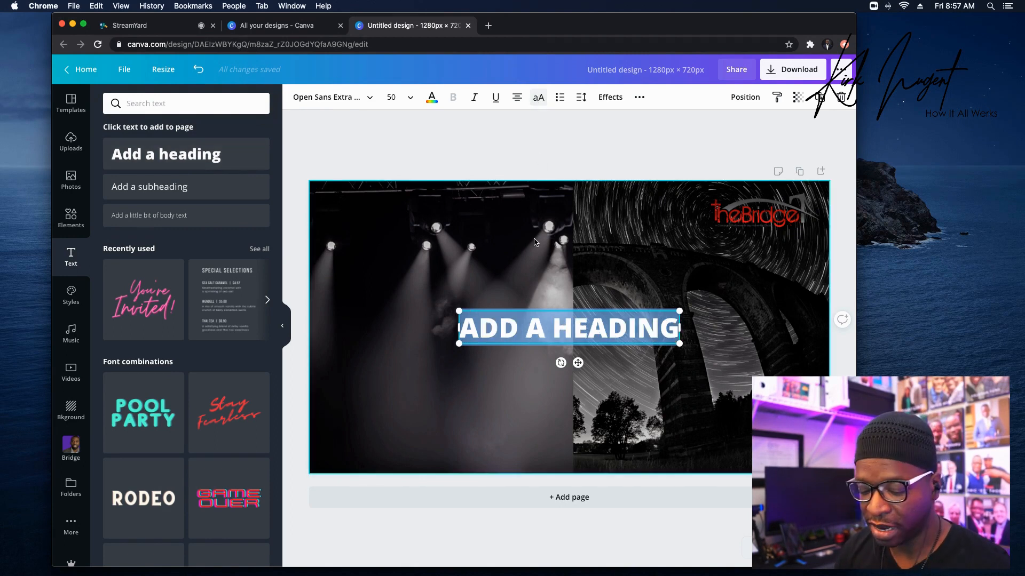
text(TH)
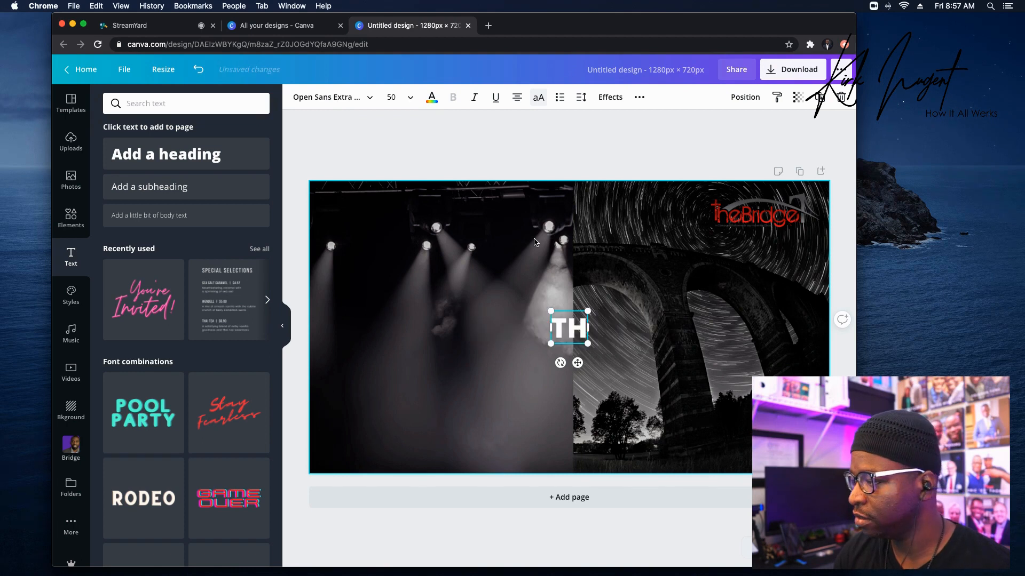
text(EBRIDGEFCC.COM)
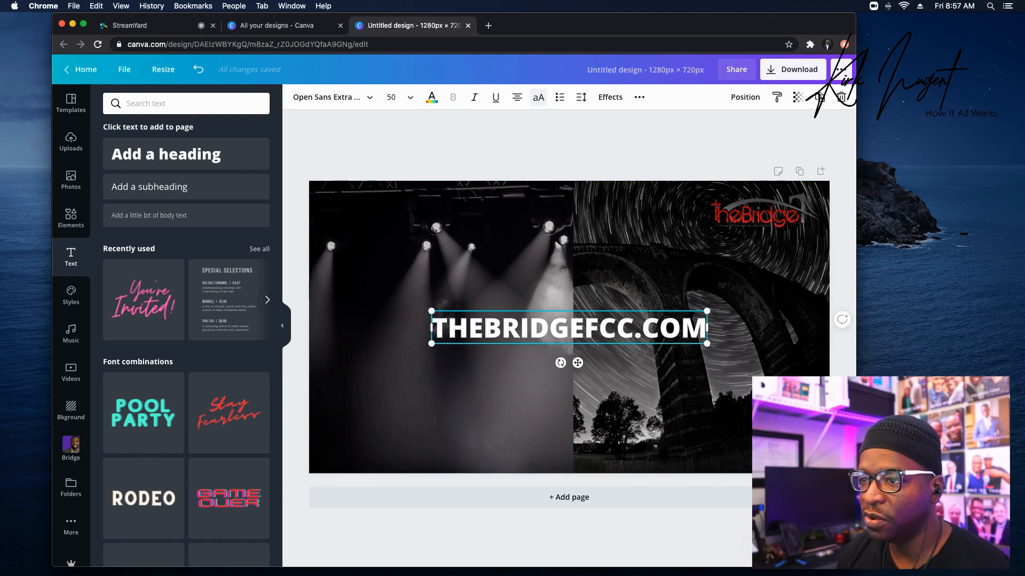
click(616, 281)
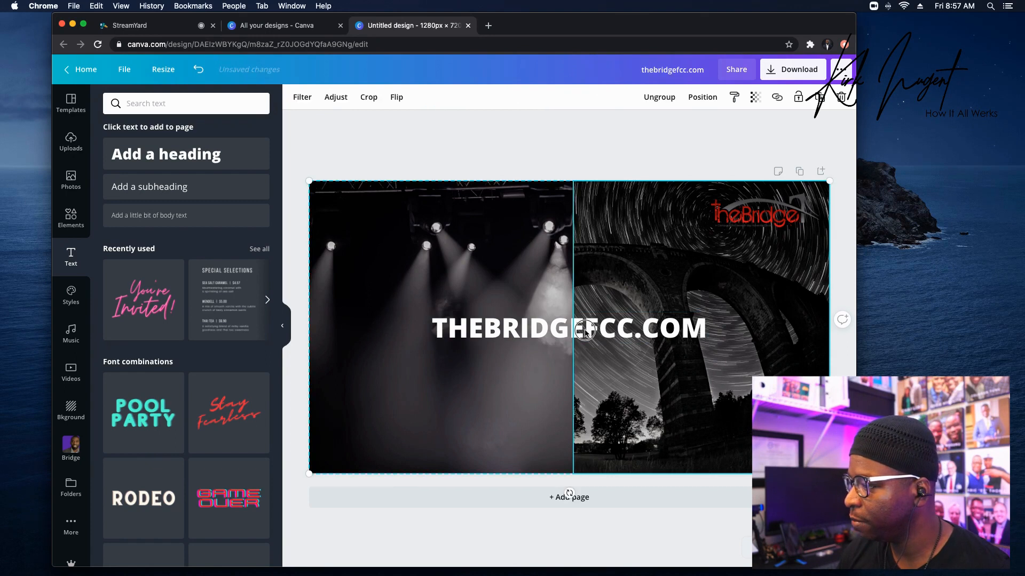
Set the URL heading to Montserrat Classic, shrink it, and move it to the bottom-right corner.
double_click(584, 329)
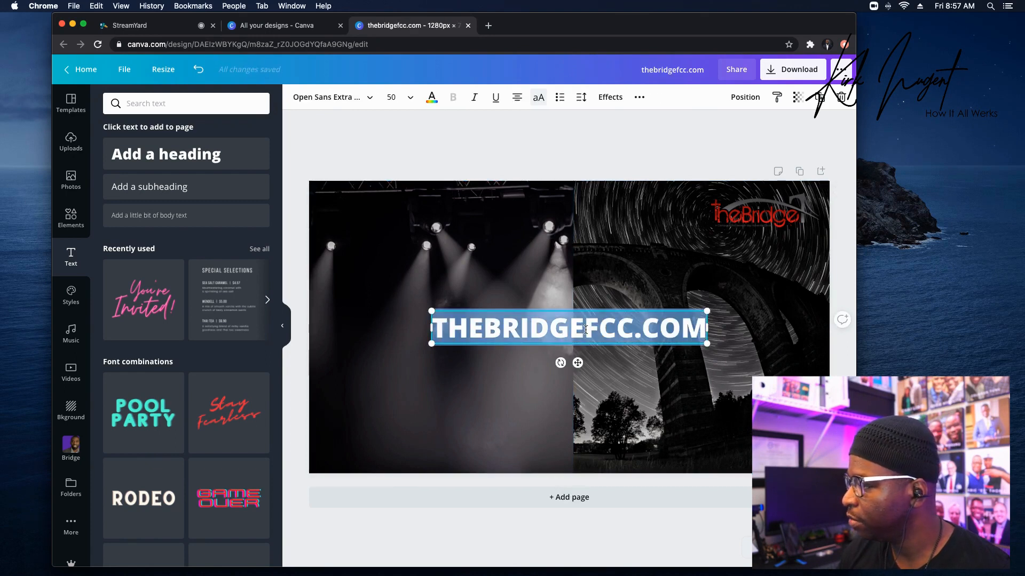
click(336, 101)
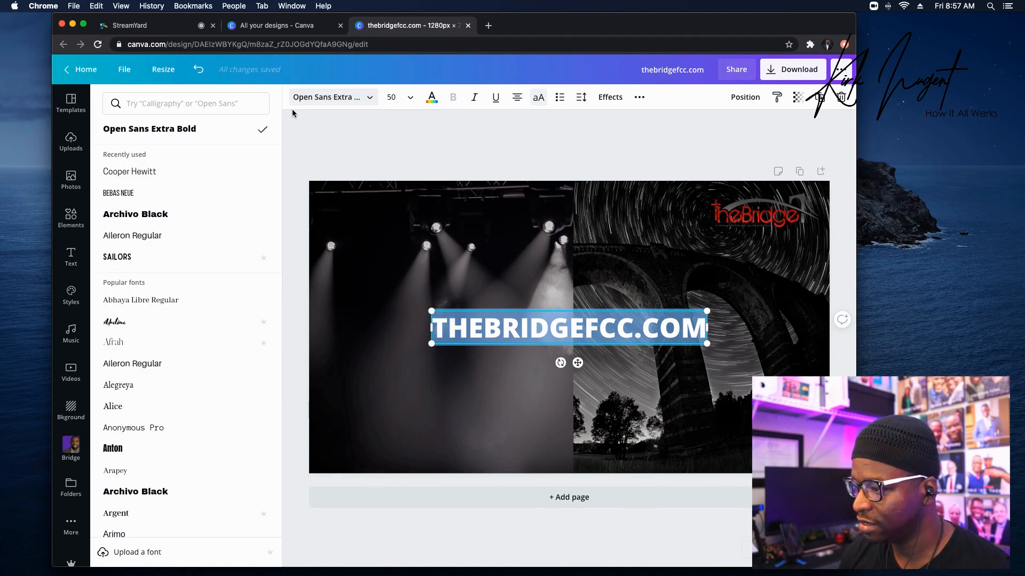
click(178, 103)
text(mont)
click(178, 321)
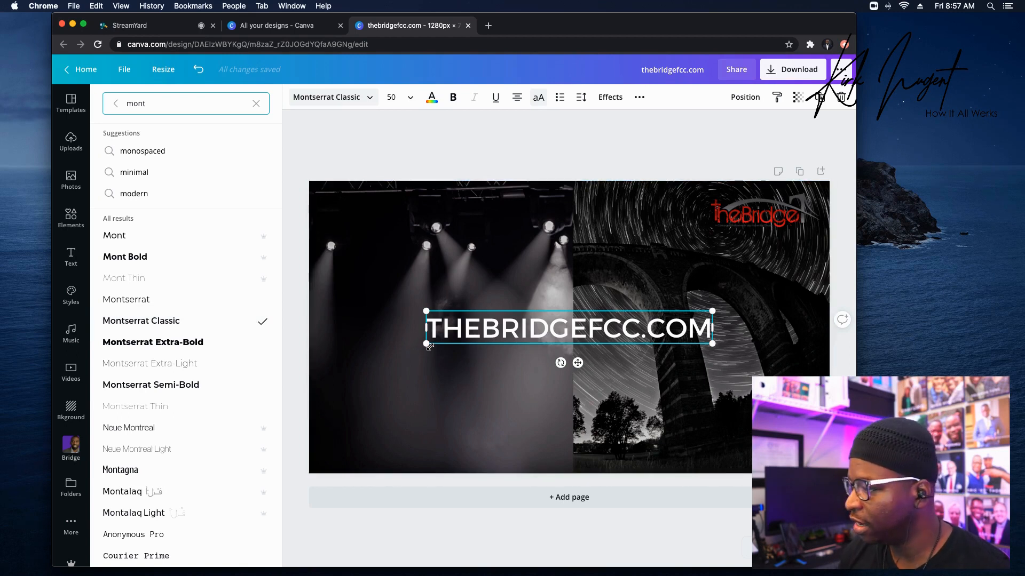
drag(426, 345, 525, 312)
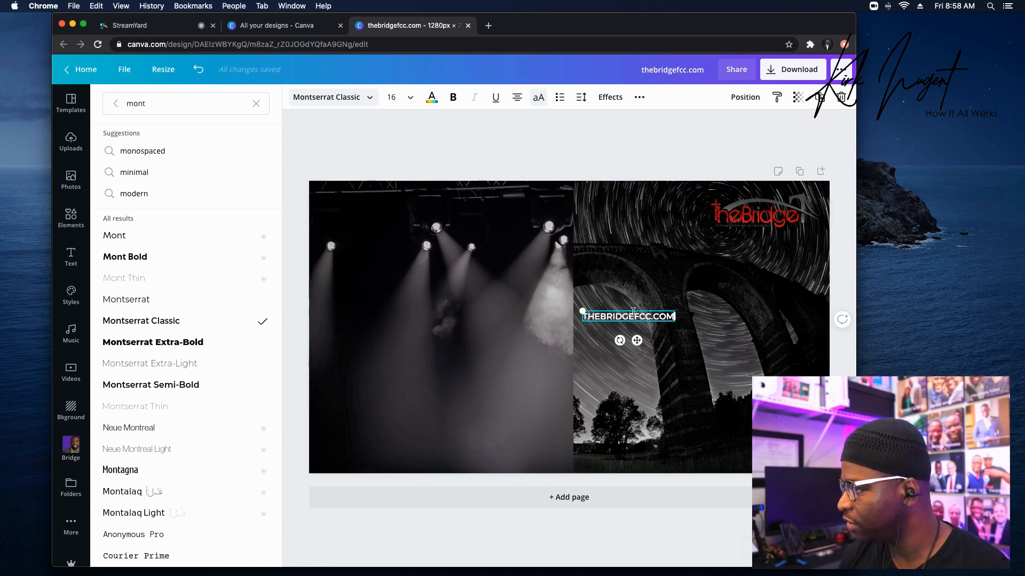
drag(634, 311, 753, 444)
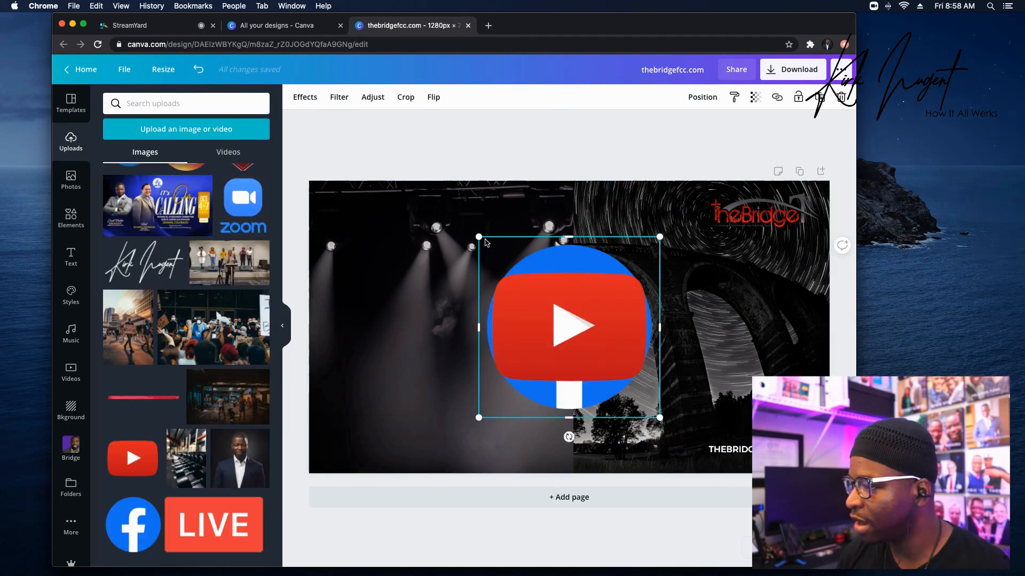
Shrink the YouTube and Facebook logos into small icons stacked beside the URL text.
drag(641, 400, 653, 404)
key(Delete)
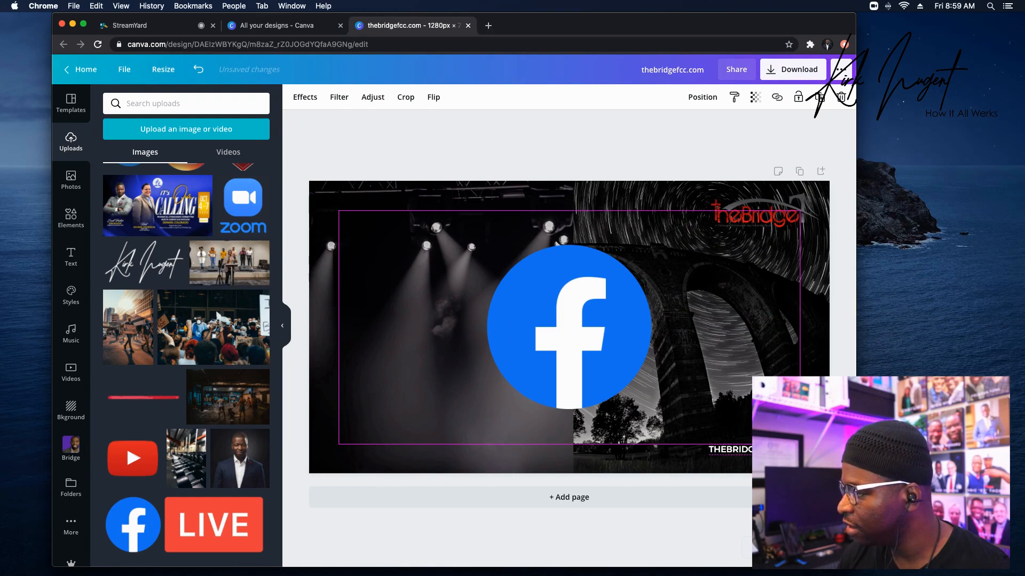
click(578, 311)
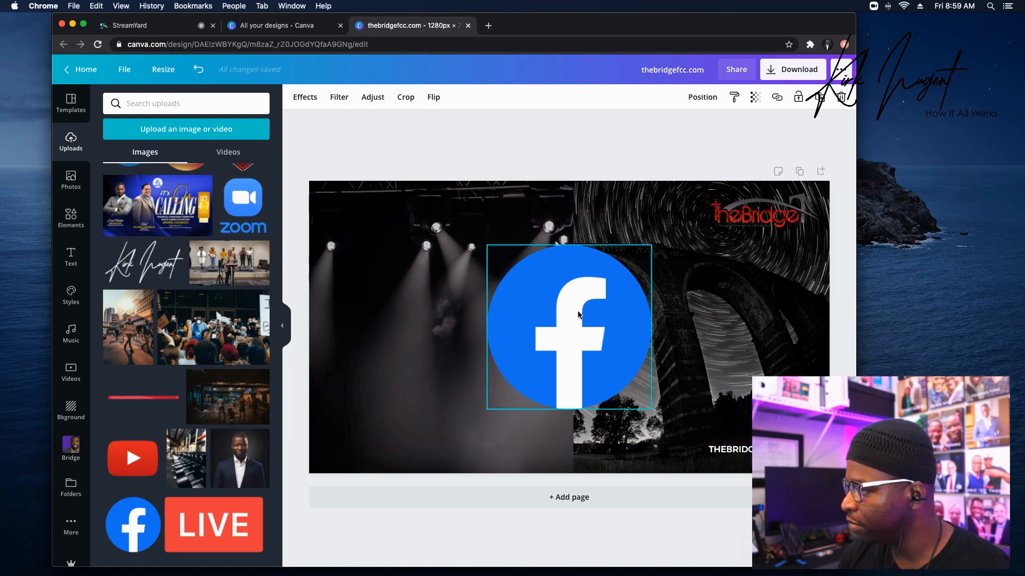
drag(602, 335, 793, 449)
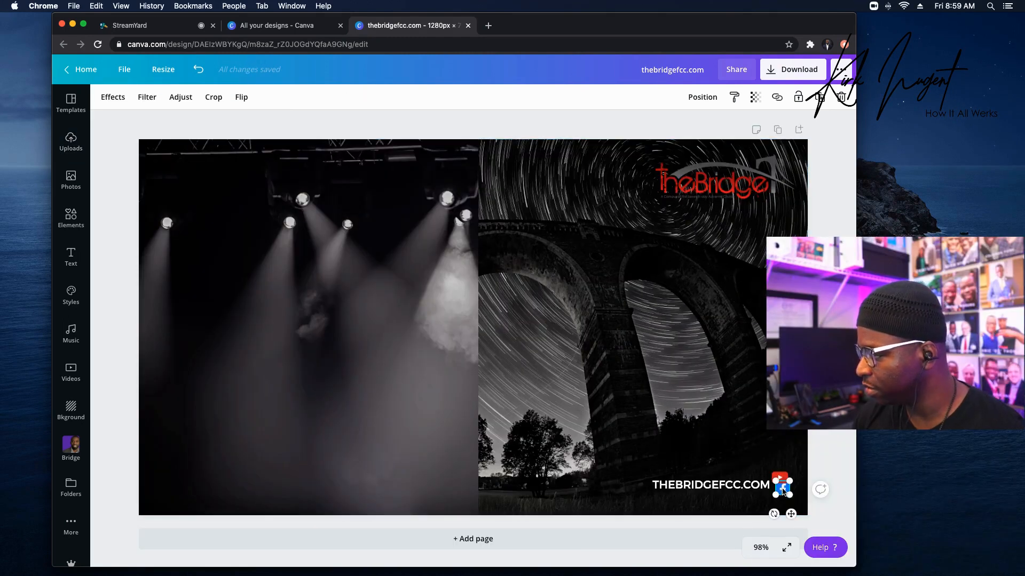
drag(783, 491, 777, 491)
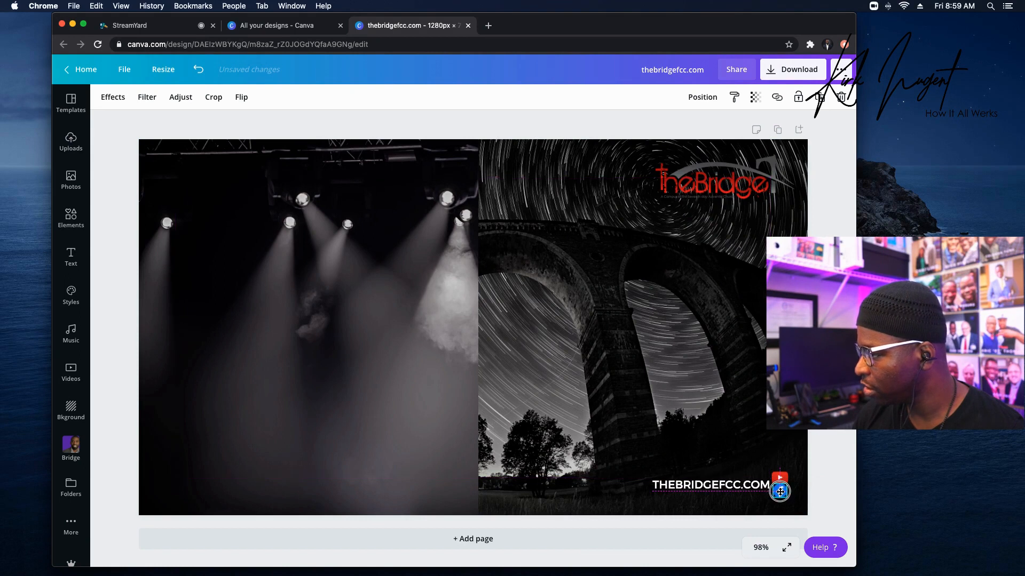
drag(787, 495, 786, 495)
click(786, 452)
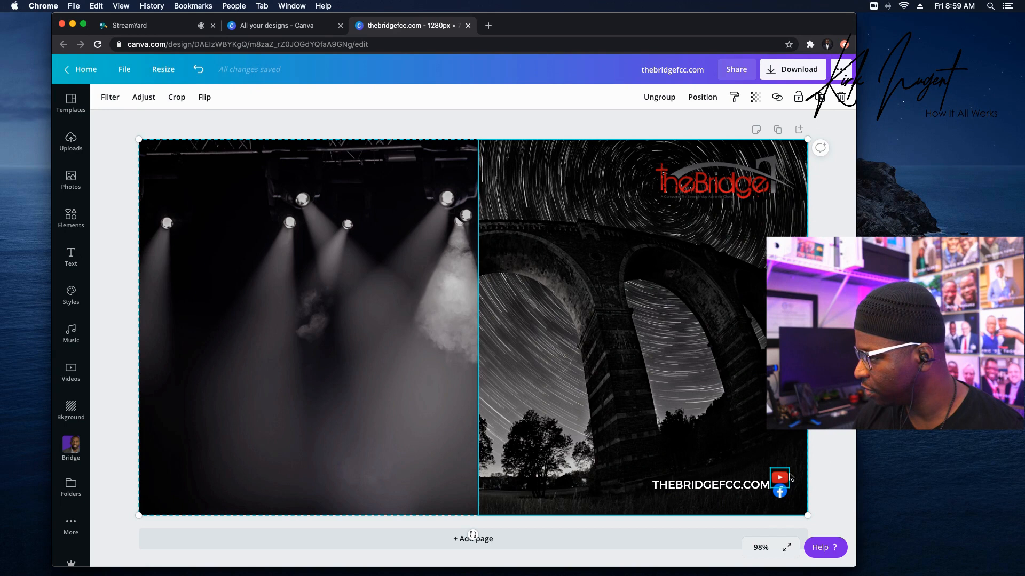
Fine-tune the social icon sizes, making the Facebook icon 19 × 19.
click(782, 477)
drag(788, 470, 785, 473)
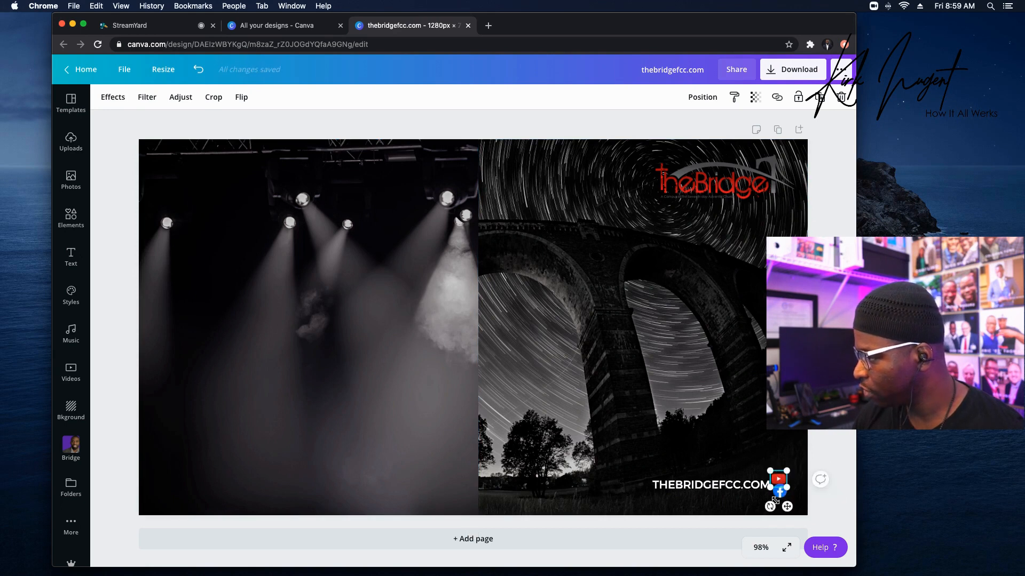
click(780, 493)
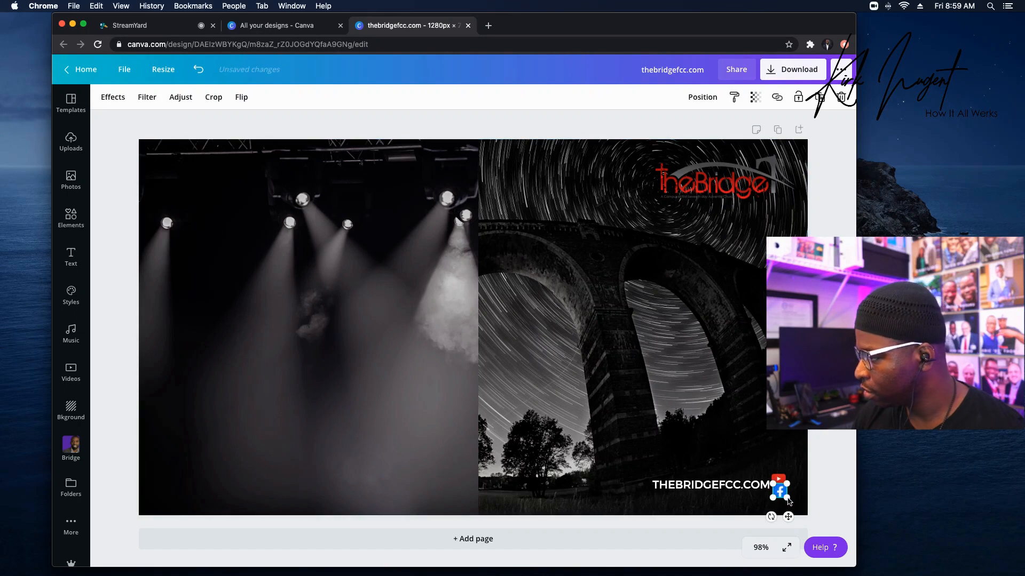
drag(784, 497, 782, 495)
click(835, 475)
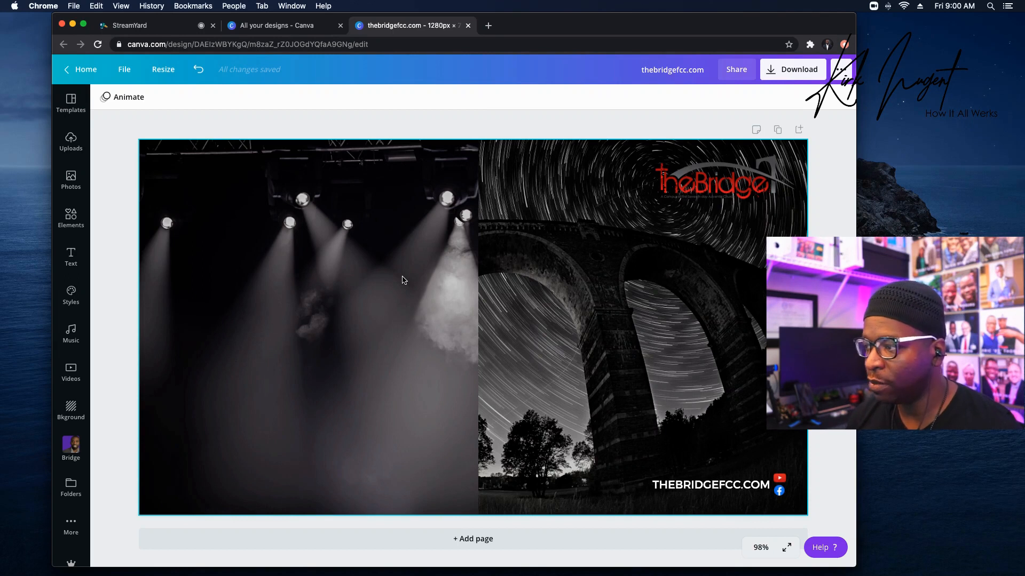
click(68, 257)
Add a heading reading 'BY POSSESSING A HEART...' at size 21 and move it to the top-left corner.
click(166, 154)
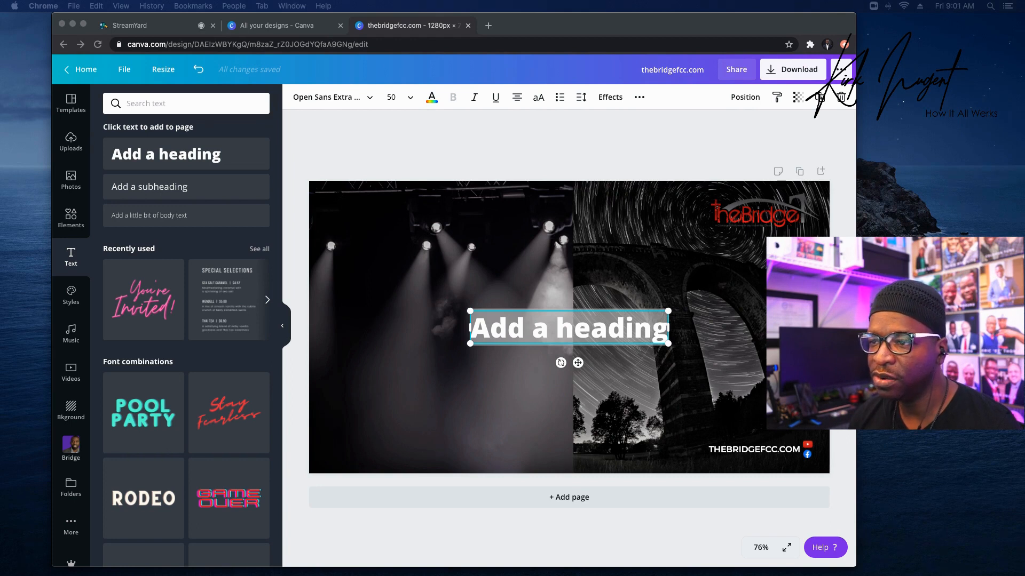
double_click(537, 334)
text(BY)
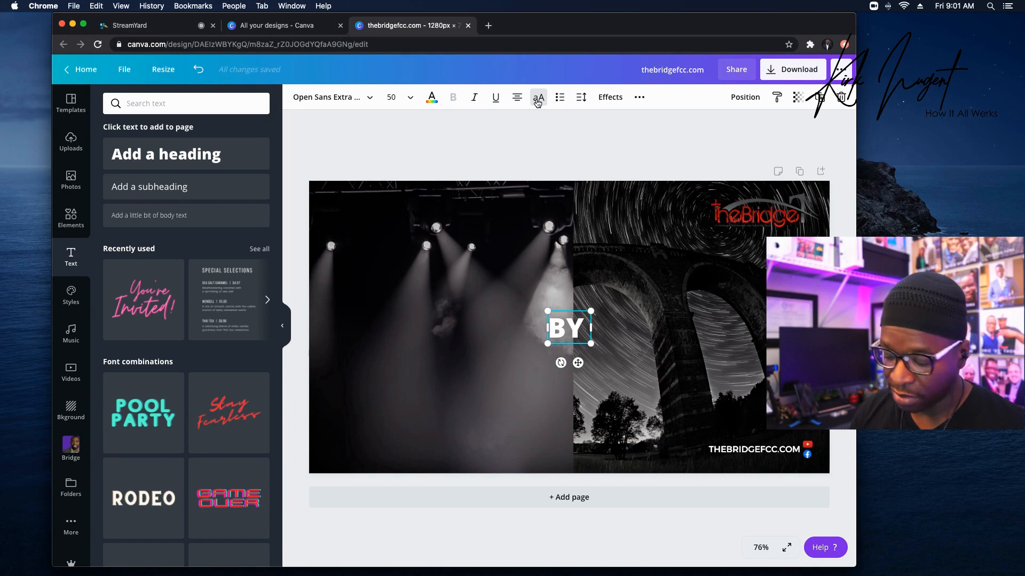
text( POSS)
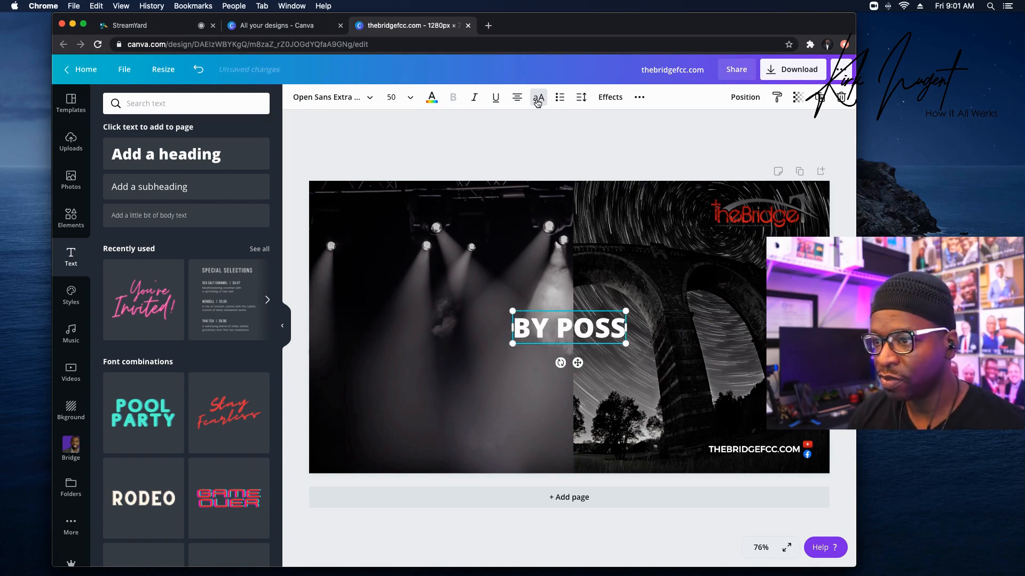
text(ESSING)
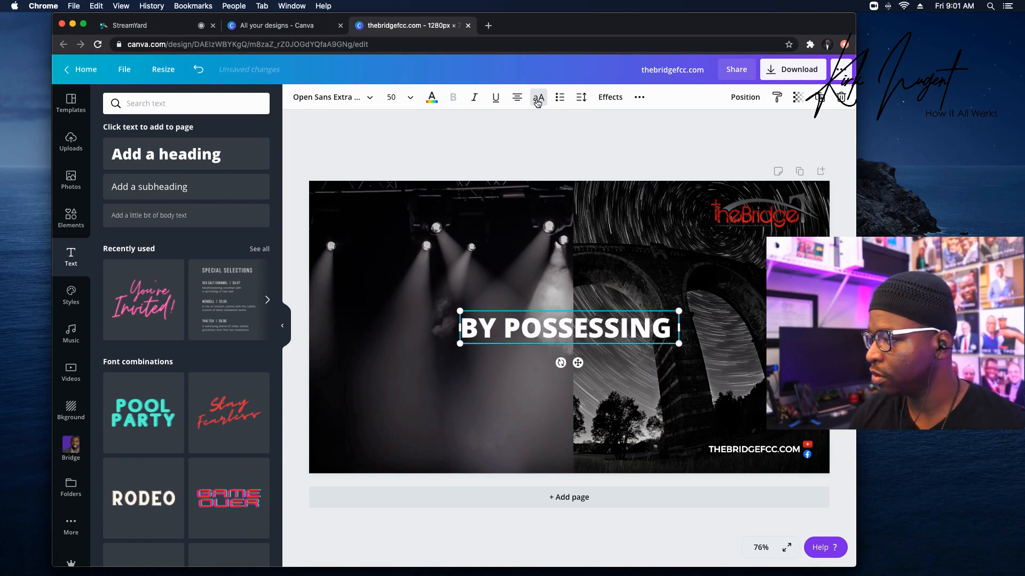
text( A HEART.)
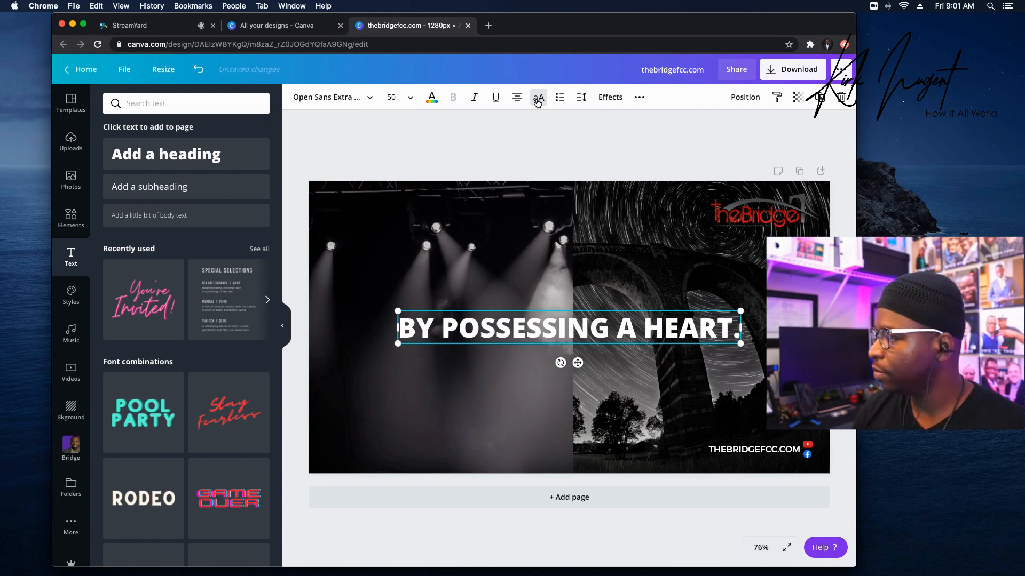
text(..)
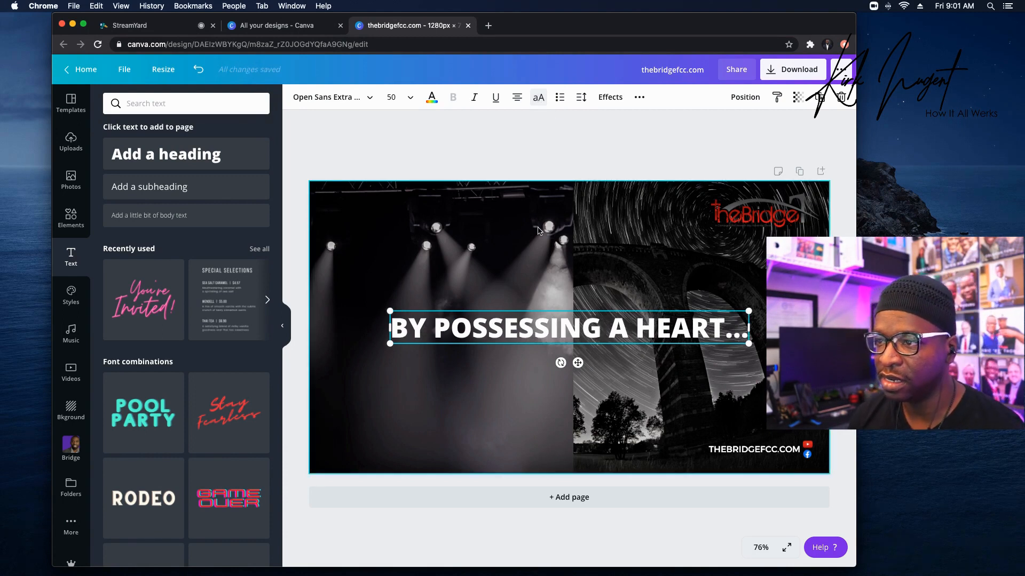
click(395, 98)
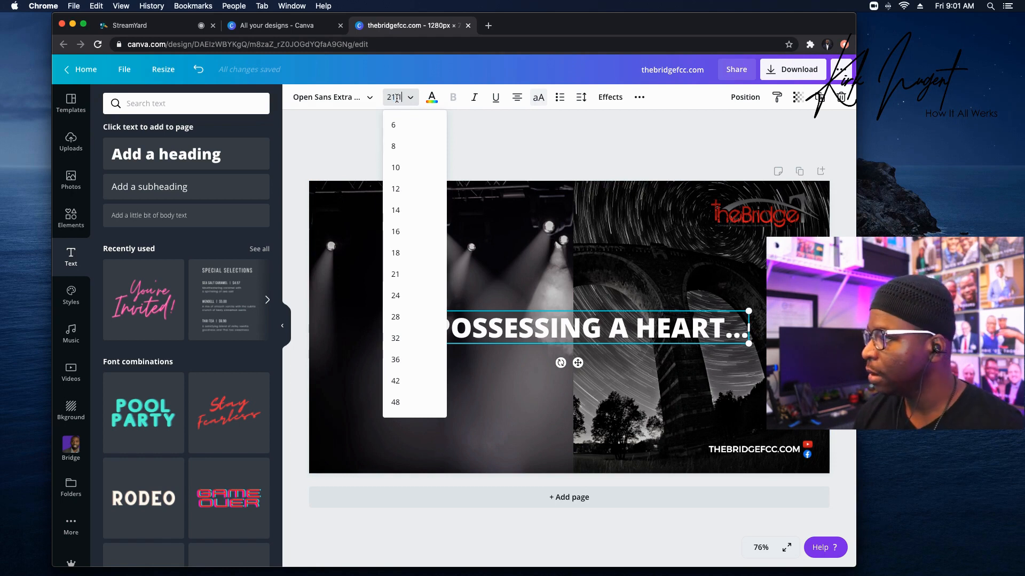
key(Return)
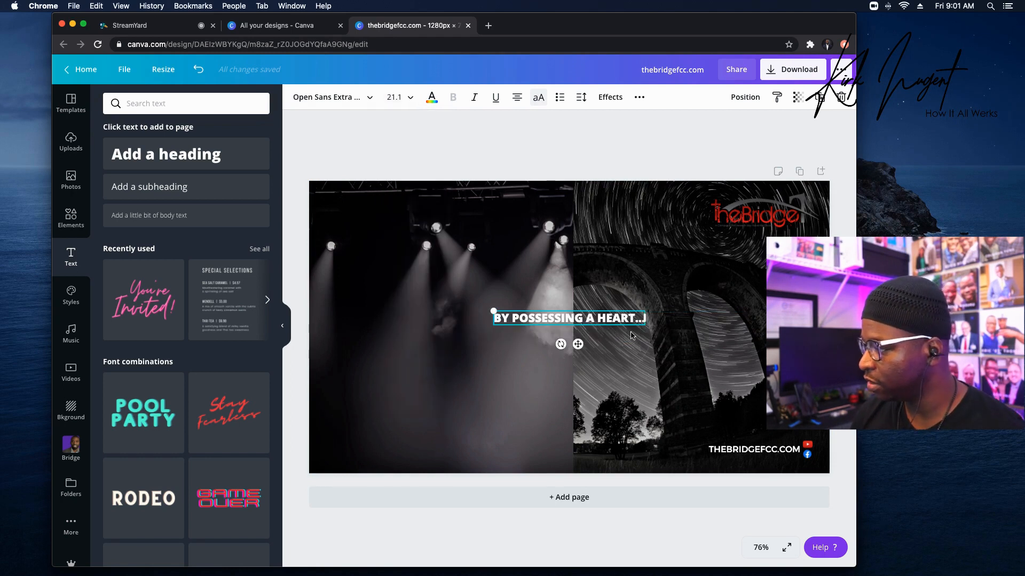
click(621, 314)
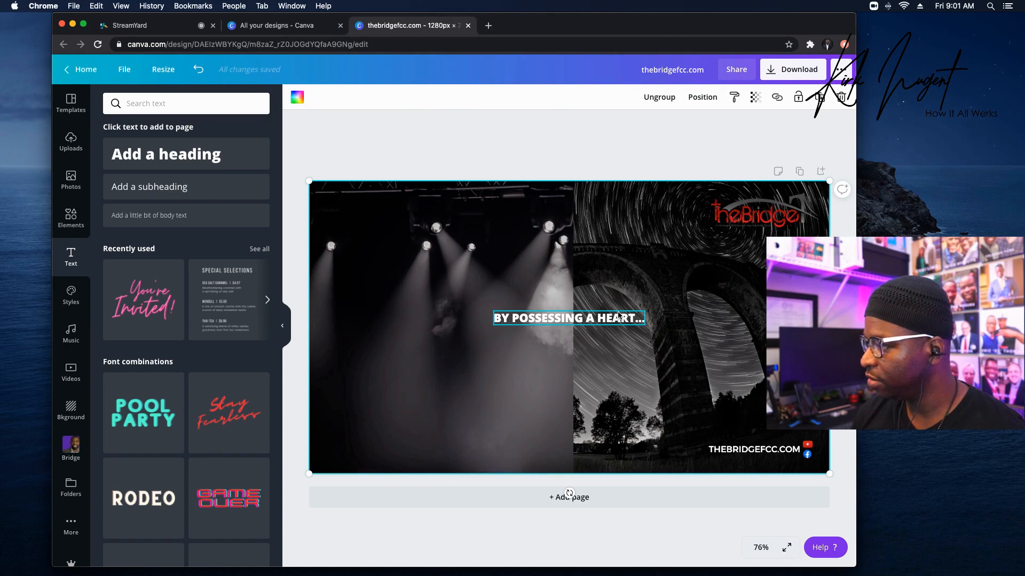
drag(617, 318, 446, 203)
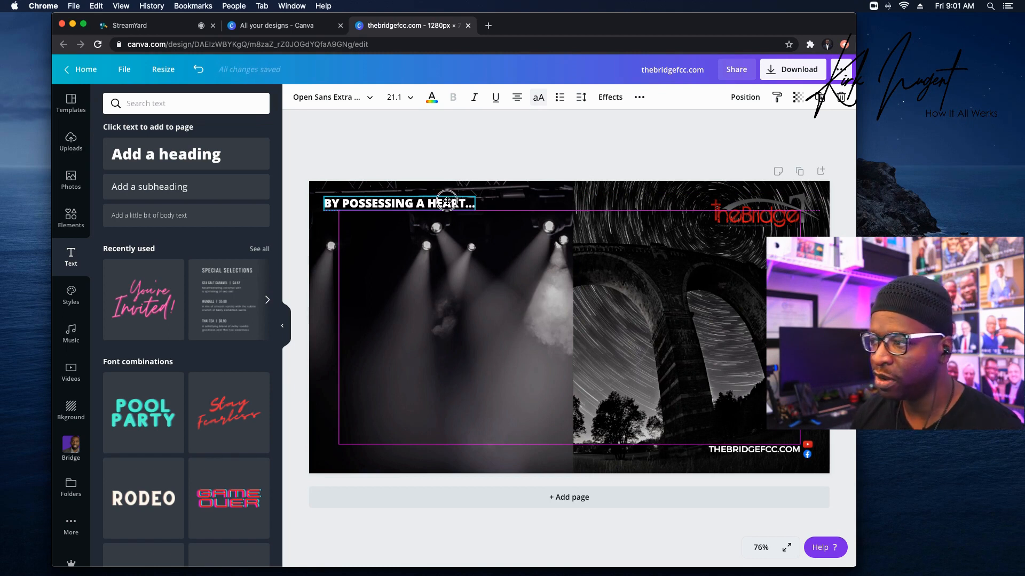
click(472, 282)
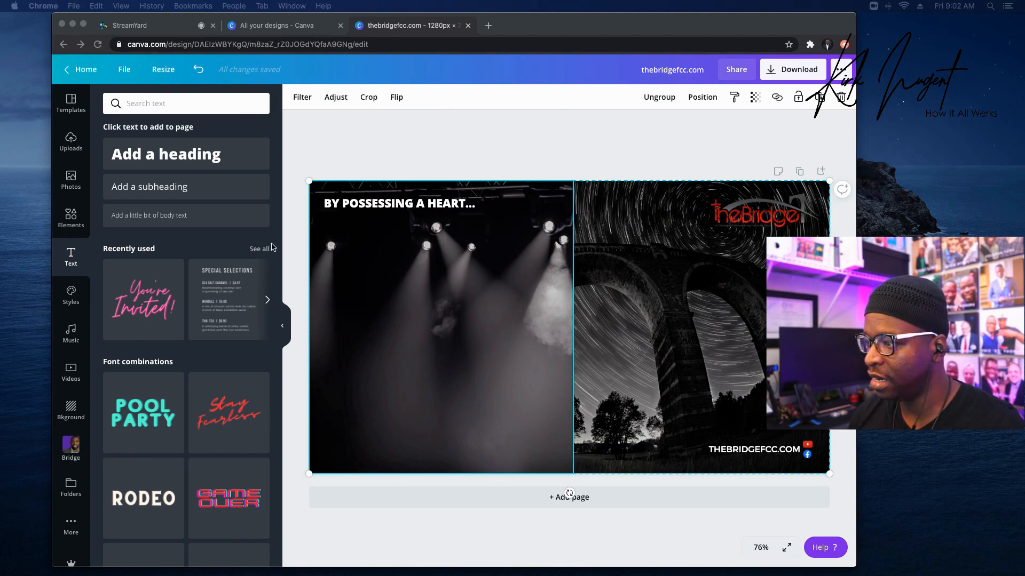
Add a subheading with the pasted tagline at size 20.3 in Cooper Hewitt, placed under the heading.
click(172, 191)
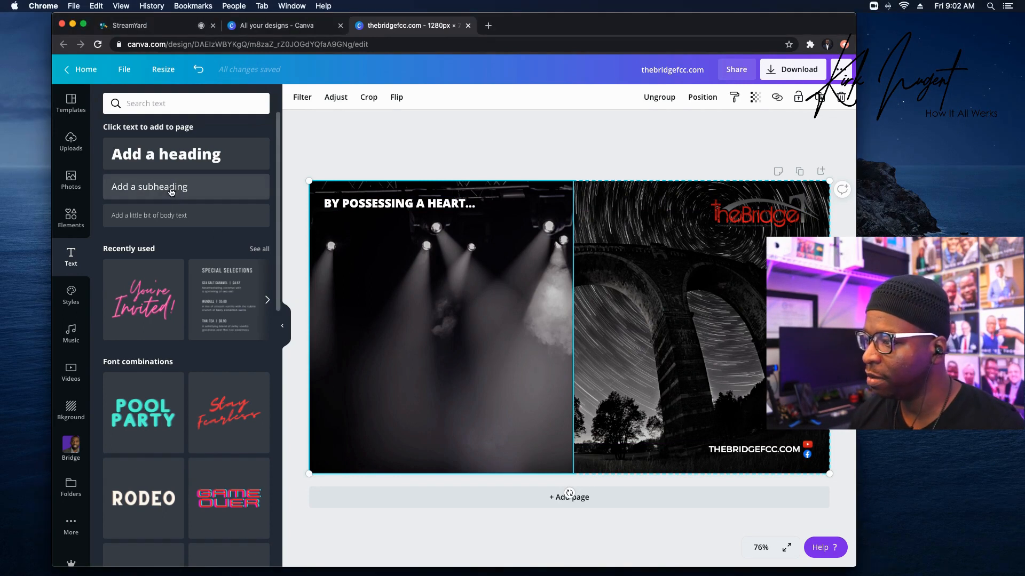
click(172, 192)
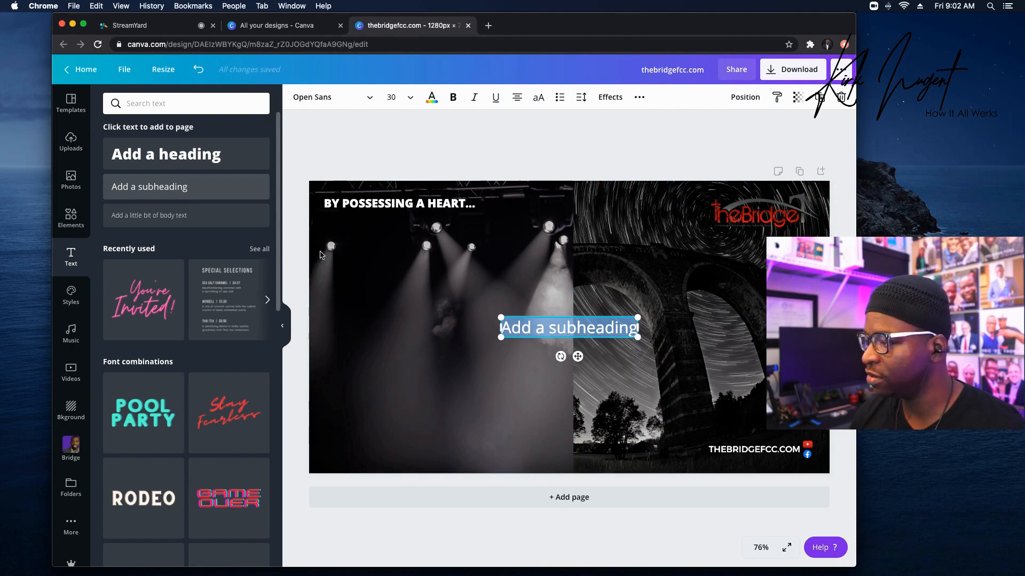
text(for God | for One Another | to Serve)
click(392, 95)
text(20.3)
key(Return)
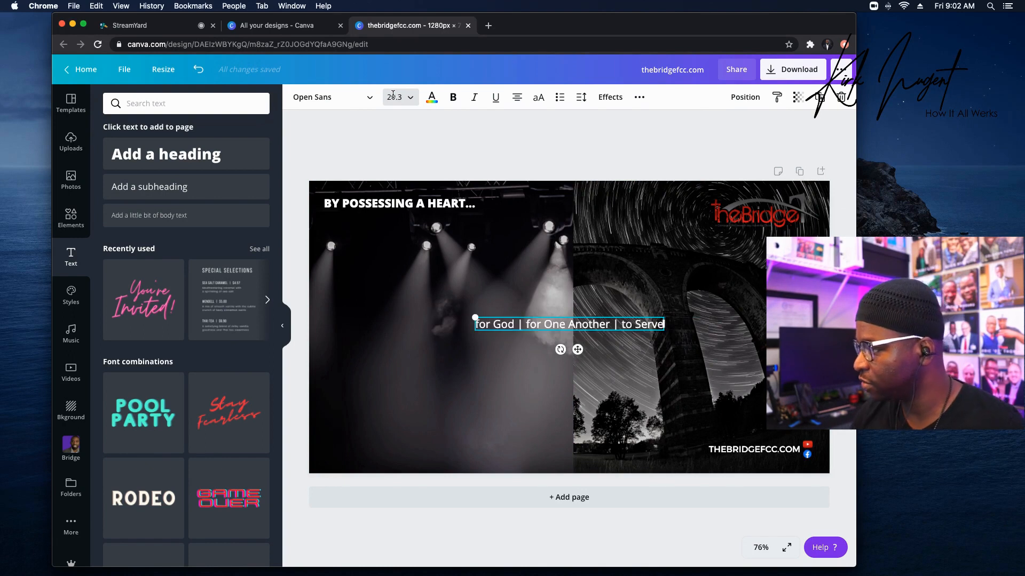
click(137, 193)
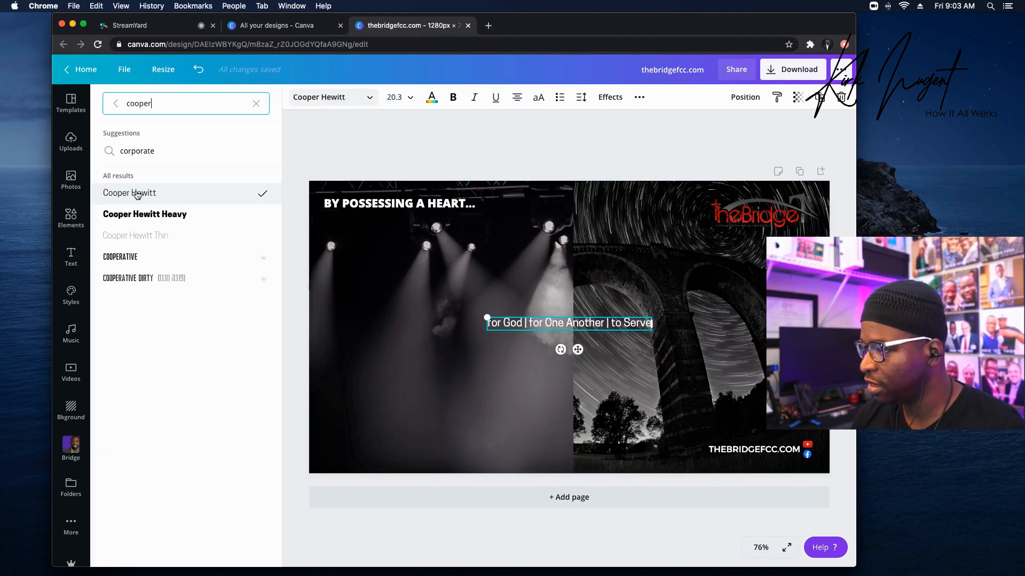
drag(591, 317, 426, 210)
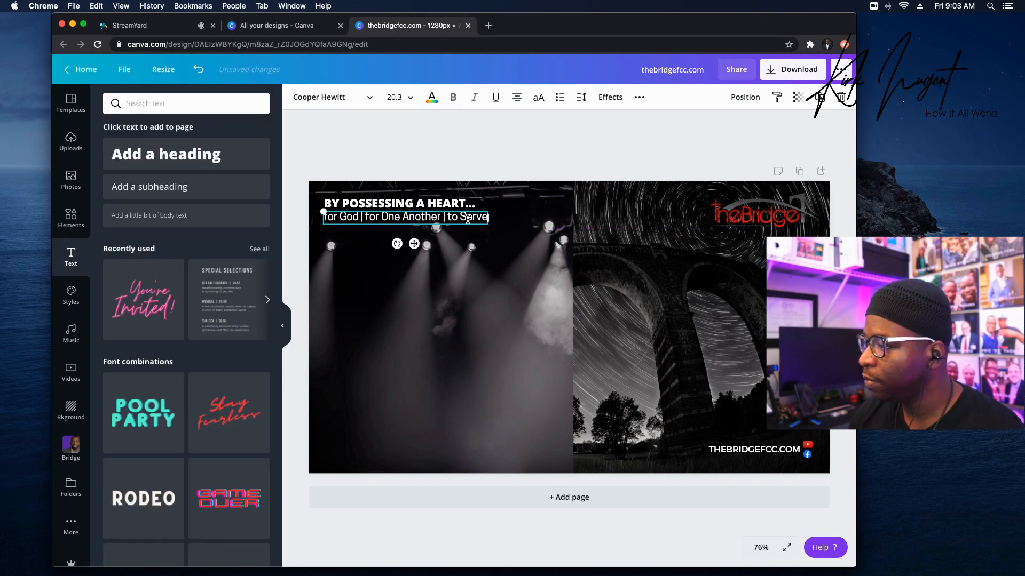
Colour the 'for God | for One Another | to Serve' tagline dark red.
double_click(467, 218)
click(467, 217)
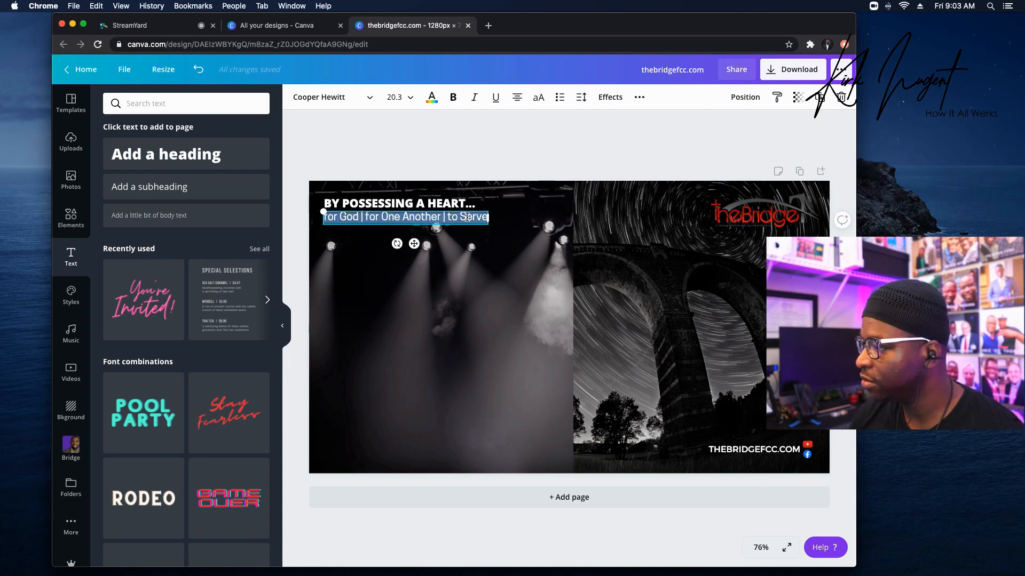
click(432, 98)
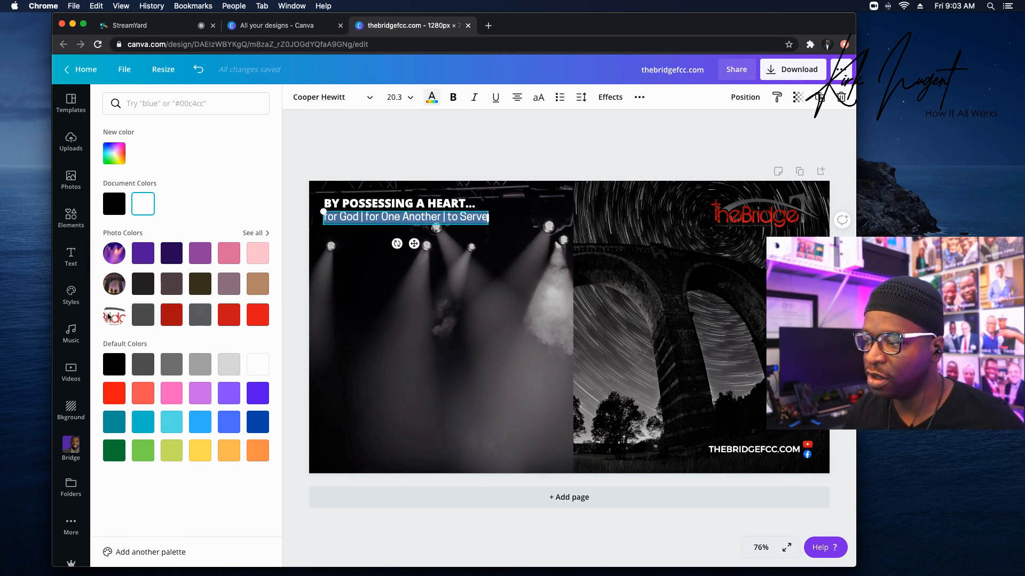
click(181, 320)
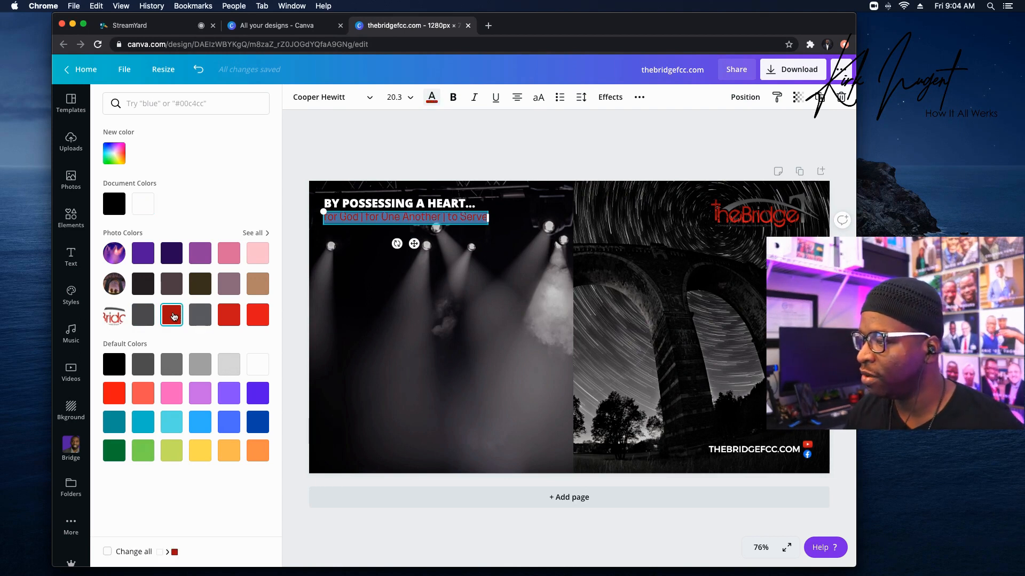
click(437, 288)
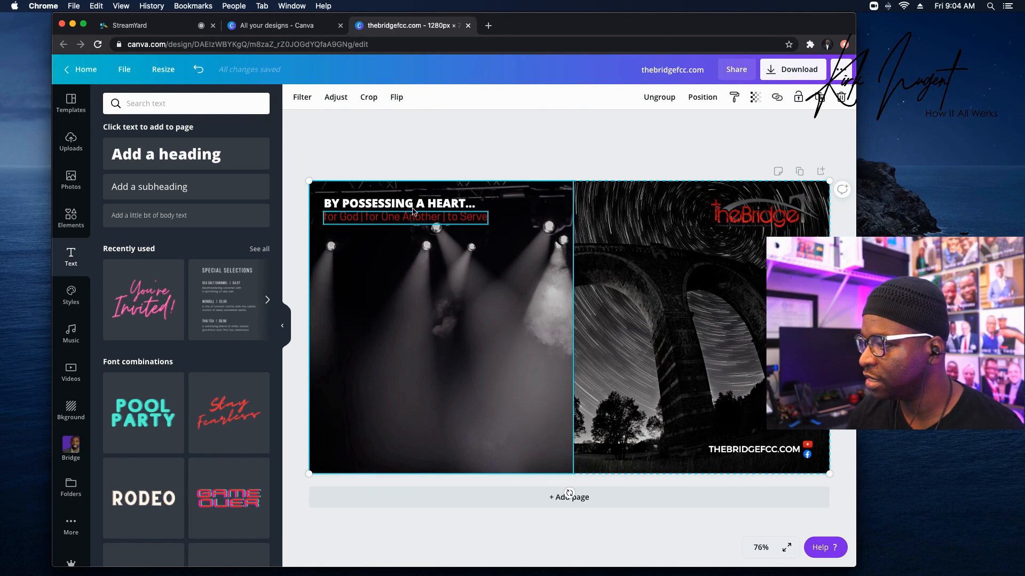
Add a sky-and-hills image frame at page centre and give it the document's red colour.
click(606, 145)
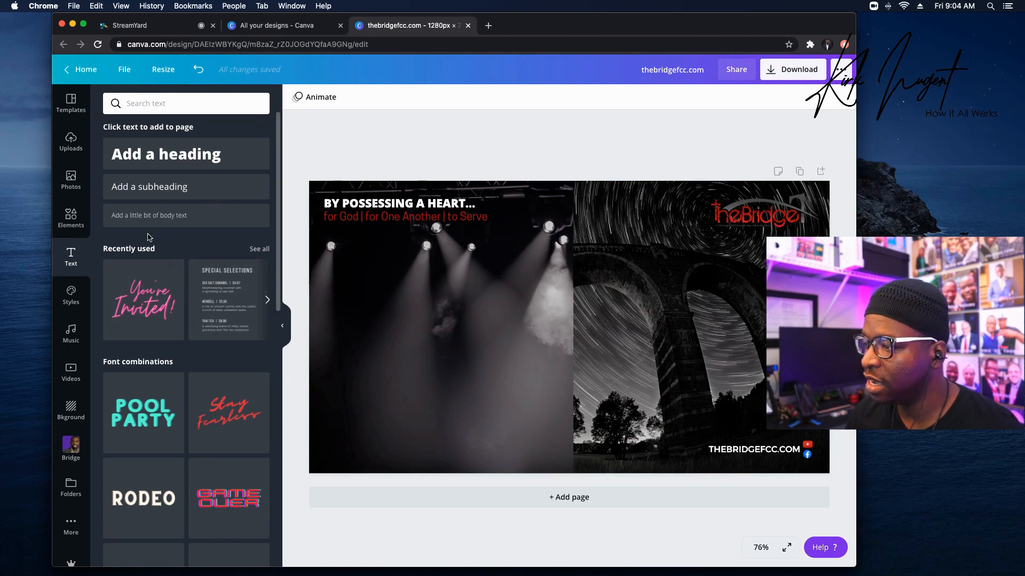
click(71, 219)
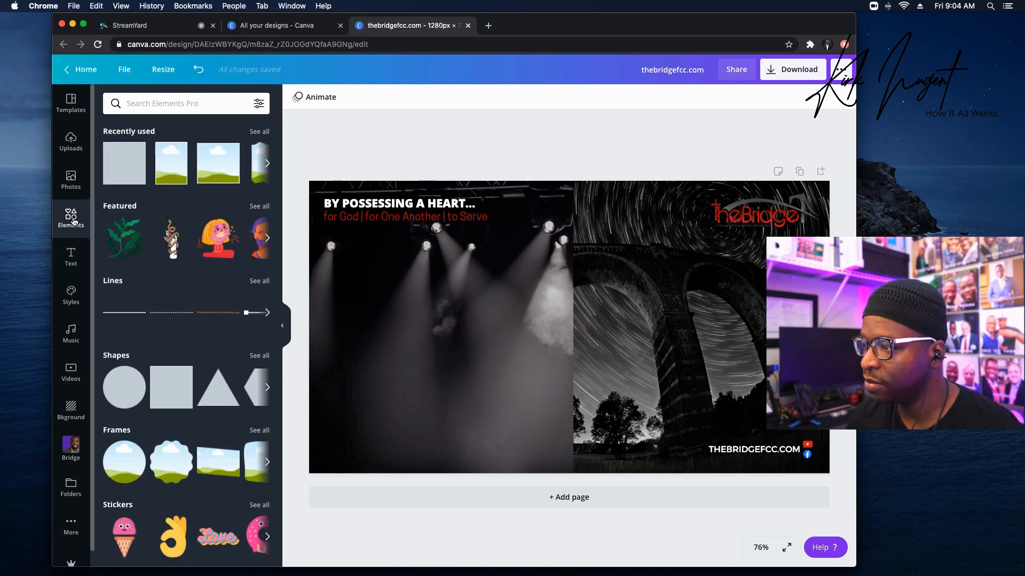
click(171, 166)
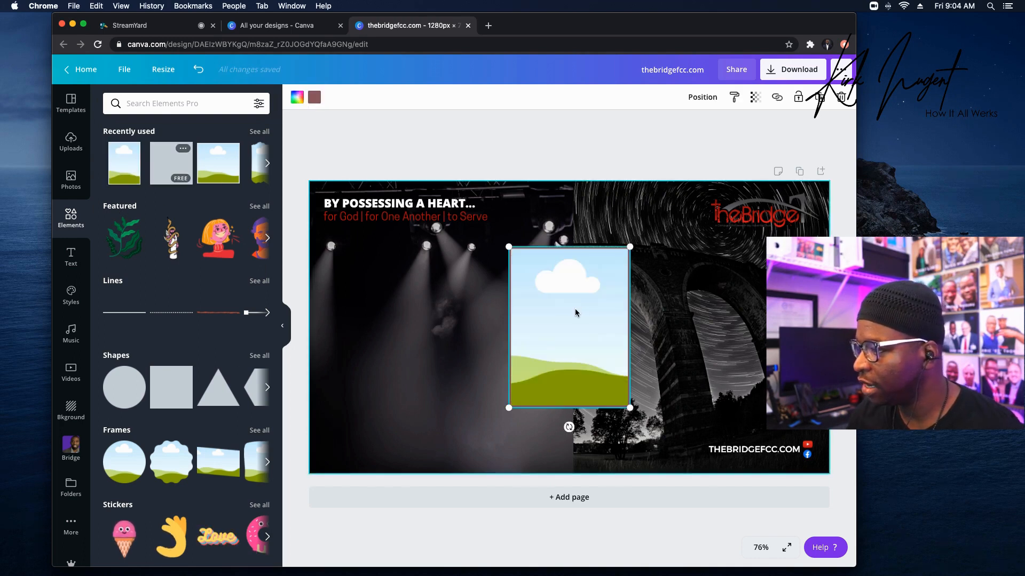
click(314, 98)
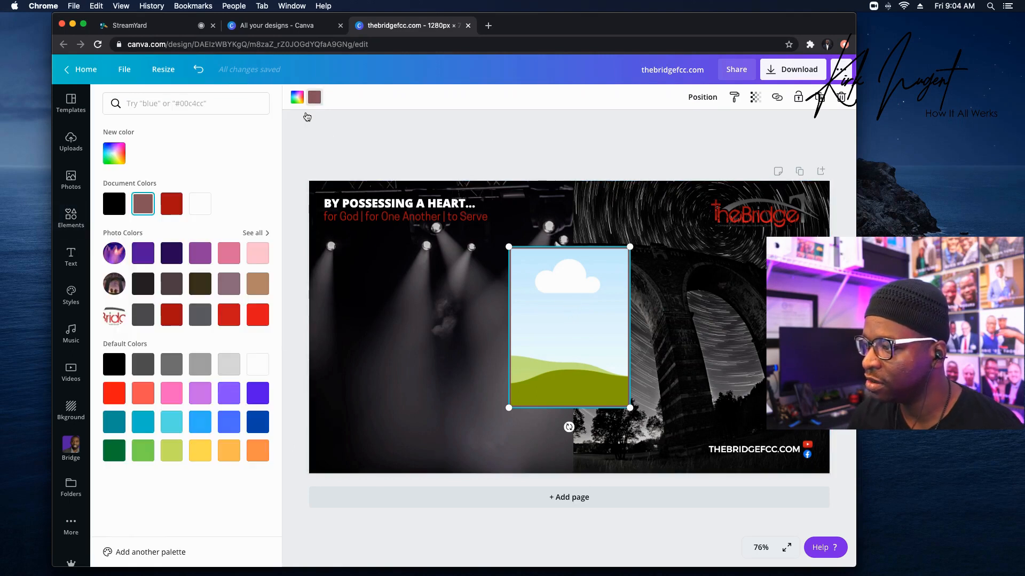
click(176, 200)
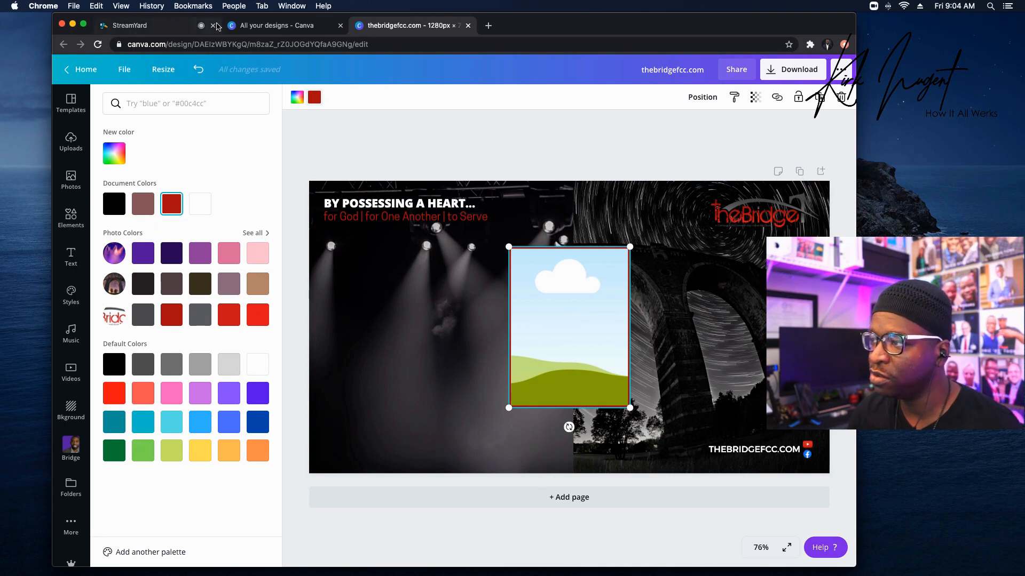
click(176, 26)
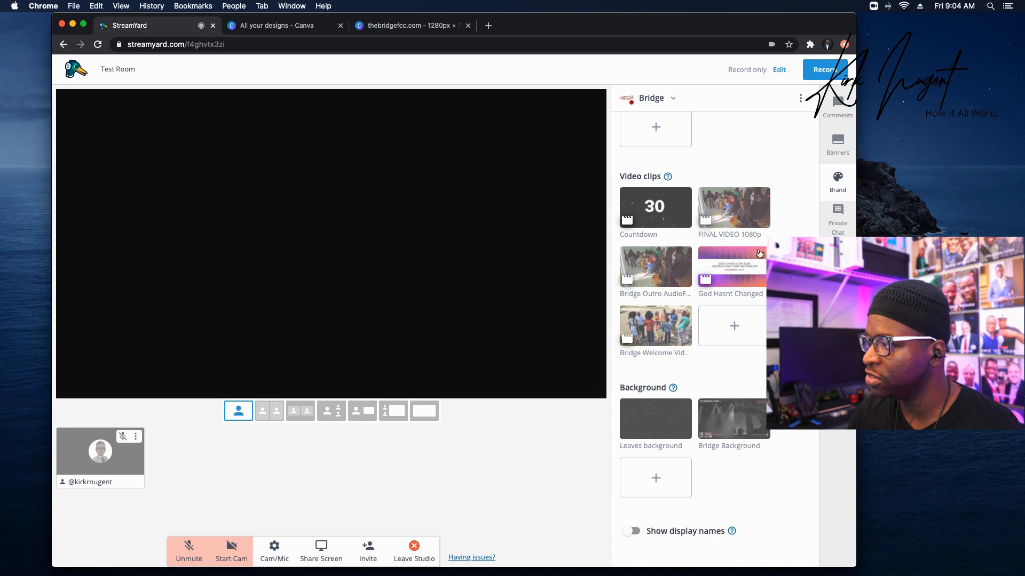
Scroll up to review StreamYard's brand colour, theme, logo and overlay settings, then return to Canva.
scroll(740, 229, up, 1)
scroll(741, 229, up, 8)
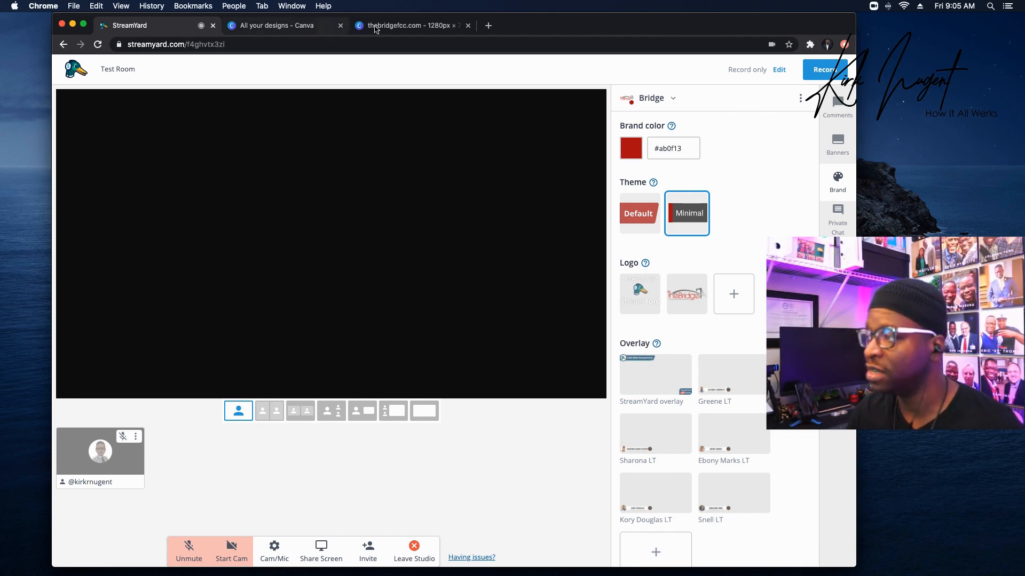
click(405, 25)
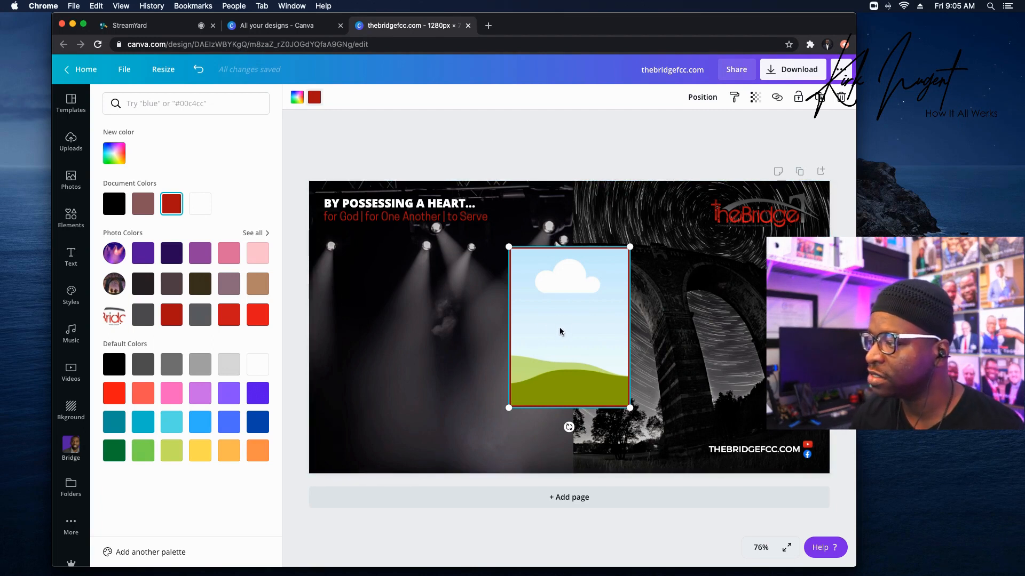
Shrink the landscape frame to about 57 by 76 and move it to the bottom-left corner.
click(580, 319)
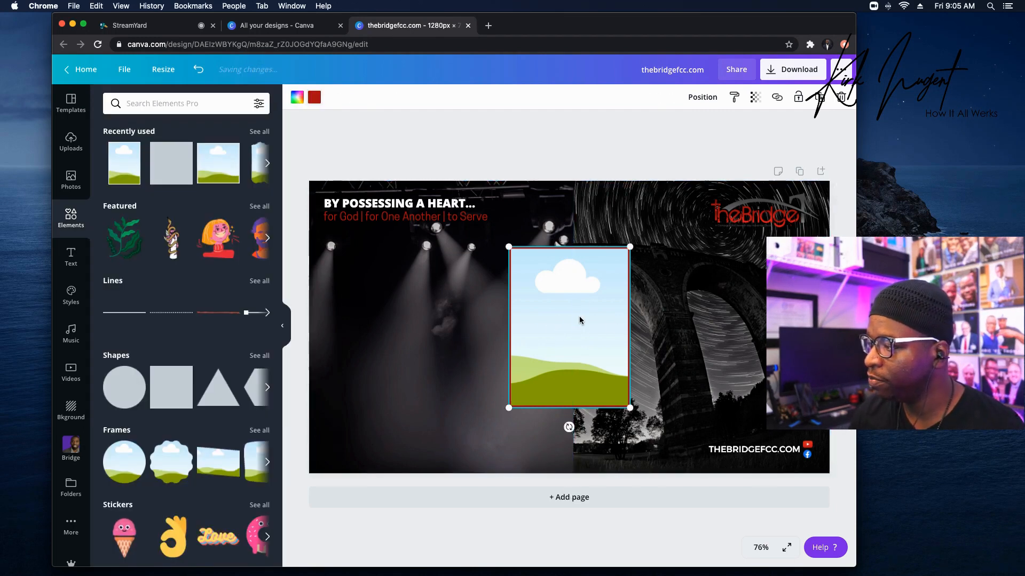
drag(629, 247, 530, 367)
drag(492, 395, 332, 441)
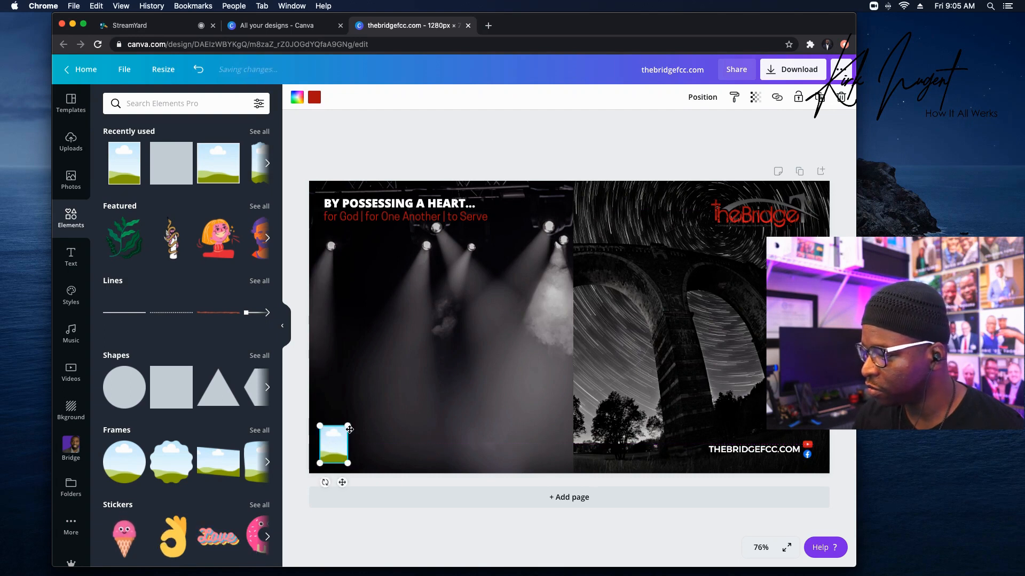
key(Right)
key(Right)
key(Right)
key(Right)
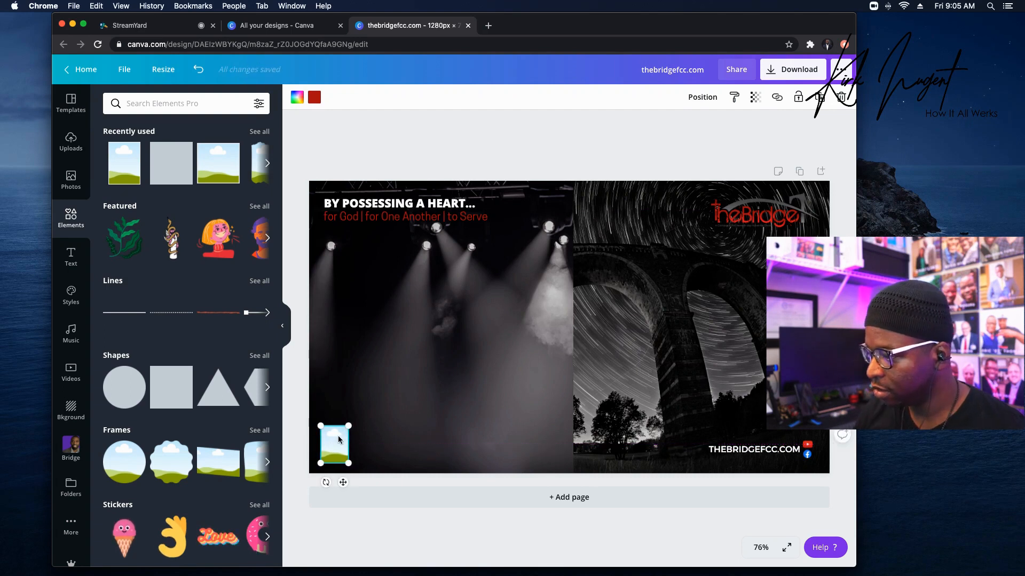
drag(349, 428, 345, 433)
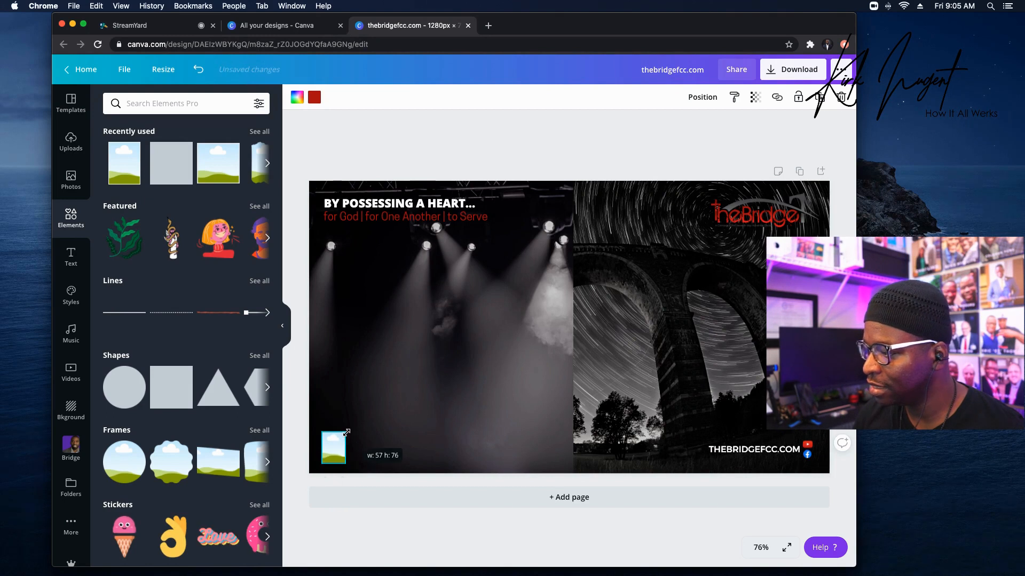
click(372, 430)
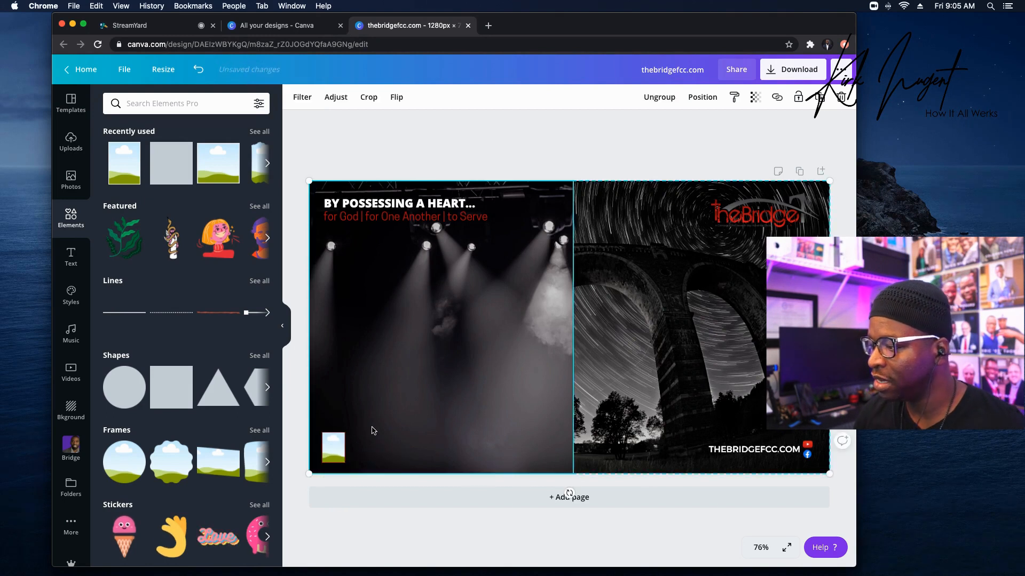
Duplicate the small frame twice and line the three frames up side by side.
click(334, 447)
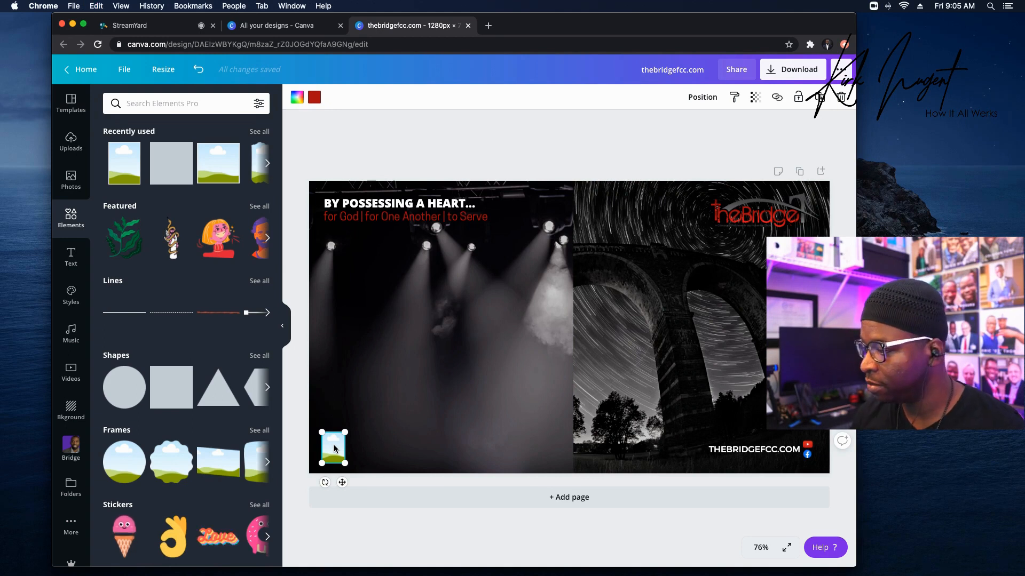
key(super+d)
key(super+d)
drag(348, 463, 366, 443)
click(393, 449)
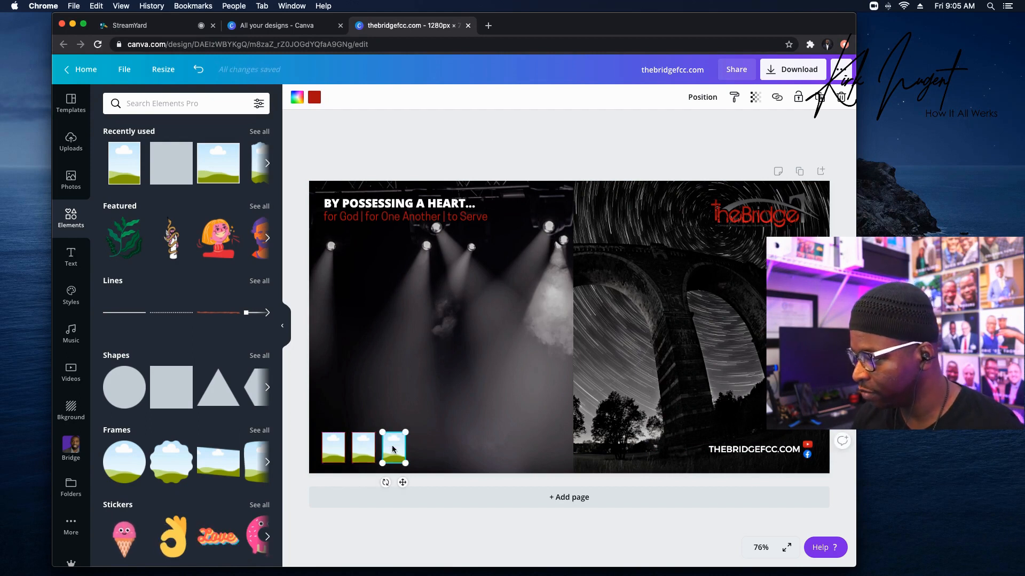
key(Right)
key(Right)
key(Right)
key(Right)
key(Right)
key(Right)
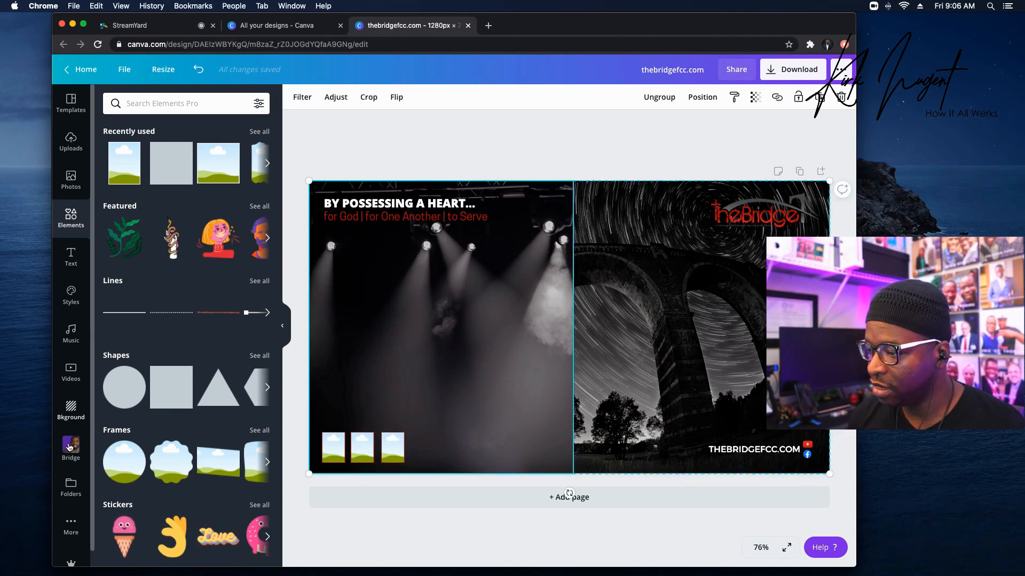
click(71, 447)
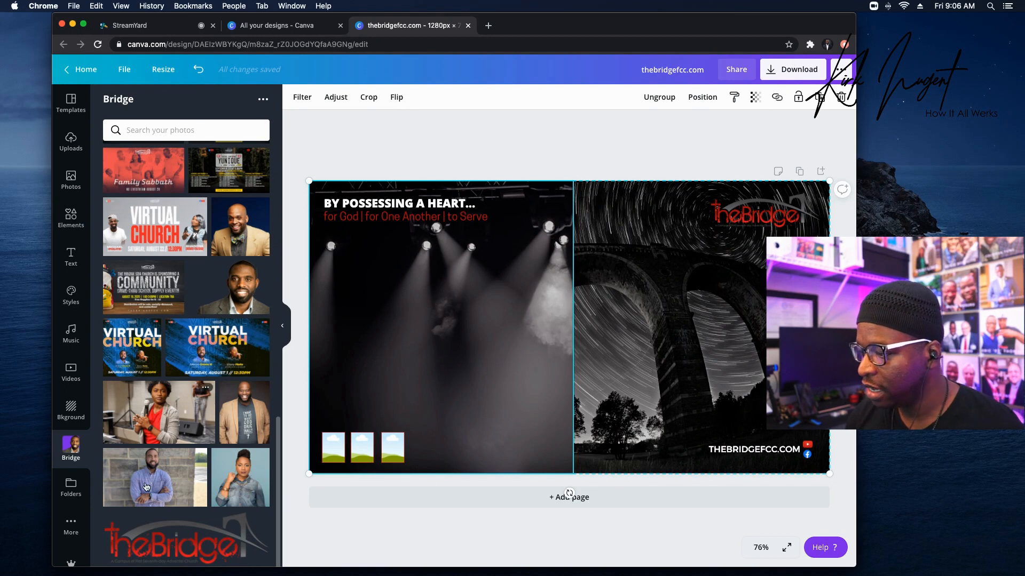
Drop the blue-shirt portrait into the first frame and crop it to fit.
drag(199, 463, 333, 450)
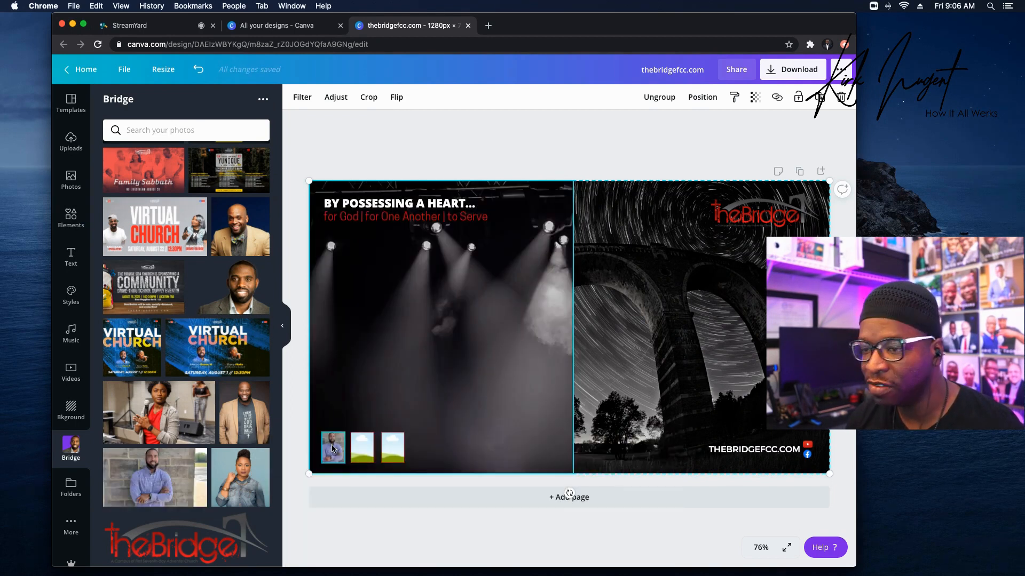
double_click(332, 448)
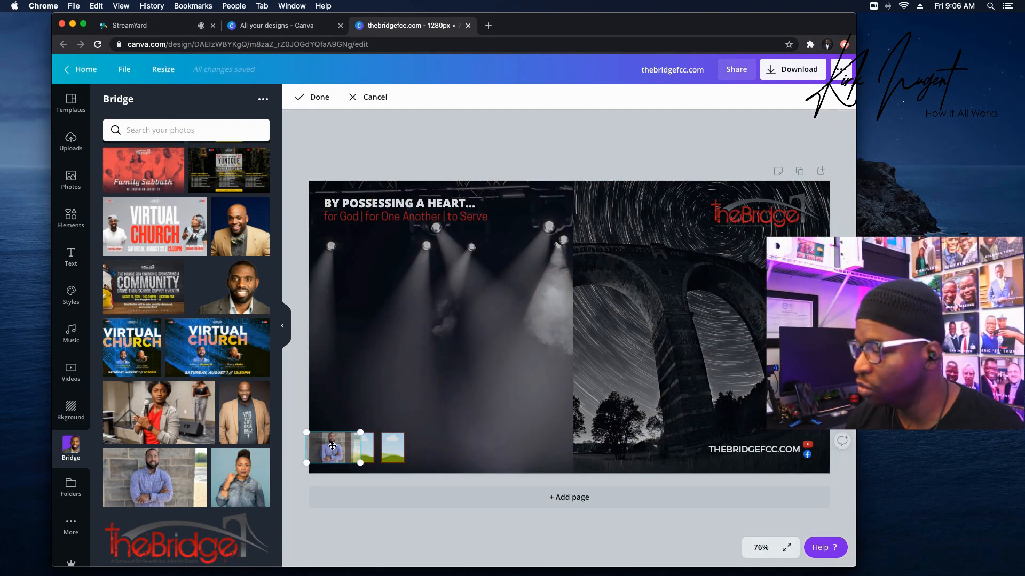
drag(362, 433, 390, 415)
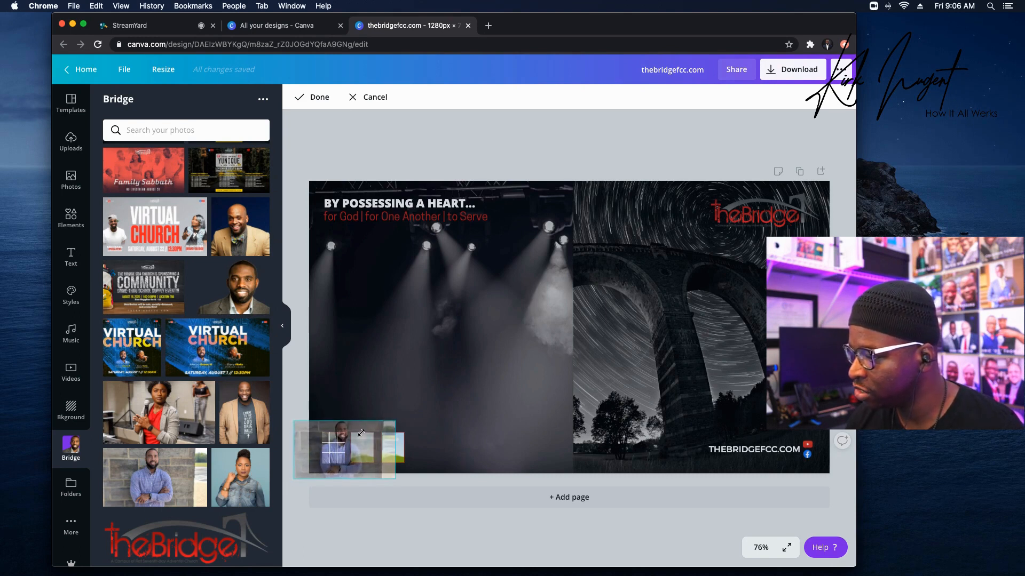
drag(357, 453, 348, 464)
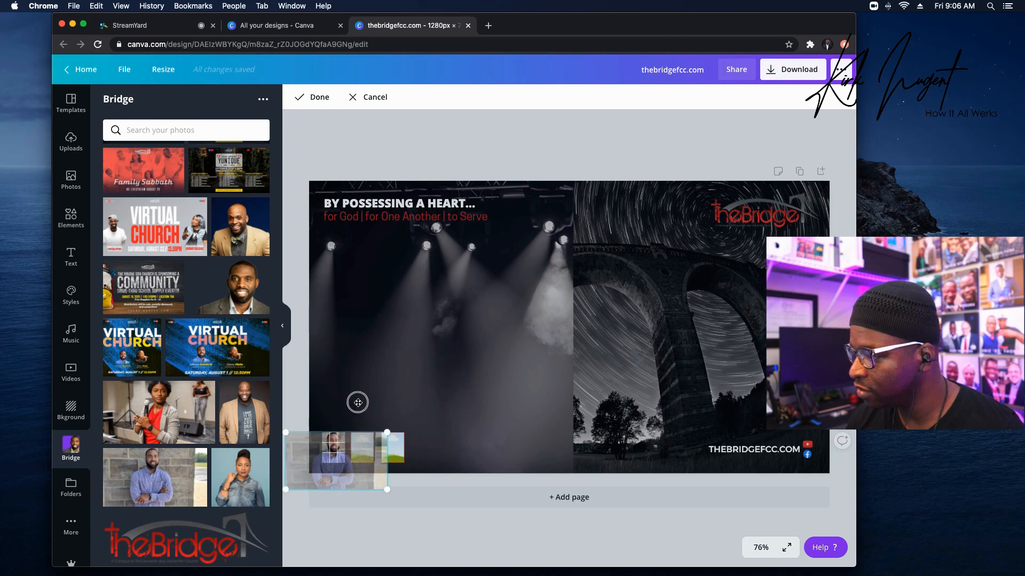
key(Return)
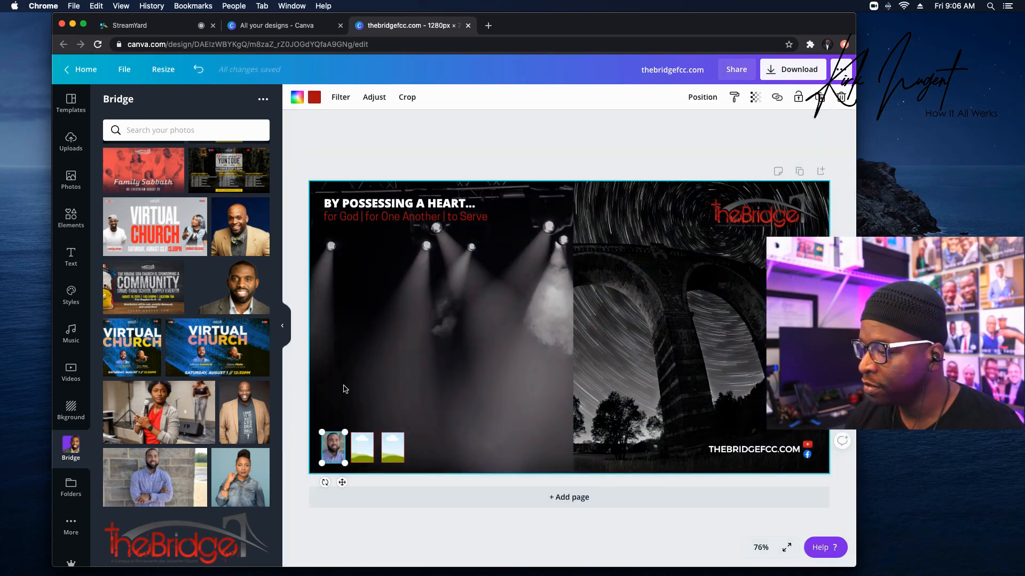
Place a second portrait in the middle frame and adjust its crop and position.
scroll(223, 345, up, 10)
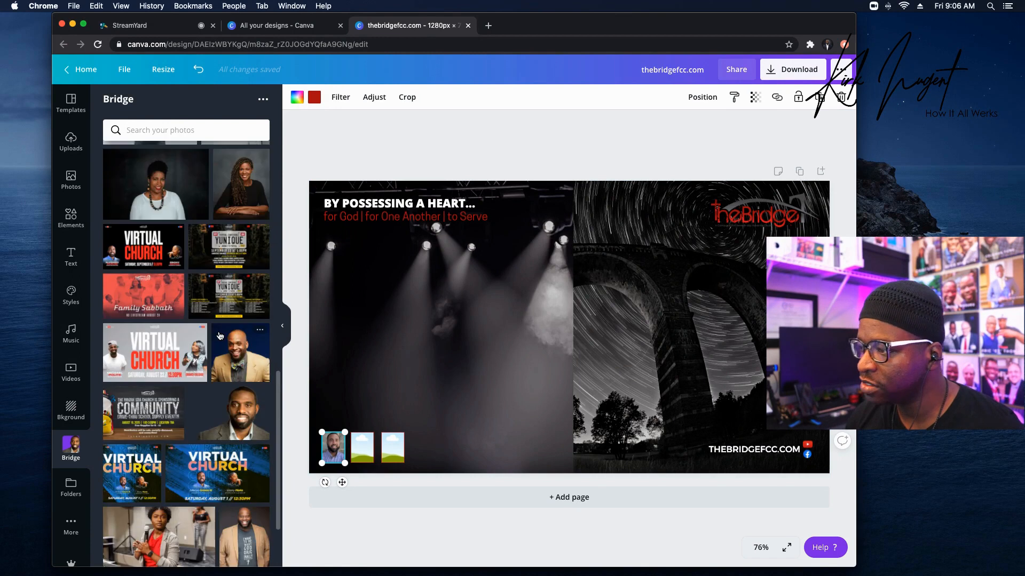
drag(118, 171, 411, 382)
double_click(367, 445)
drag(377, 411, 358, 462)
drag(387, 429, 371, 443)
drag(332, 510, 336, 504)
drag(367, 453, 362, 453)
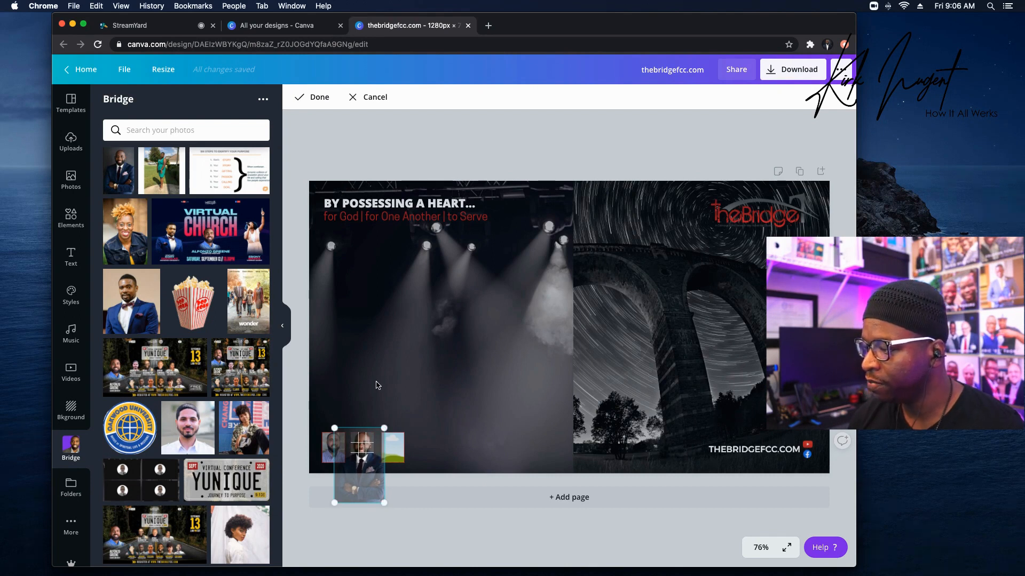
click(386, 380)
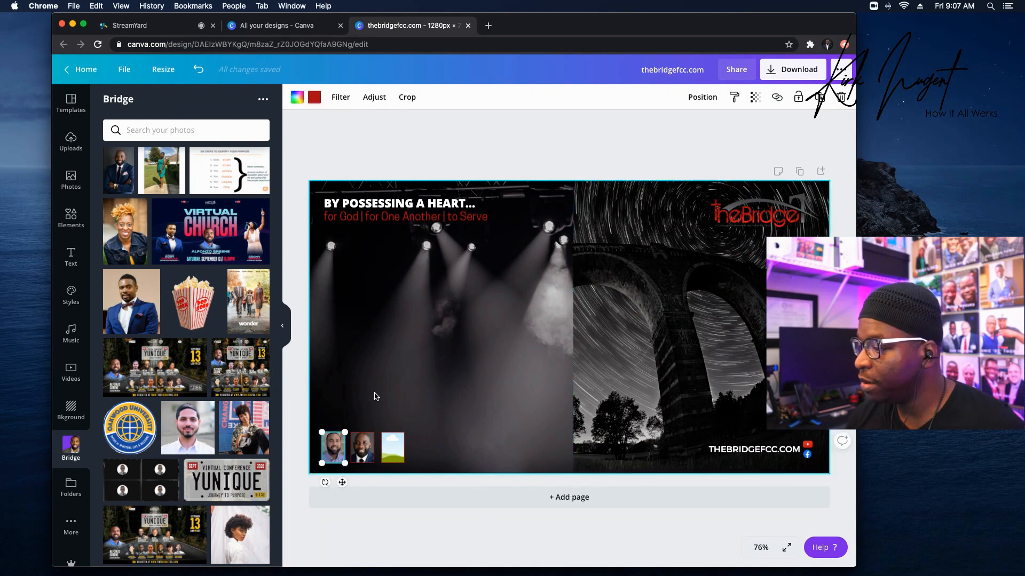
click(416, 391)
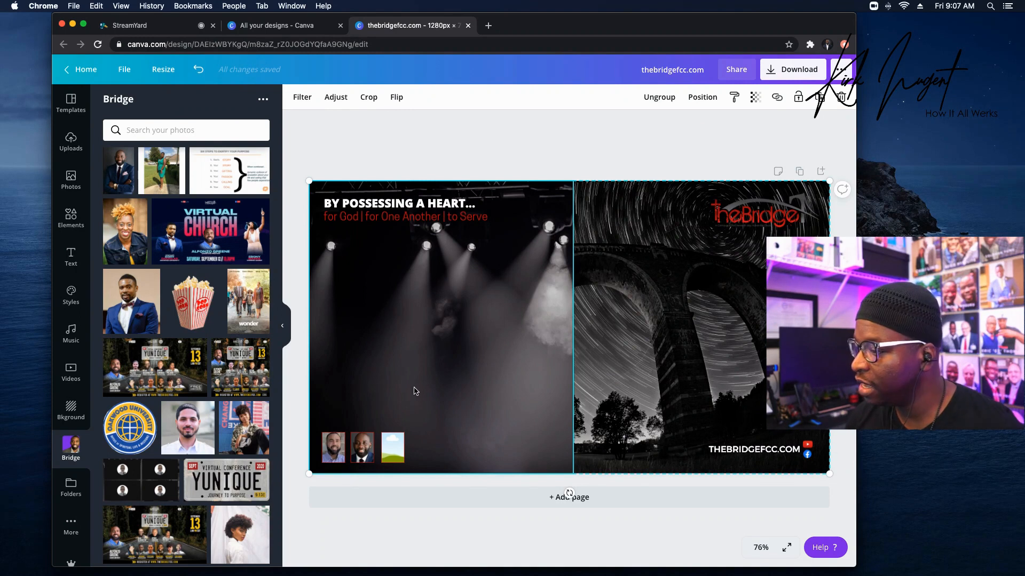
Put the woman-with-mic photo into the third frame and enlarge it to fill.
scroll(207, 347, down, 10)
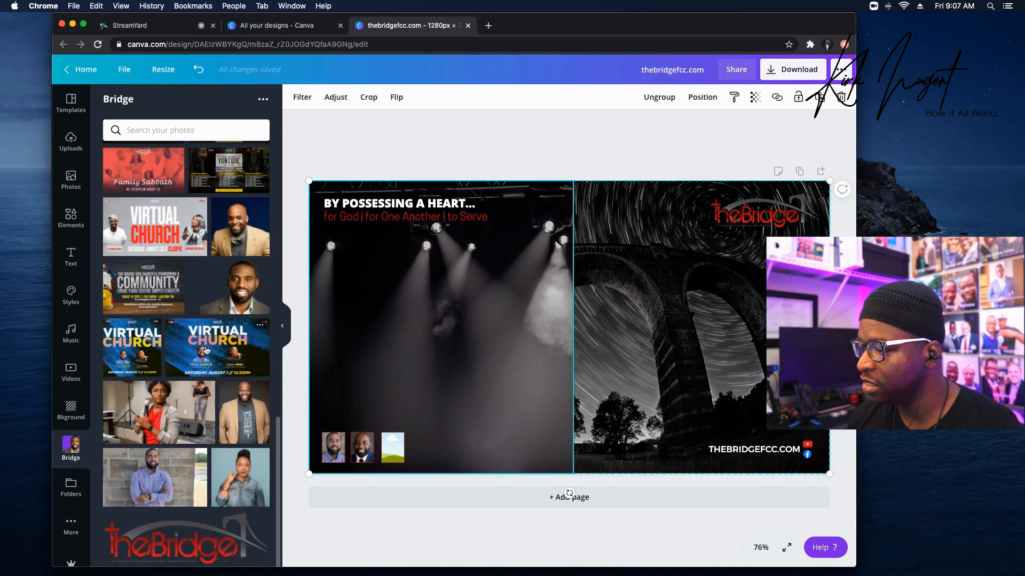
drag(155, 419, 462, 409)
double_click(401, 444)
drag(429, 432, 403, 473)
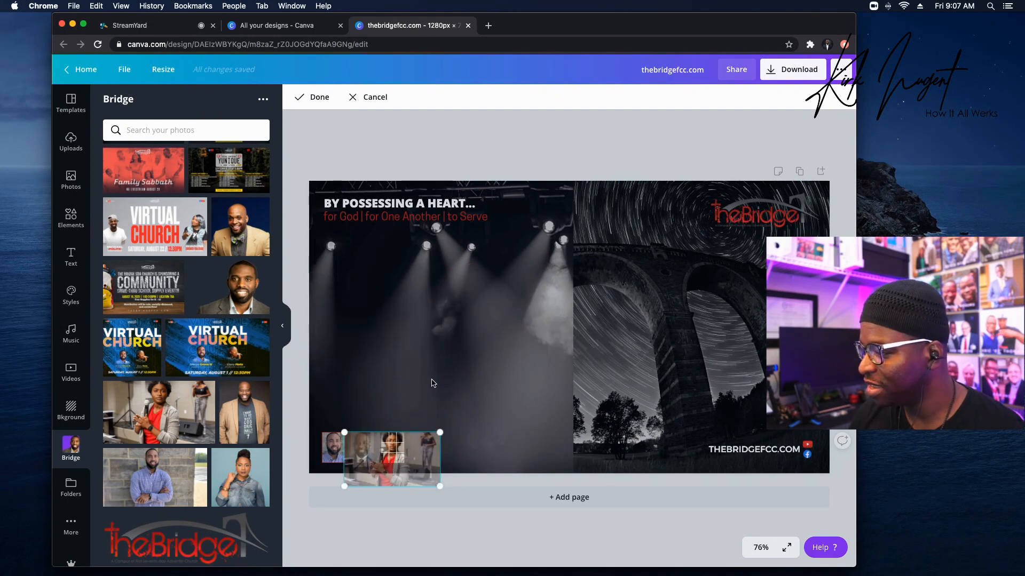
click(431, 383)
click(433, 384)
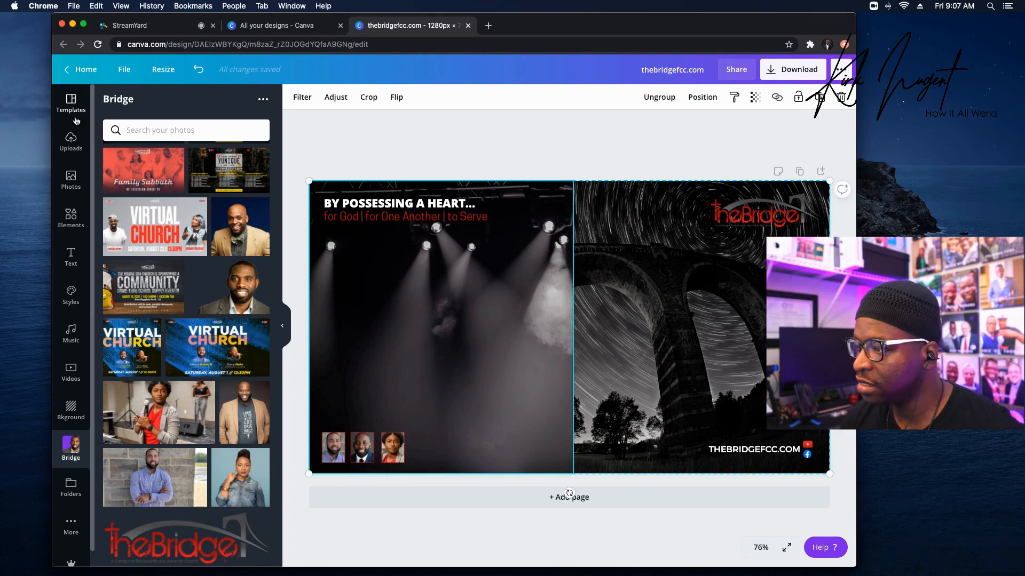
Add a new heading text box to the page.
click(71, 254)
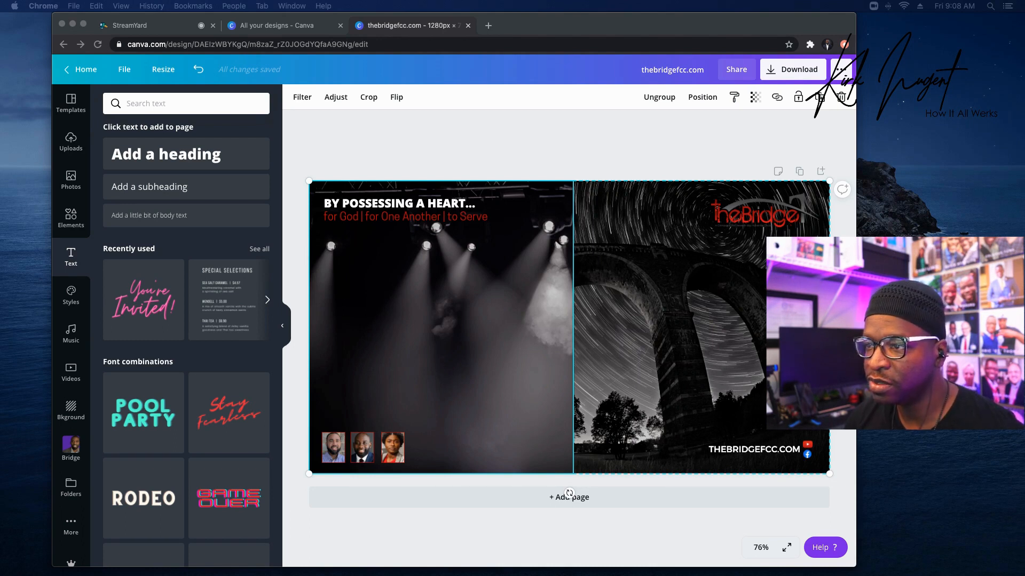
click(460, 280)
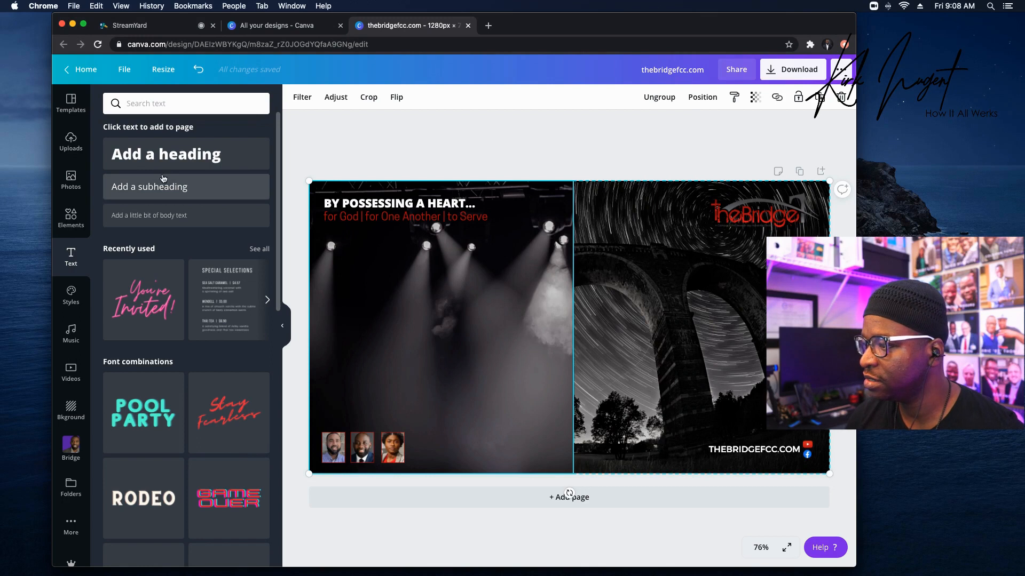
click(169, 148)
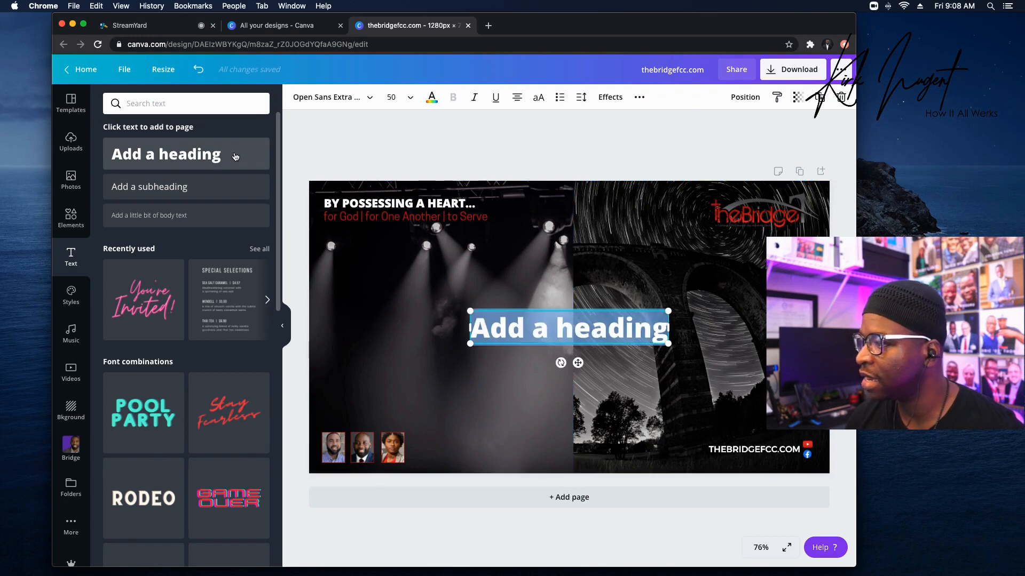
Set the first speaker's name in Exo 2 Black with a surname line, then place two copies nearby.
click(298, 98)
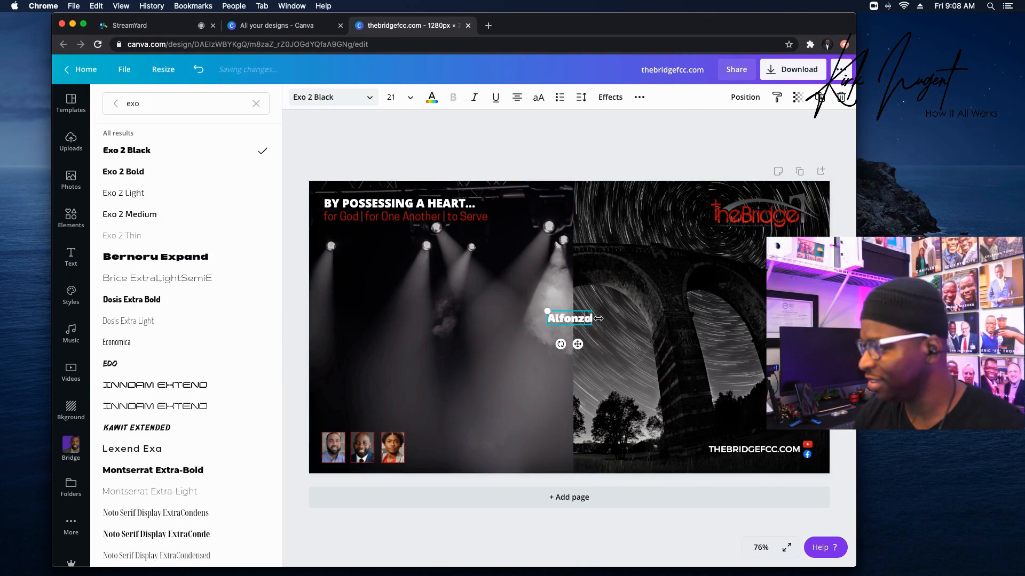
key(Return)
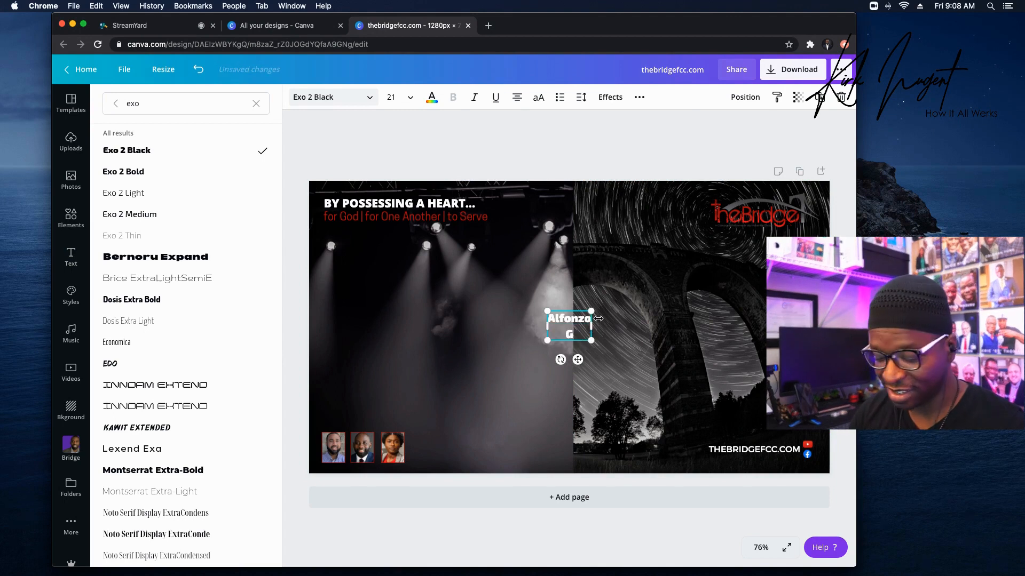
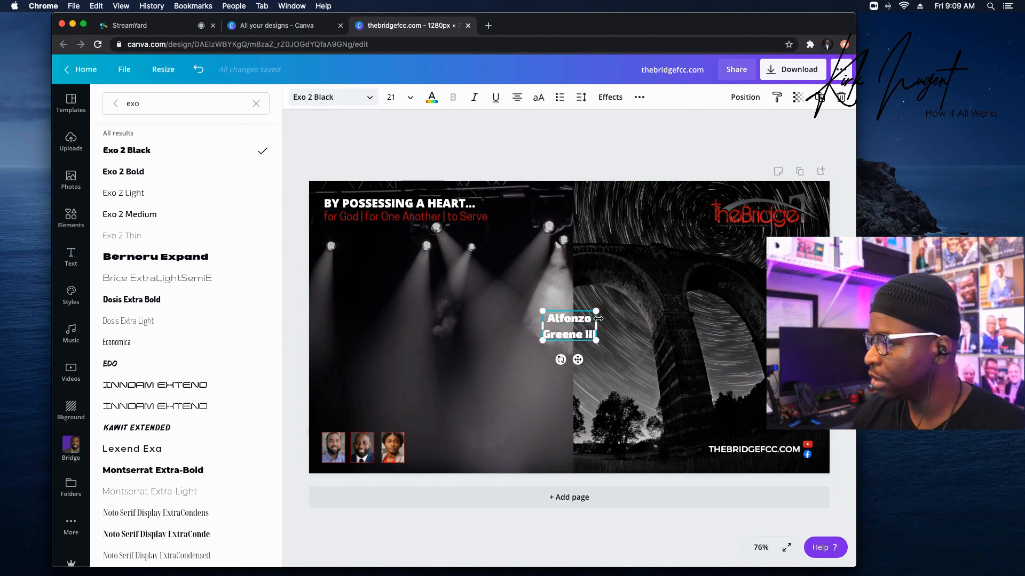
click(623, 315)
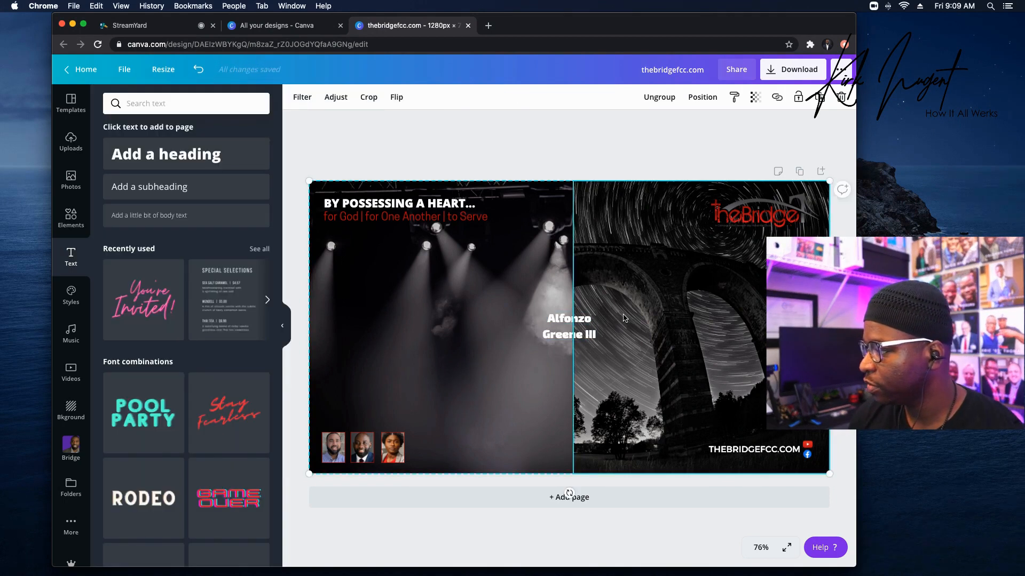
drag(494, 320, 393, 318)
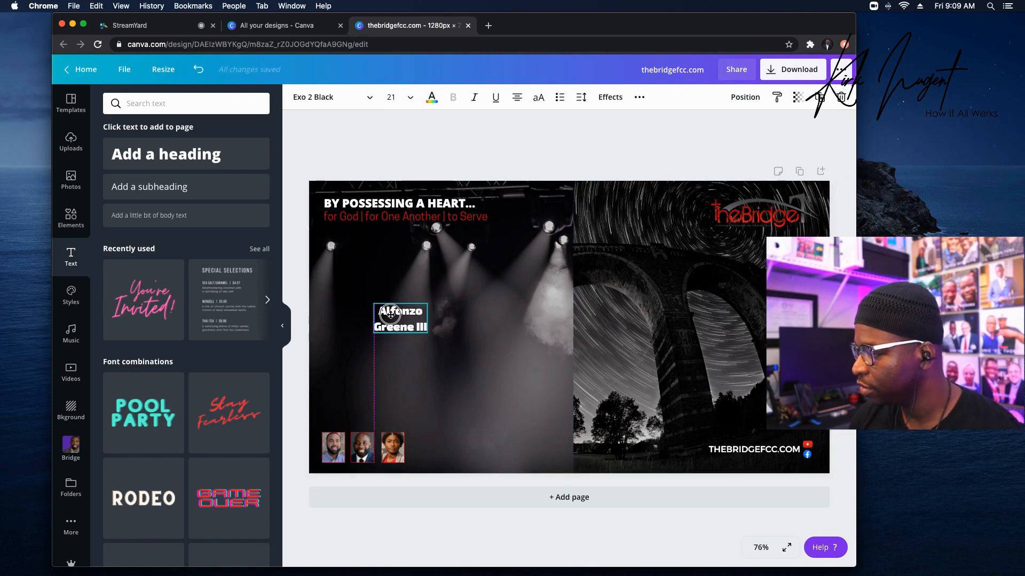
key(super+d)
key(super+d)
drag(434, 345, 540, 329)
drag(414, 331, 460, 374)
Retype the two copies with the second and third speakers' names.
double_click(460, 374)
click(462, 370)
triple_click(462, 371)
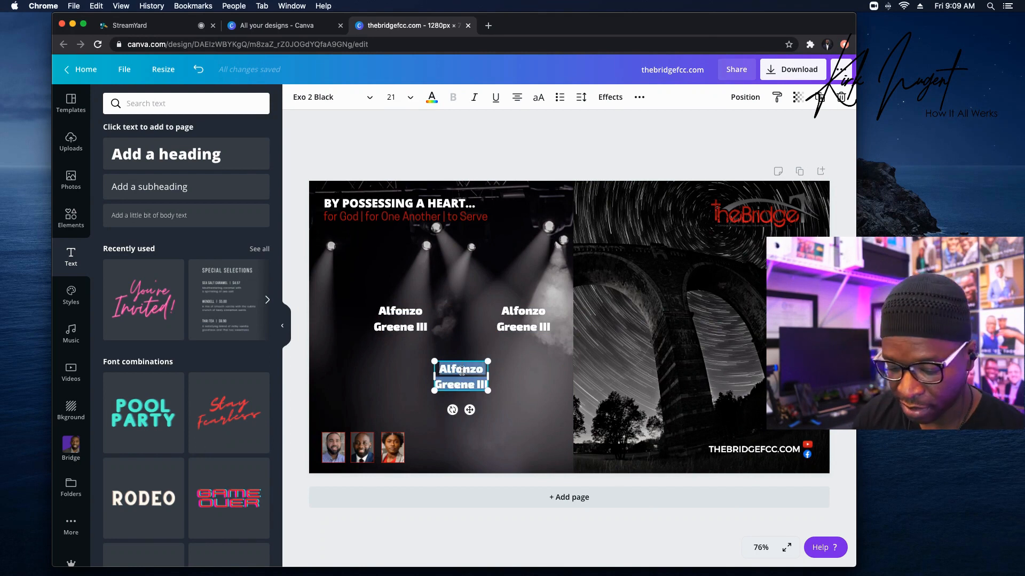
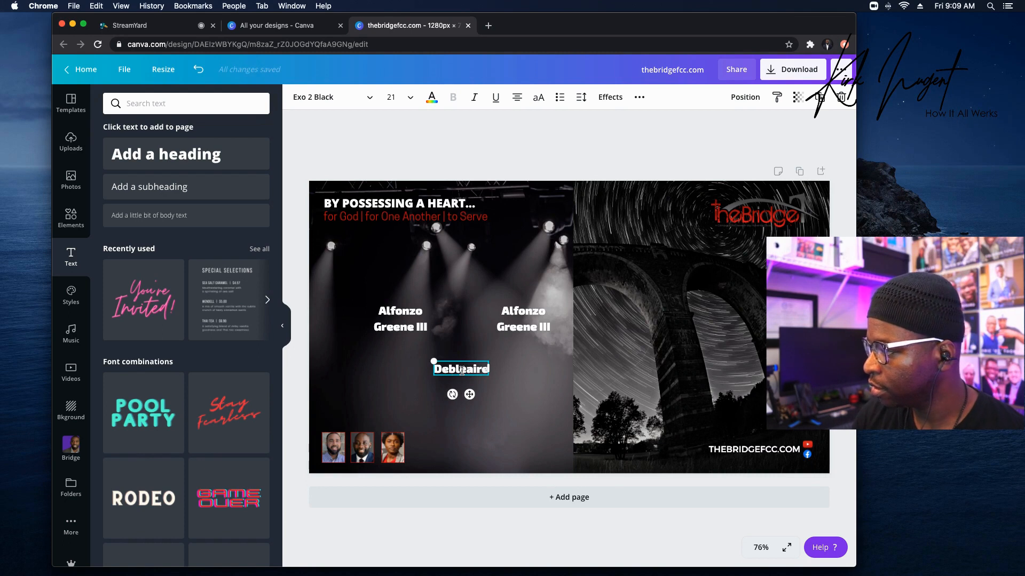
key(Return)
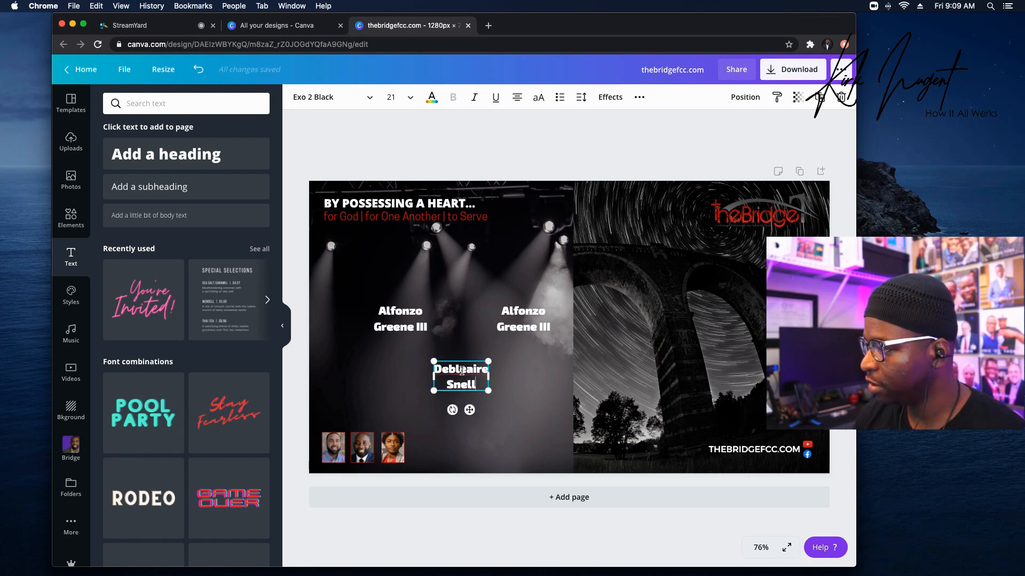
triple_click(514, 311)
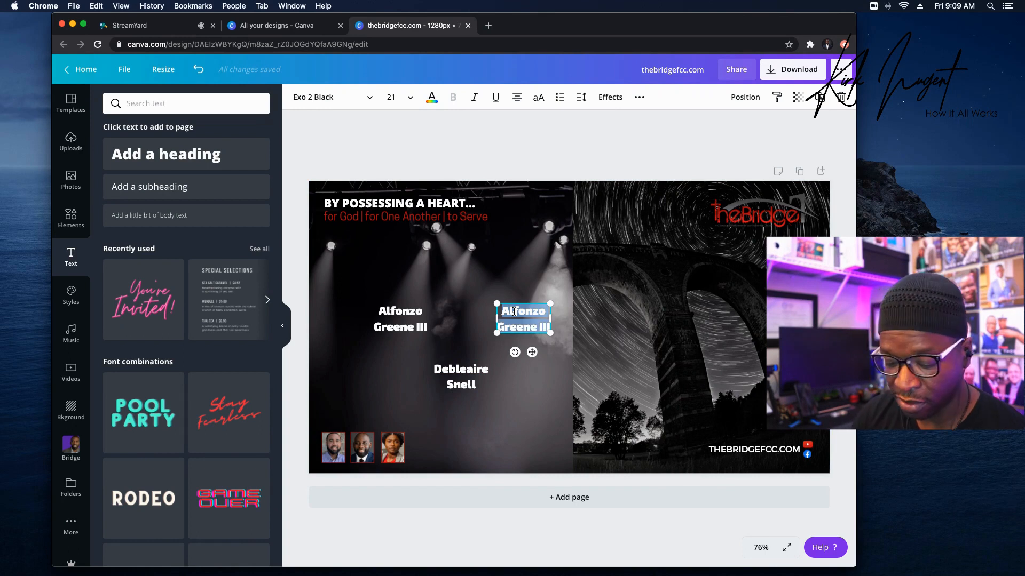
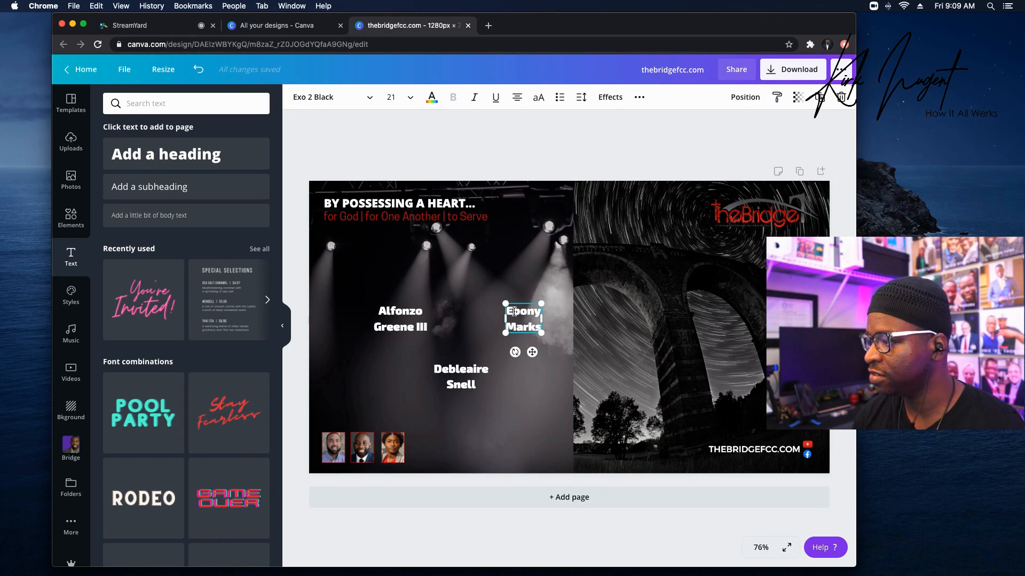
key(Return)
key(BackSpace)
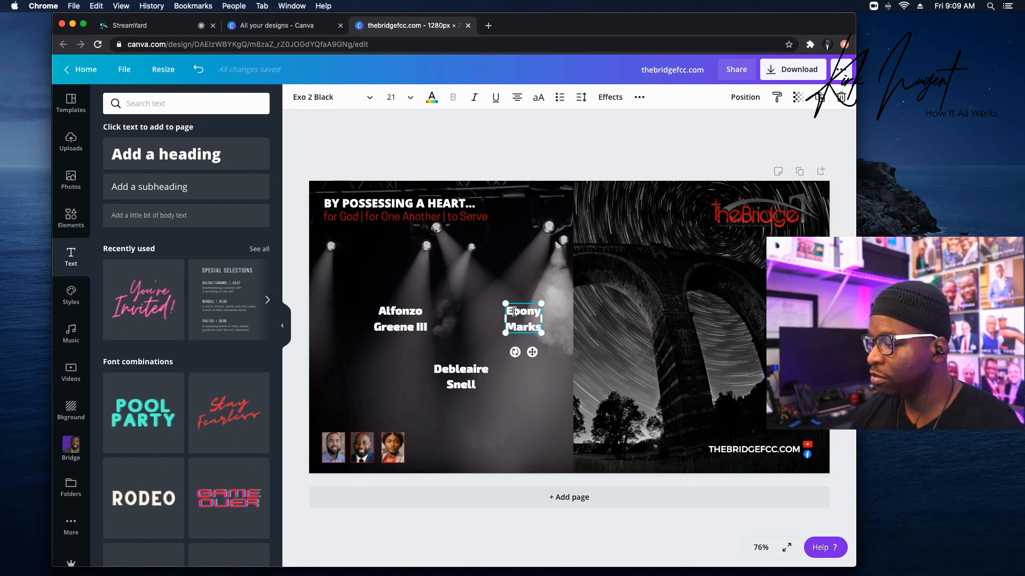
Set the first and third name labels to size 10 and place each beneath its matching portrait.
click(414, 317)
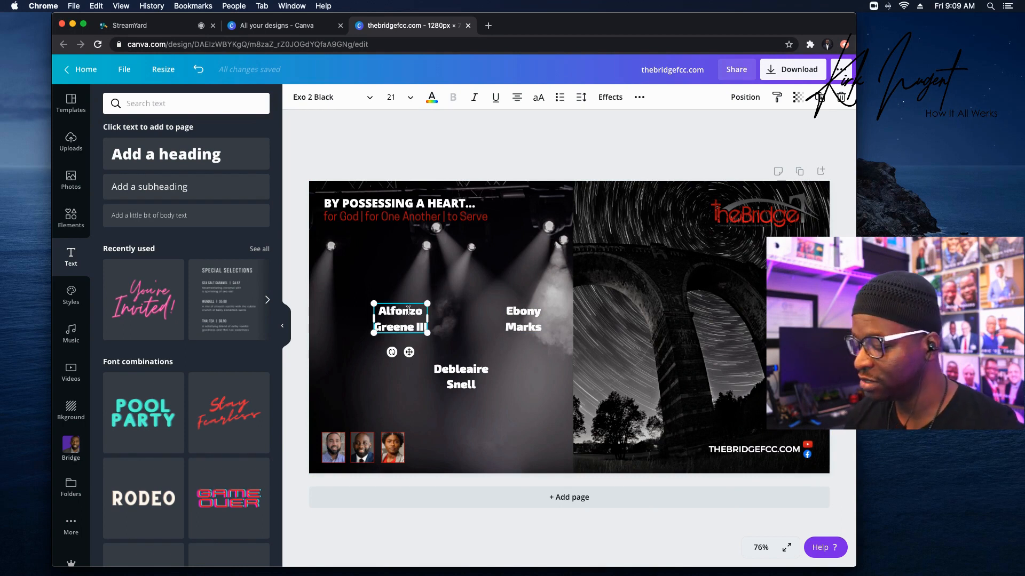
double_click(408, 311)
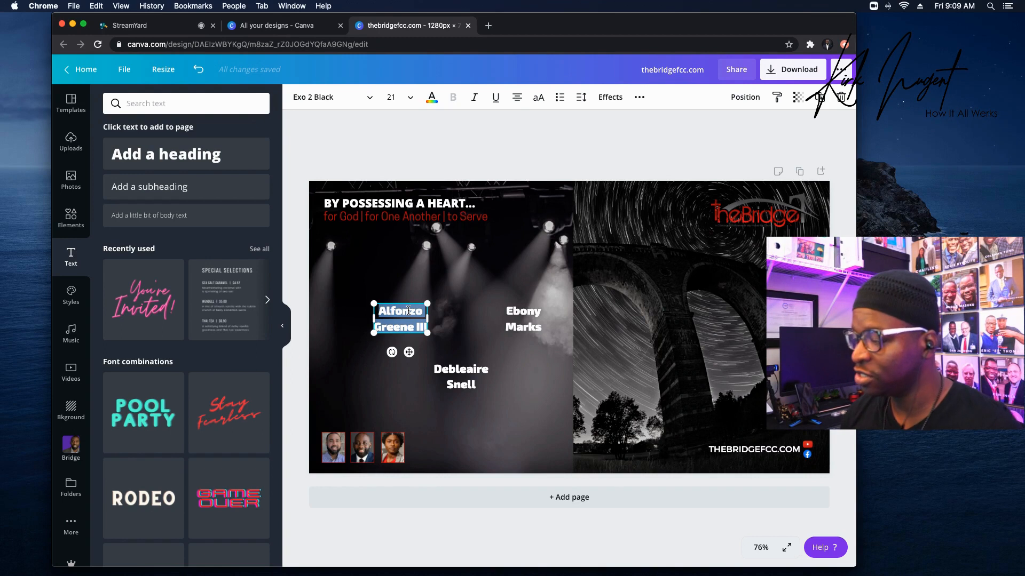
click(401, 97)
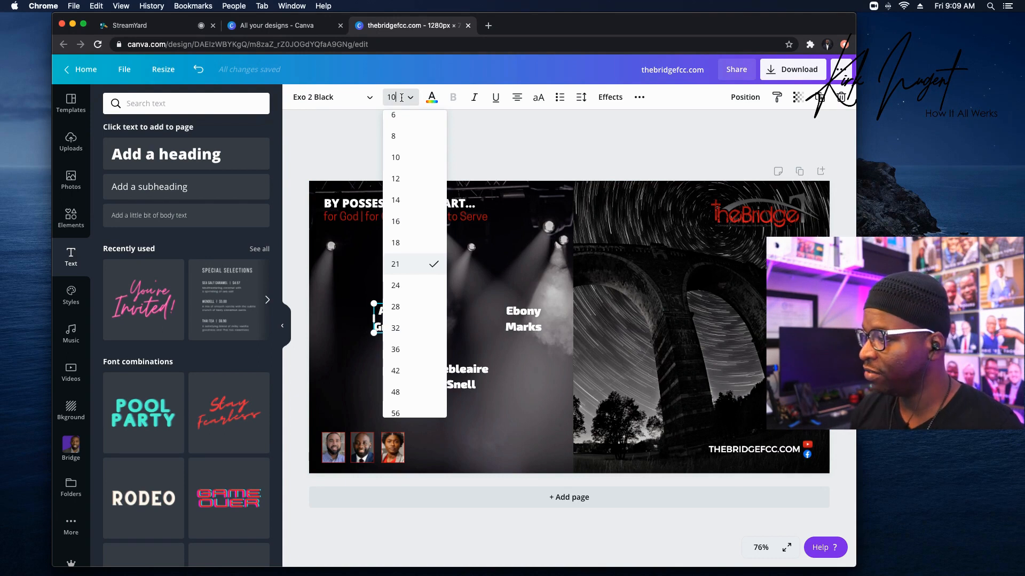
key(Return)
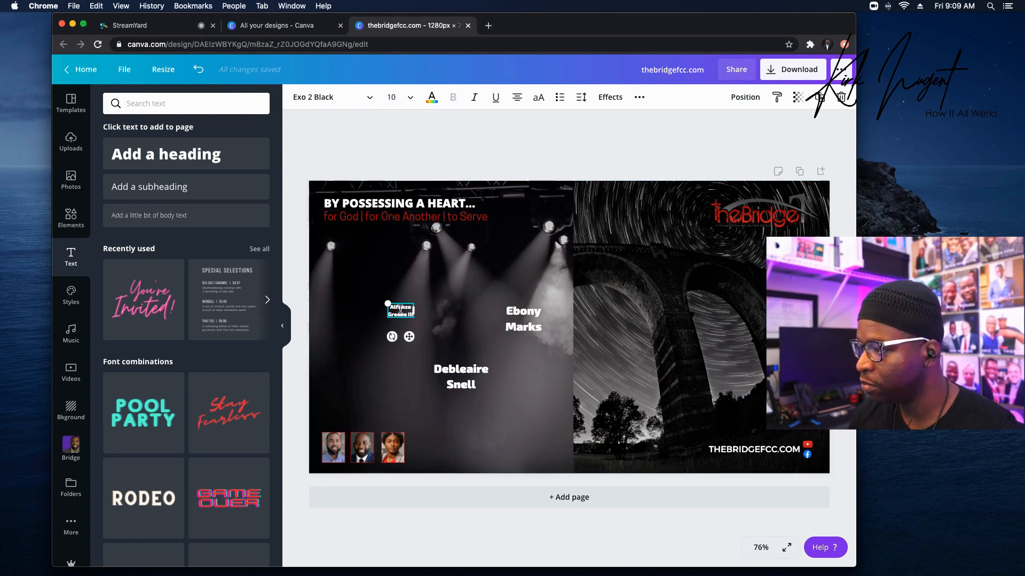
drag(404, 304, 338, 458)
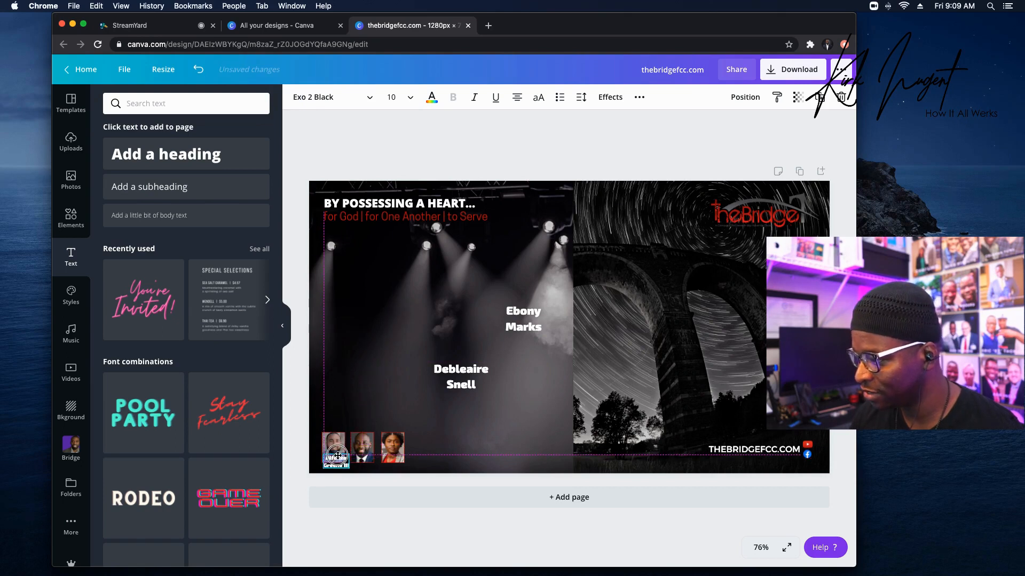
triple_click(520, 324)
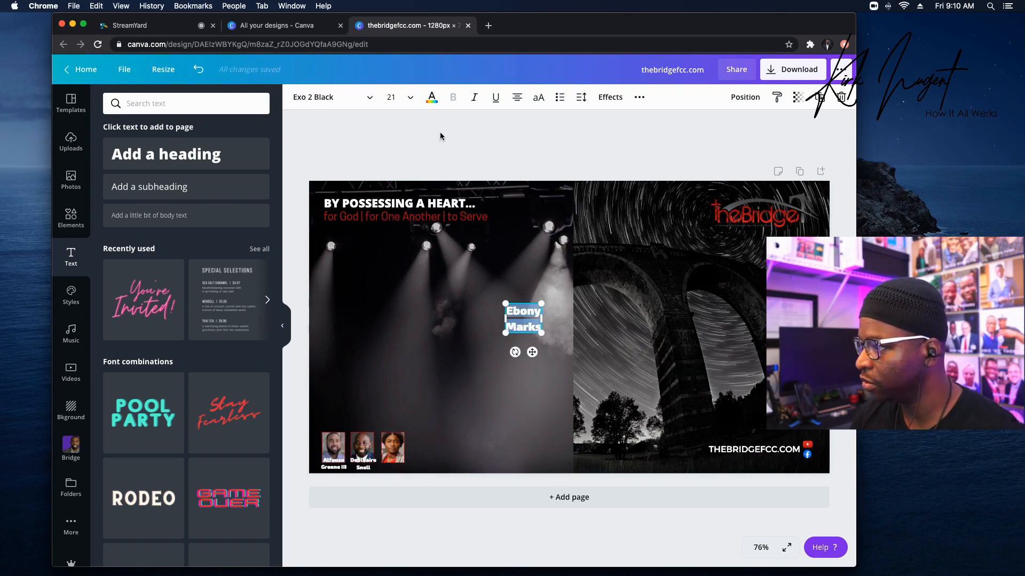
click(395, 96)
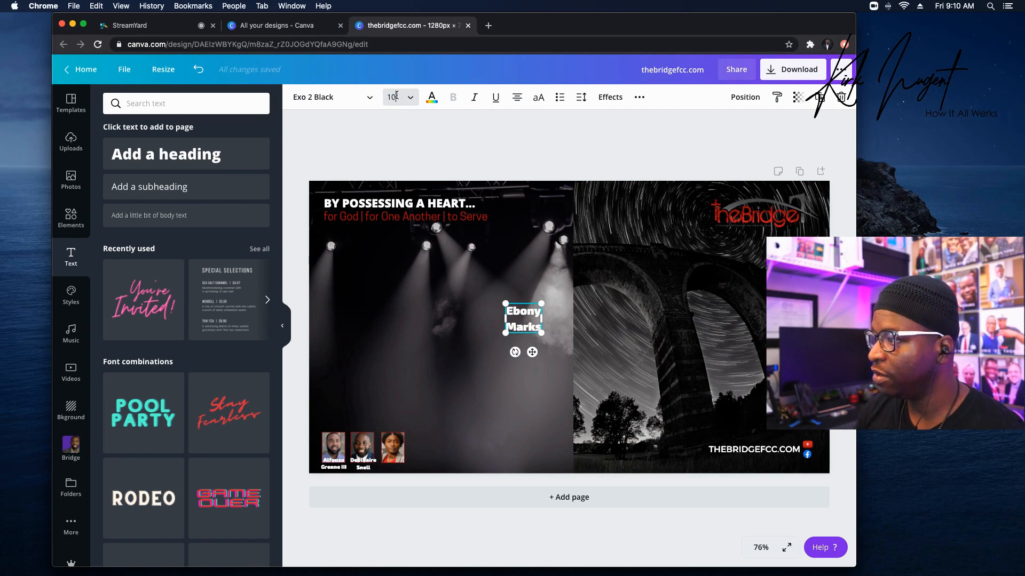
key(Return)
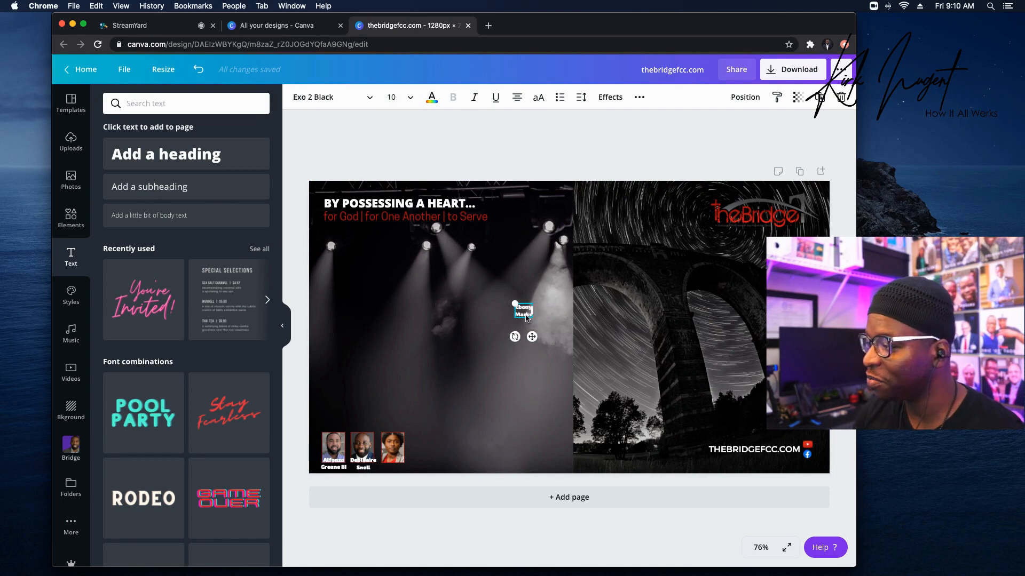
drag(528, 304, 398, 457)
key(Right)
key(Right)
key(Right)
key(Right)
key(Right)
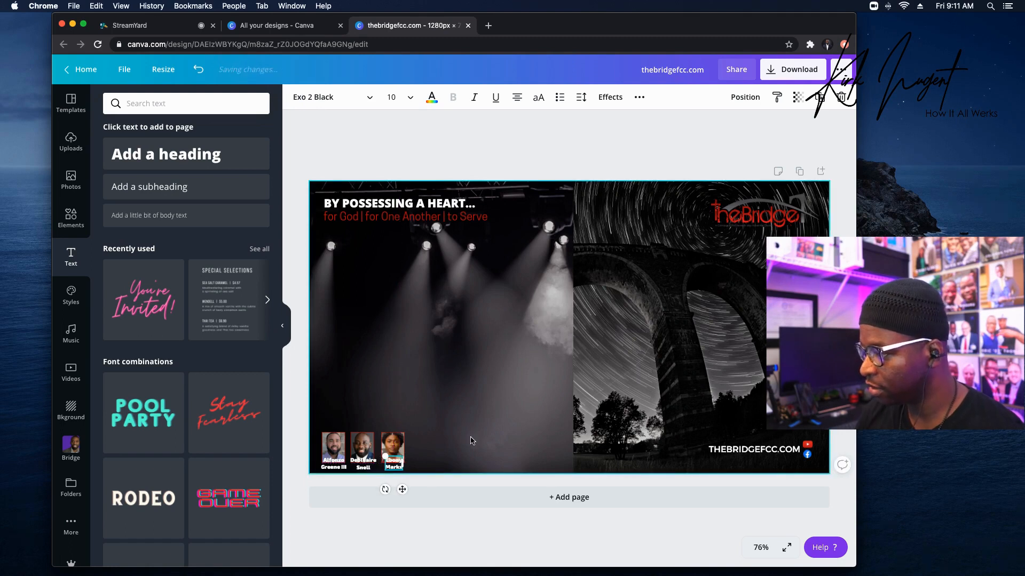
click(414, 387)
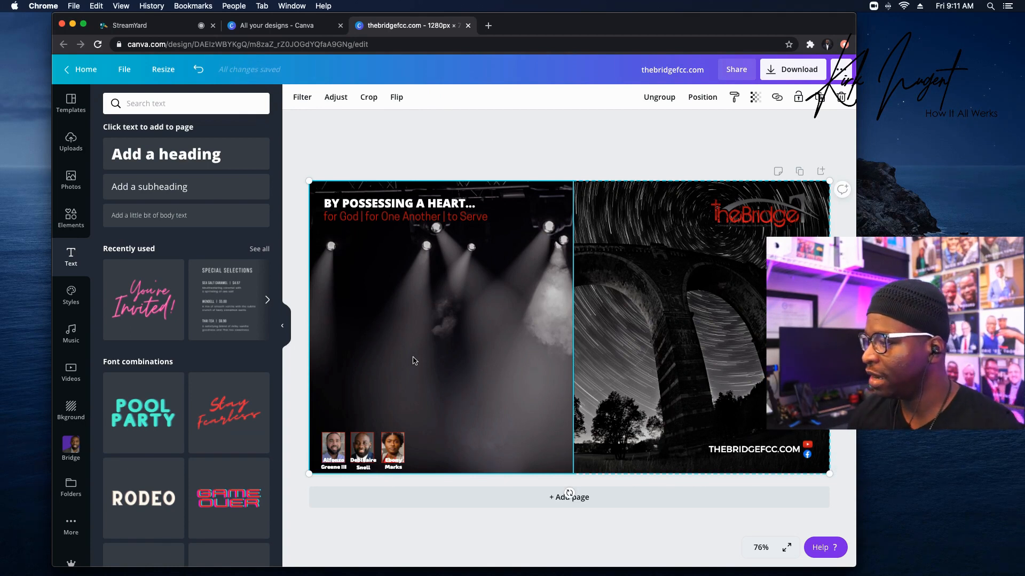
Shift the stage-lights background photo to the right.
click(461, 143)
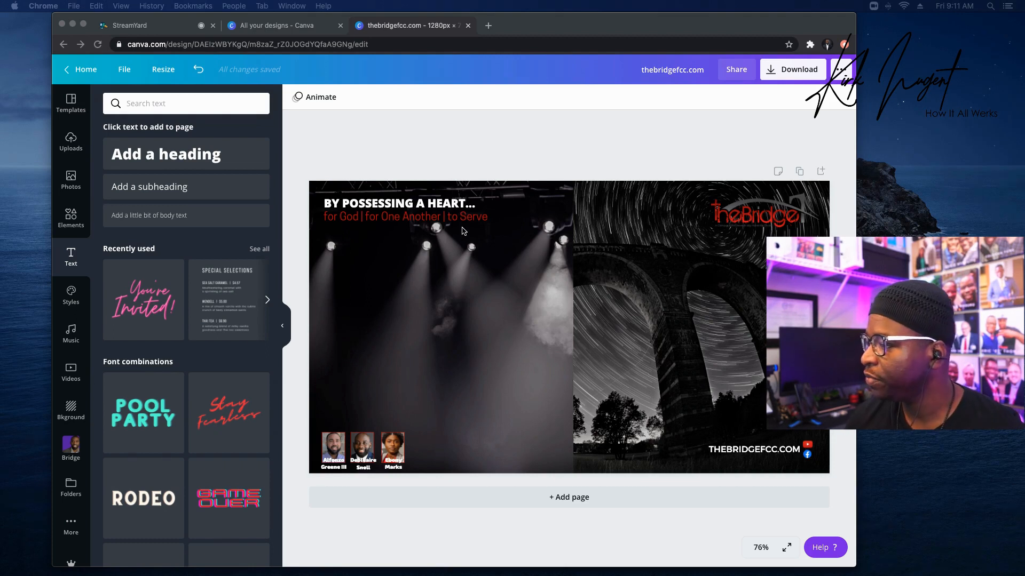
click(394, 157)
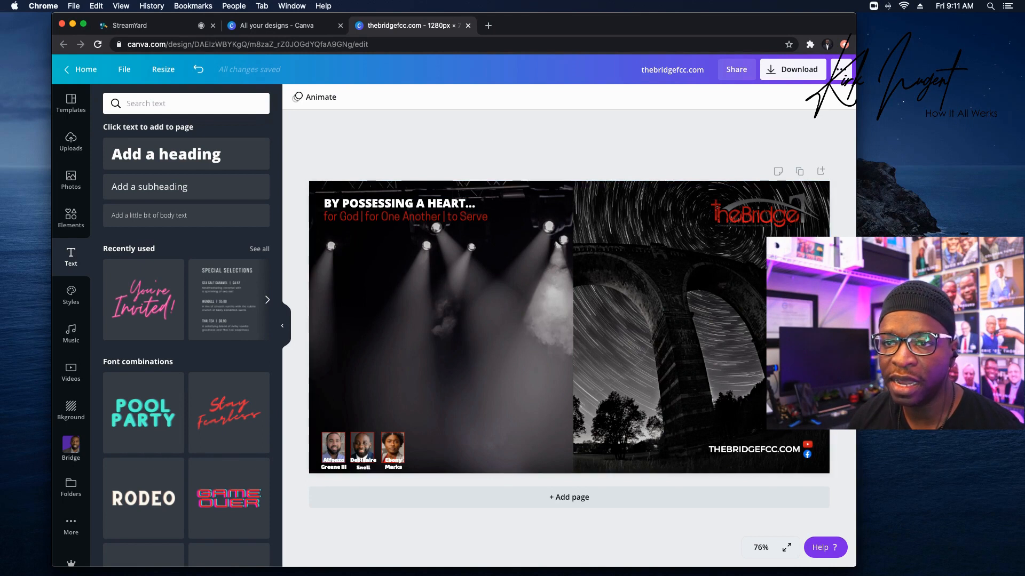
click(630, 403)
drag(631, 403, 626, 308)
Group the heading with its red subtitle, and group the three portraits.
drag(297, 202, 490, 212)
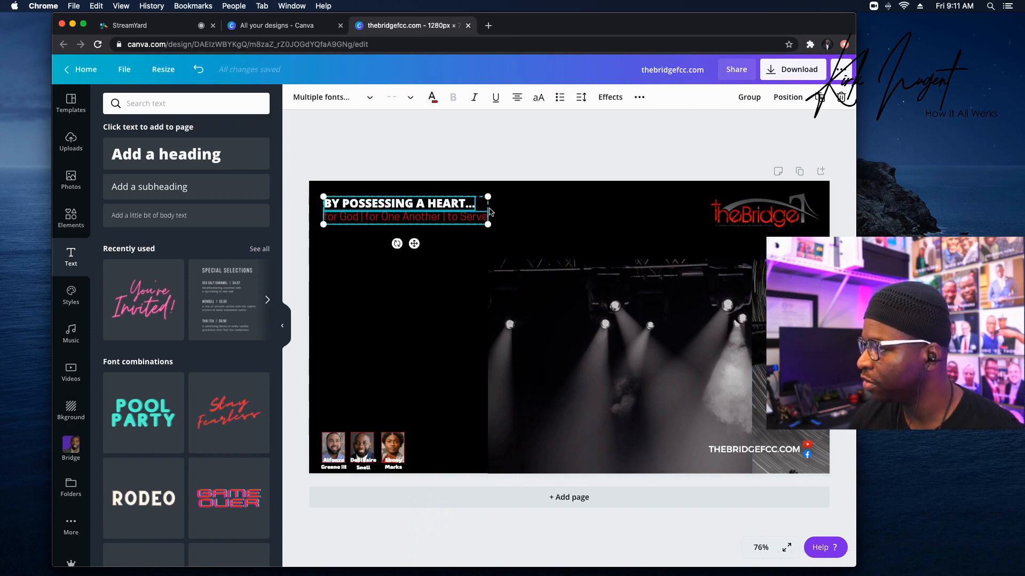
click(751, 97)
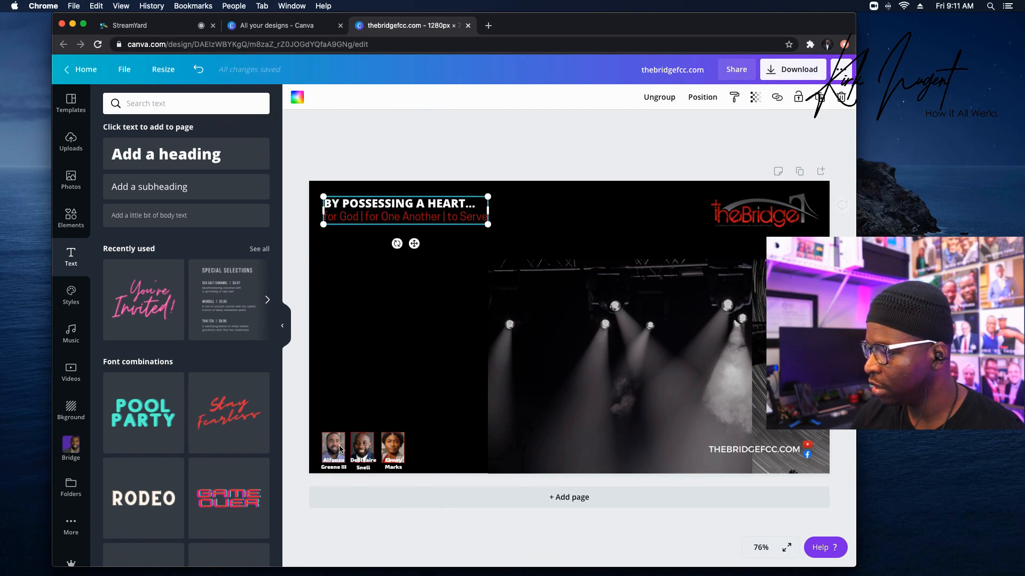
drag(293, 446, 418, 465)
click(751, 97)
Group the website address with its social icons and move the background photos back into place.
drag(705, 313, 462, 141)
drag(747, 408, 752, 411)
drag(842, 458, 775, 446)
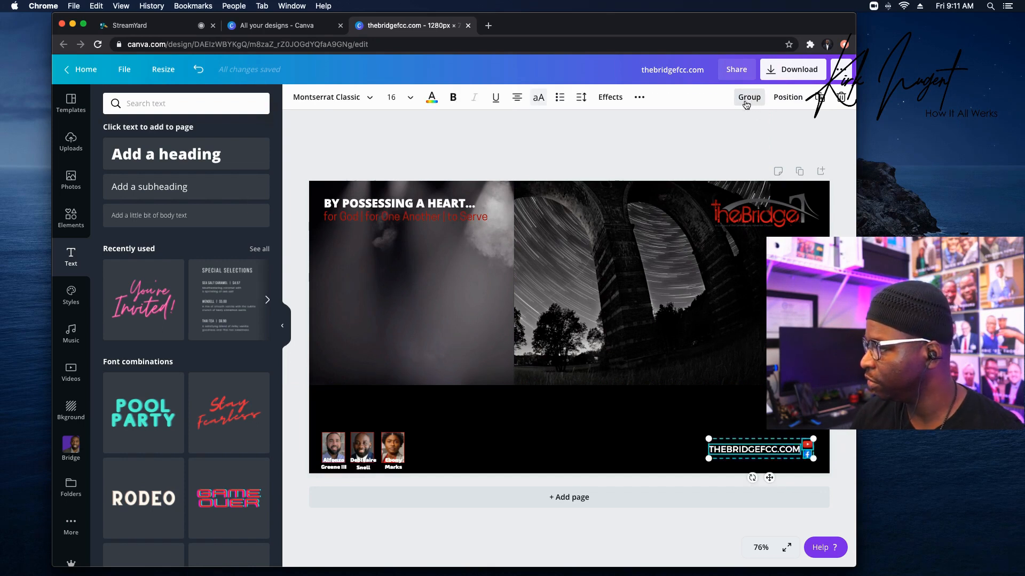
click(746, 105)
drag(601, 281, 655, 364)
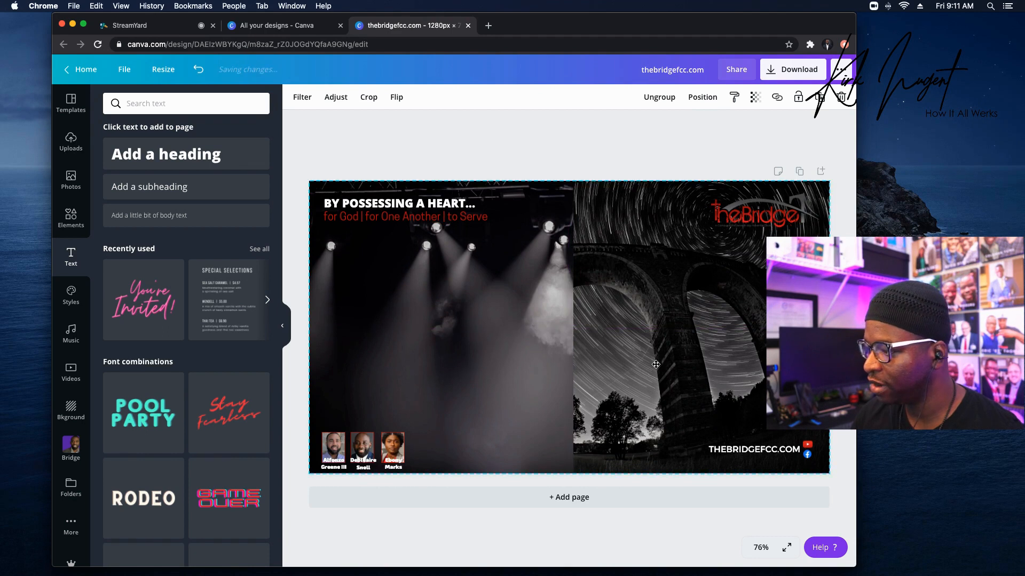
click(613, 153)
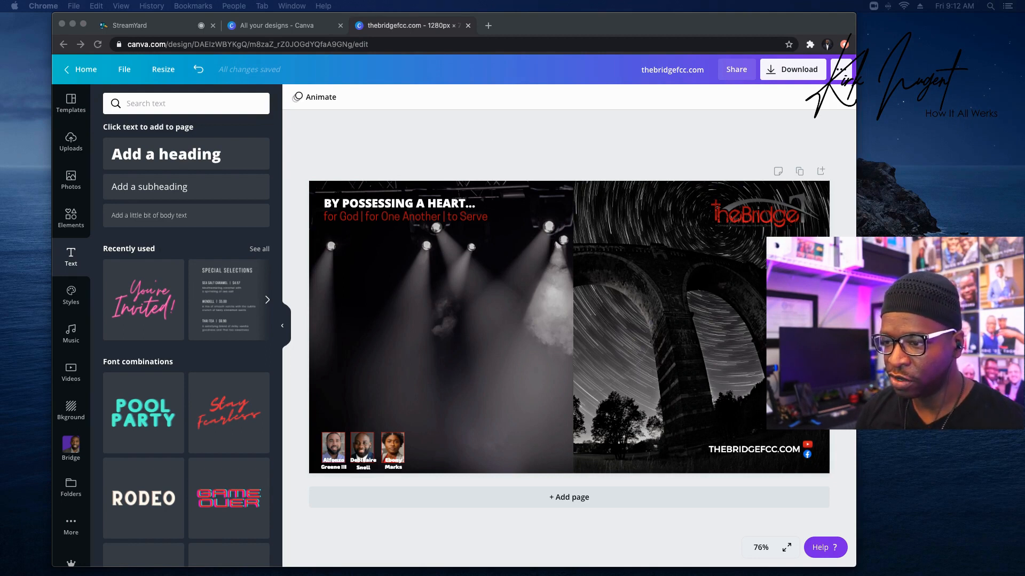
Paste the FOLLOW US ON INSTAGRAM text block and position it beside the portraits.
click(468, 352)
key(super+v)
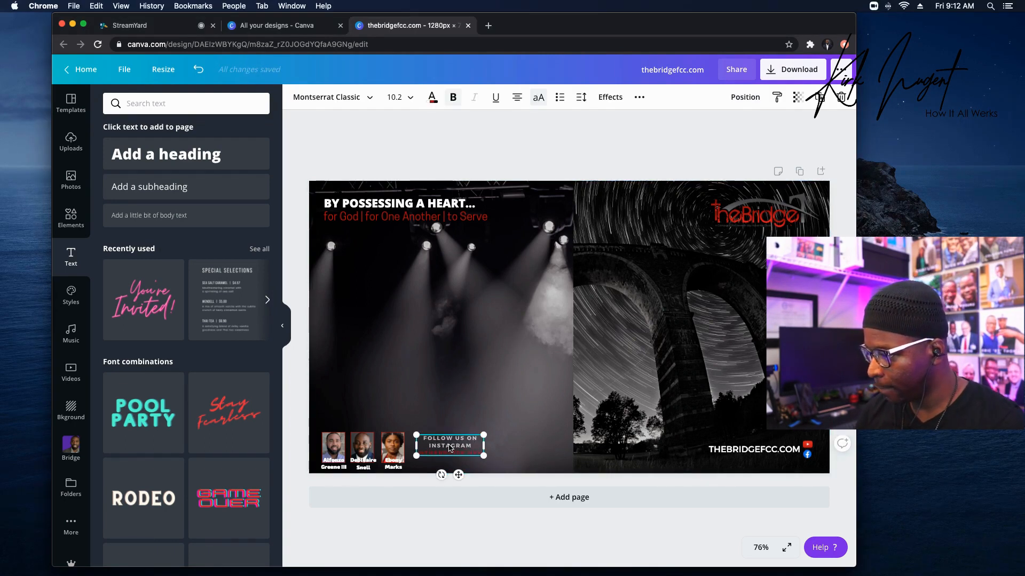
drag(449, 451, 445, 450)
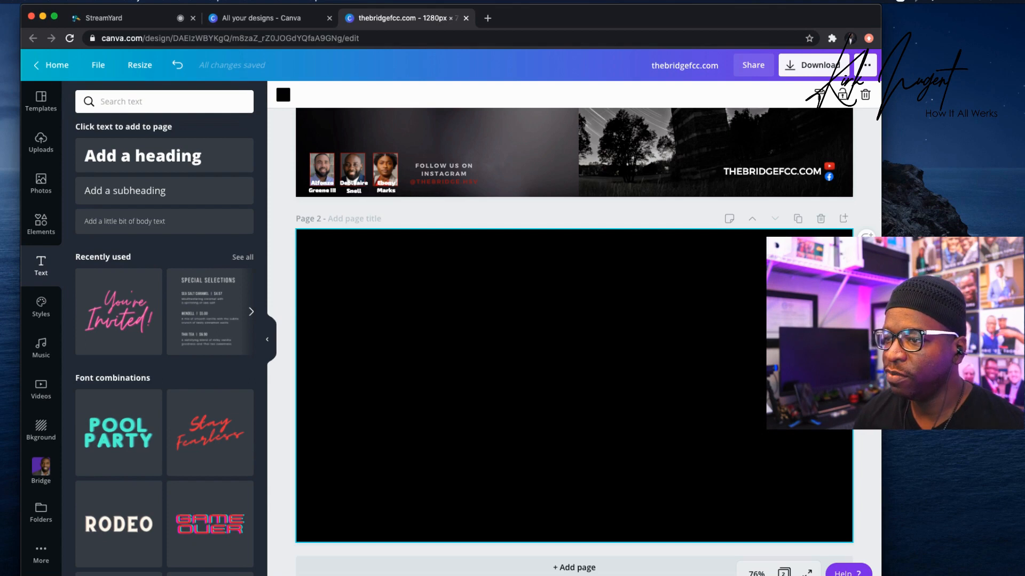
Add a square shape to page 2 and colour it white.
click(41, 225)
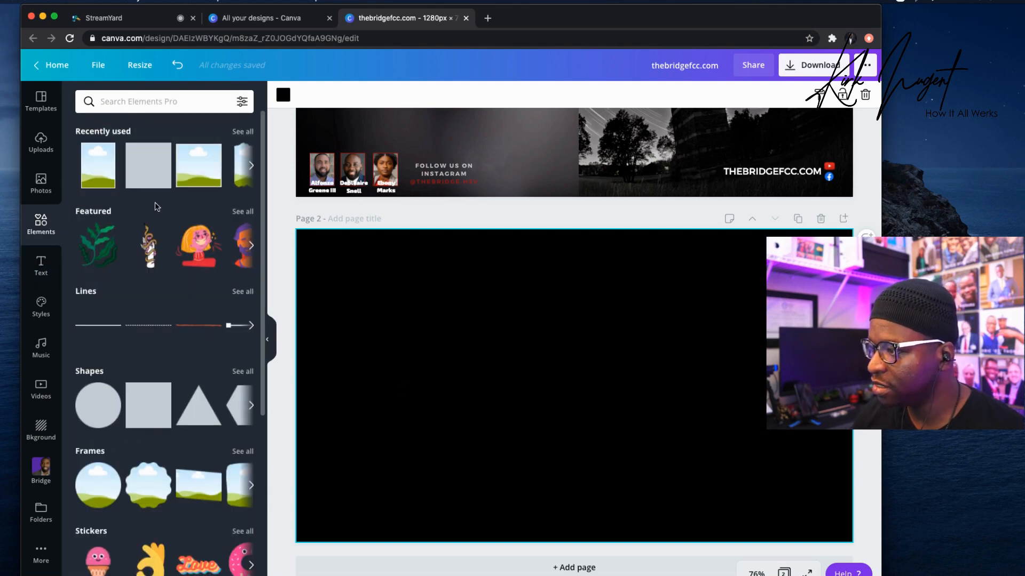
click(144, 170)
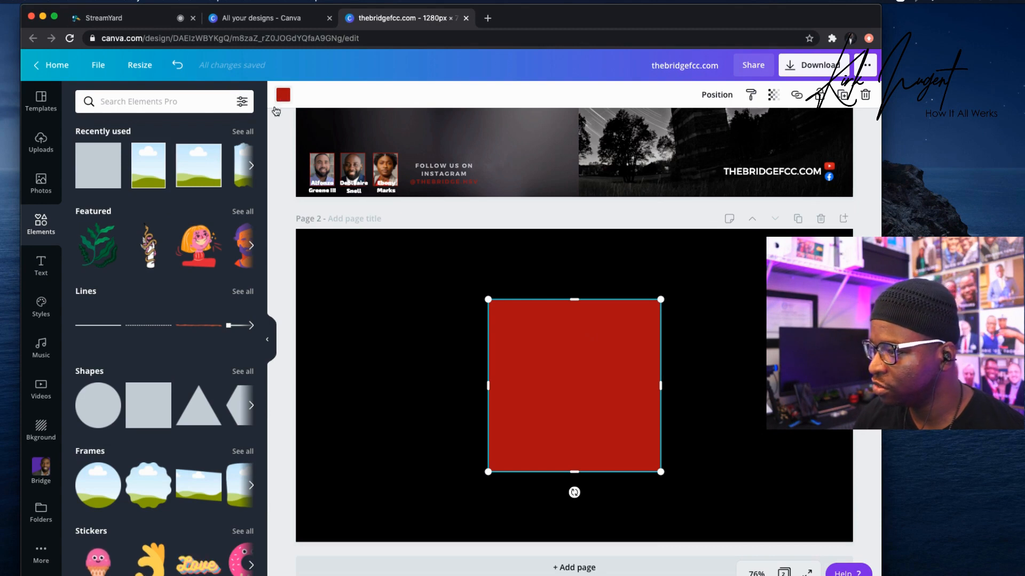
click(283, 94)
click(153, 208)
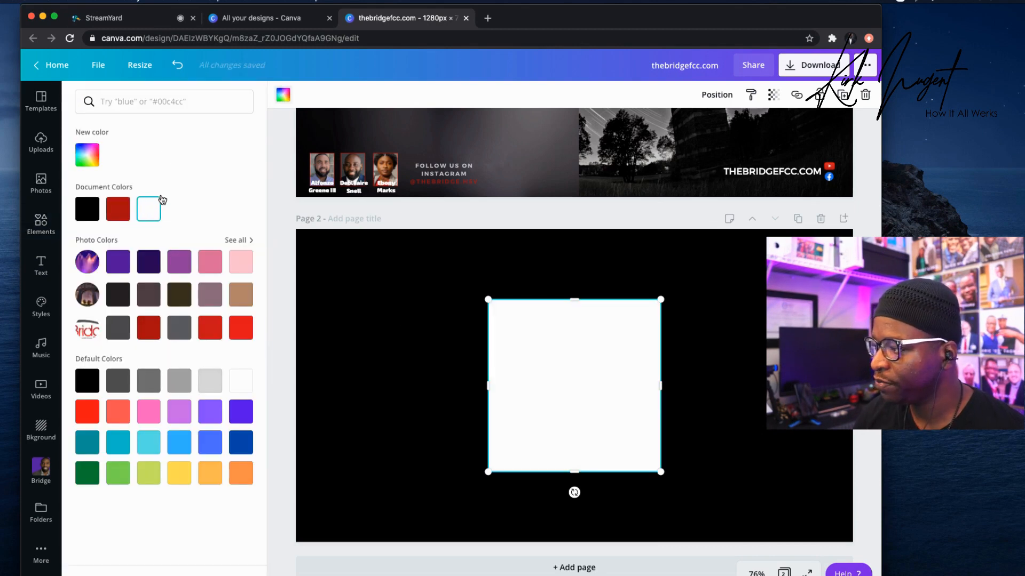
Squash the white square into a thin, narrow bar at page 2's bottom-left.
drag(571, 331, 411, 503)
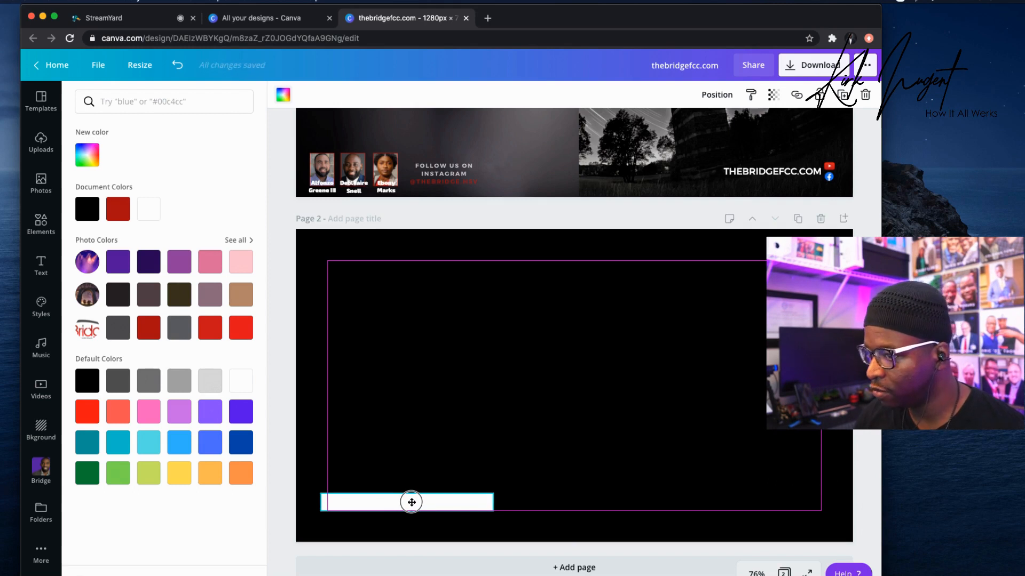
drag(410, 502, 410, 502)
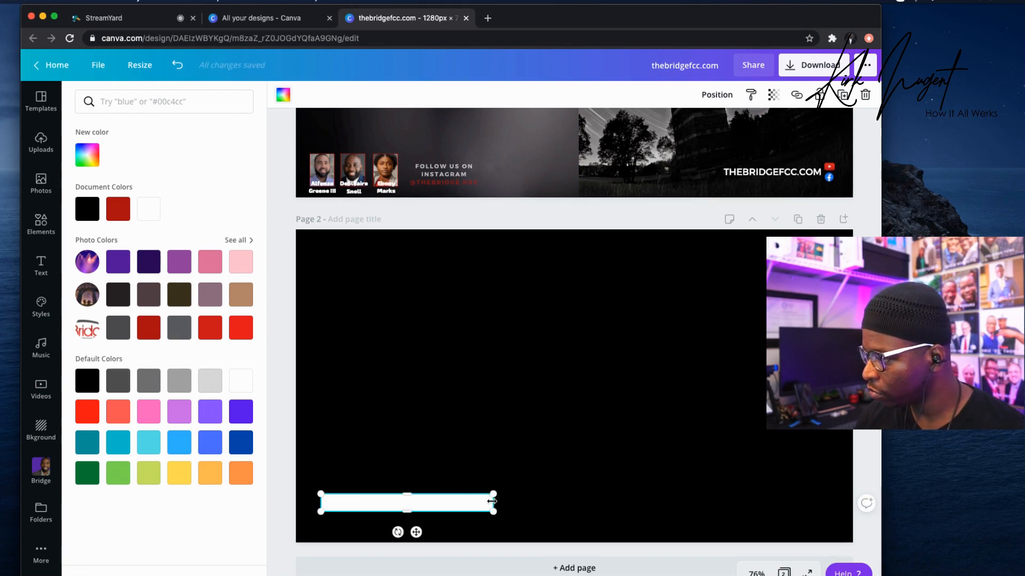
drag(479, 503, 465, 504)
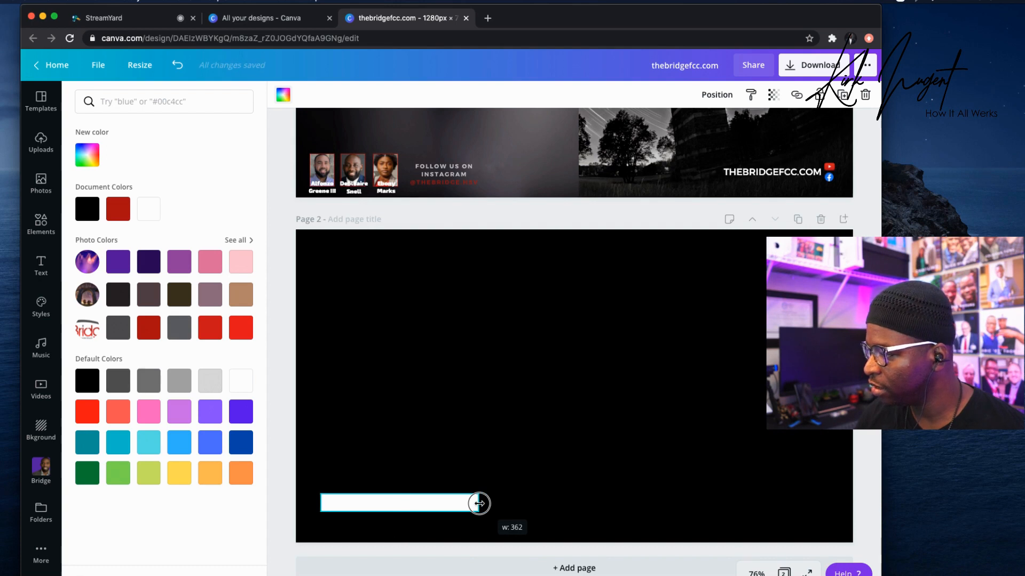
click(430, 437)
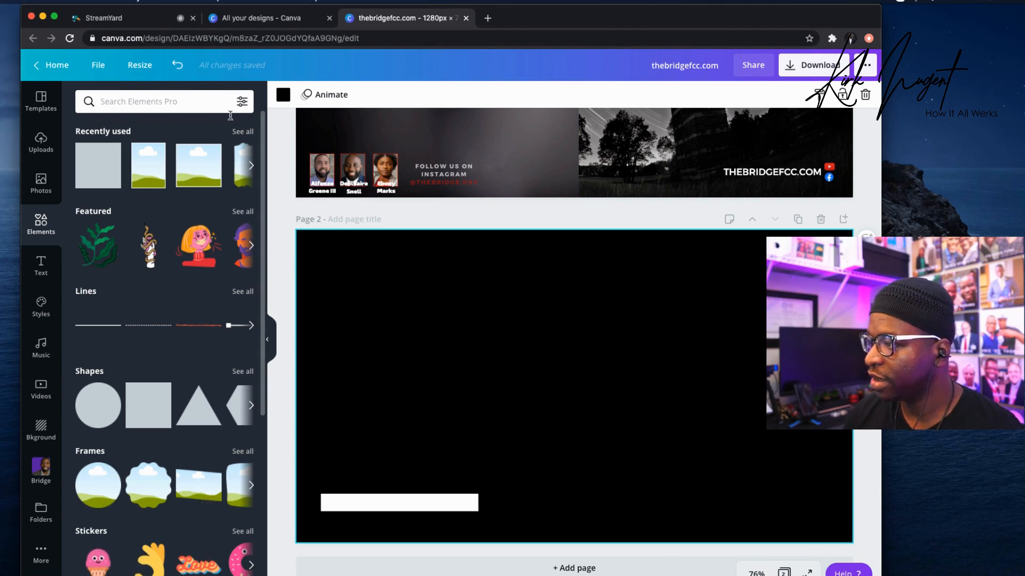
click(242, 452)
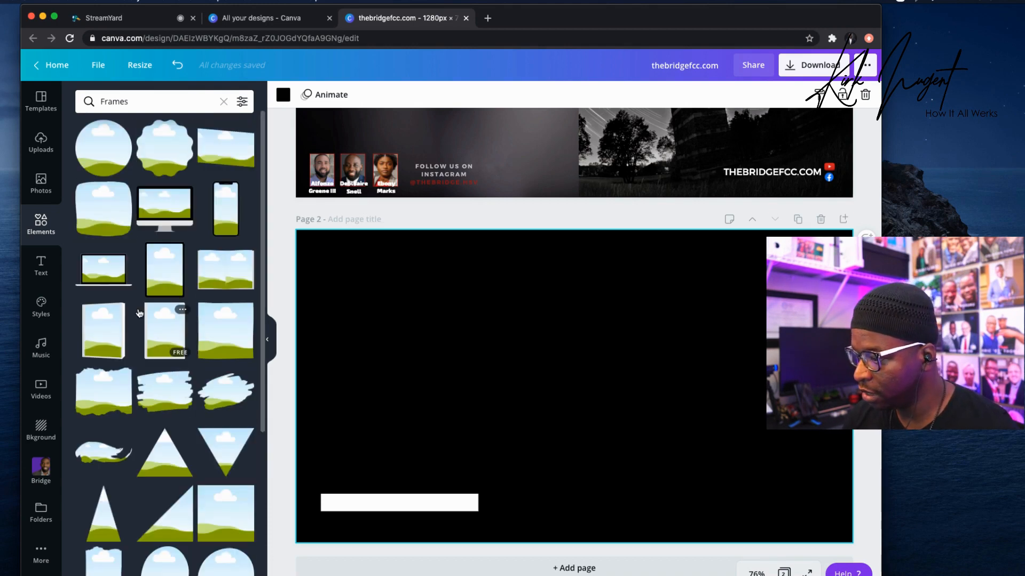
Add the circle photo frame from the Frames list to the middle of page 2.
scroll(146, 286, down, 4)
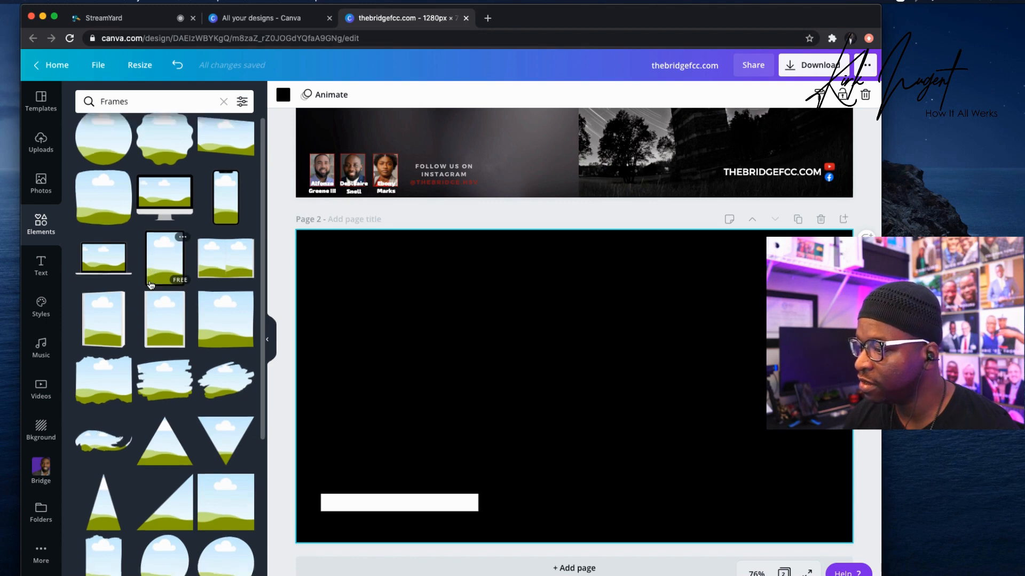
scroll(149, 284, down, 10)
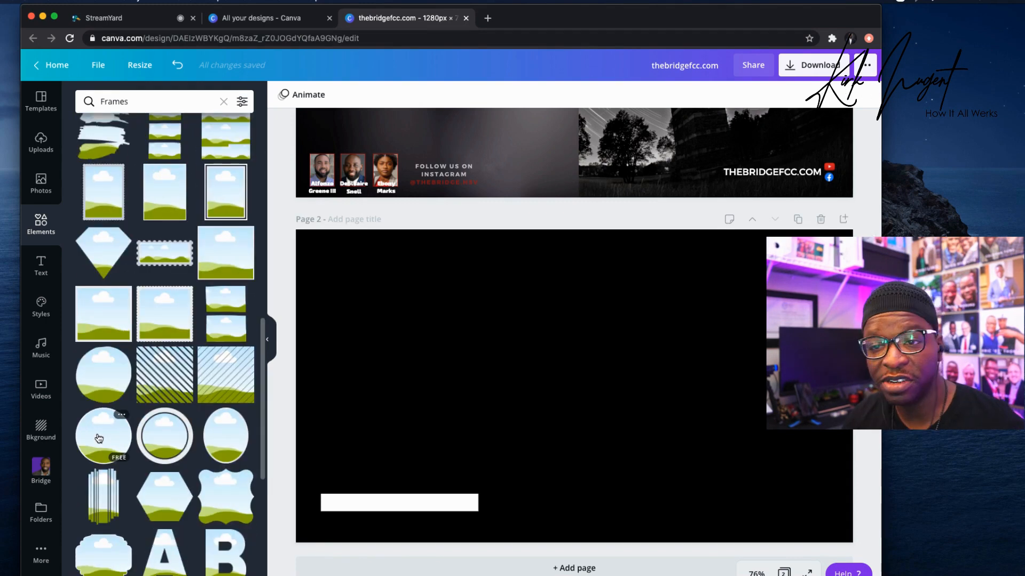
click(99, 438)
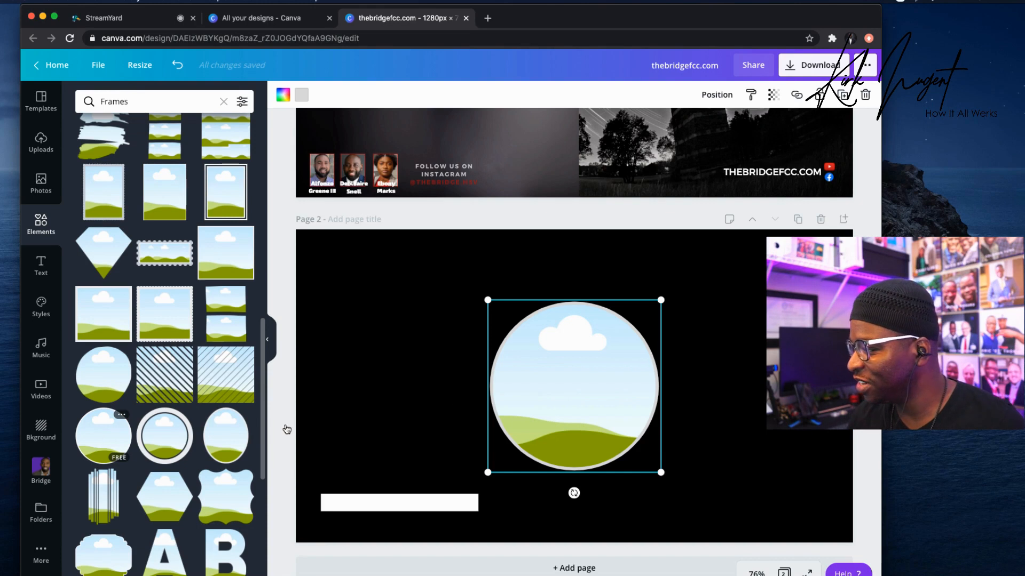
Give the circle frame a dark red border.
click(301, 96)
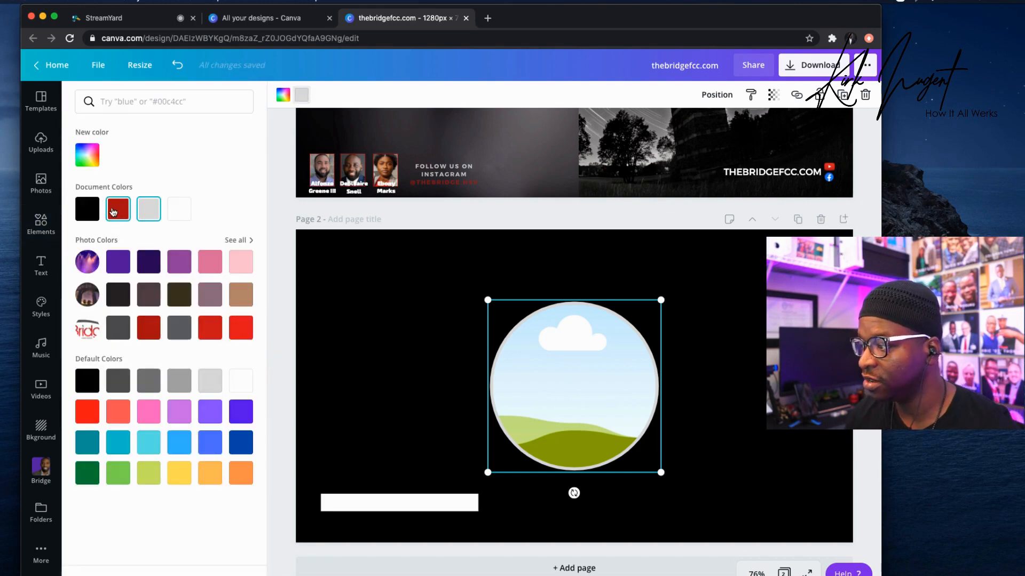
click(113, 212)
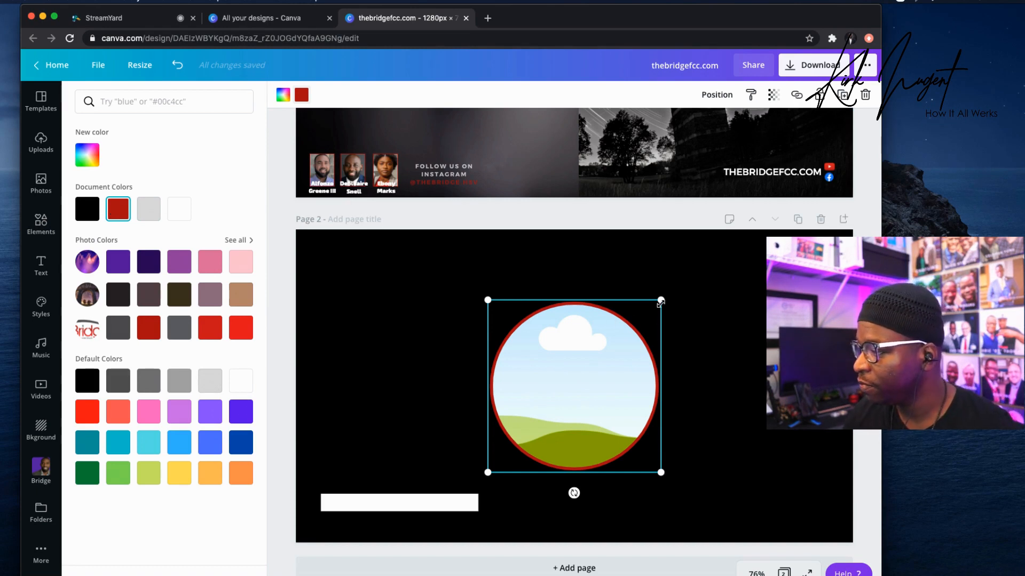
click(586, 329)
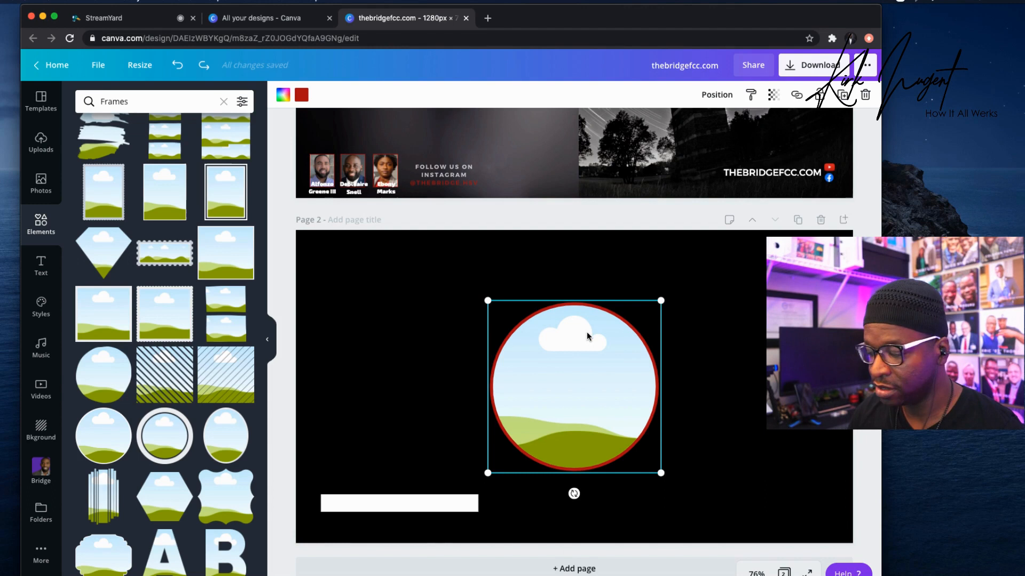
Duplicate the circle frame, shrink the copy, and place it on the white bar's right end.
key(super+d)
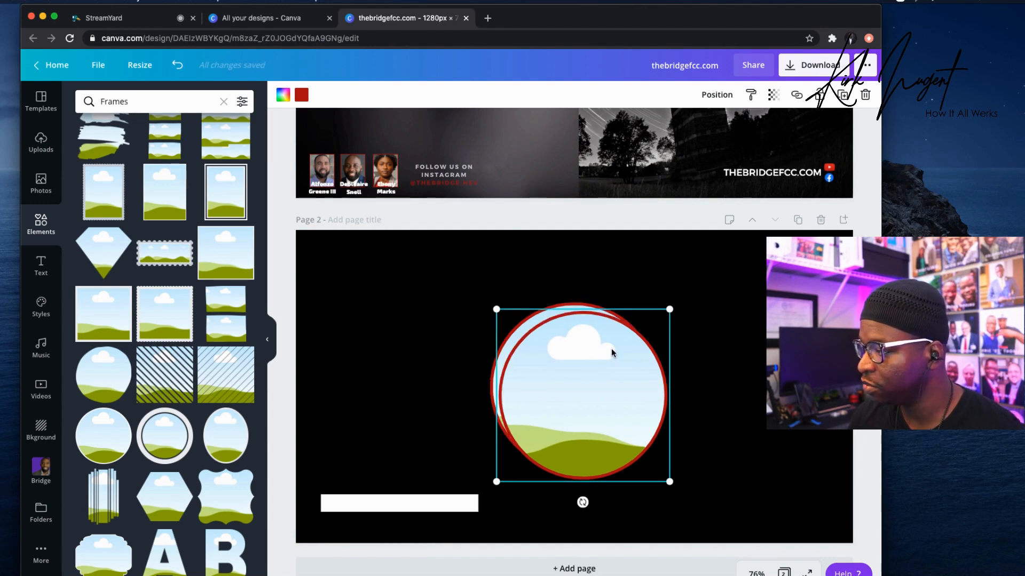
drag(612, 386, 564, 435)
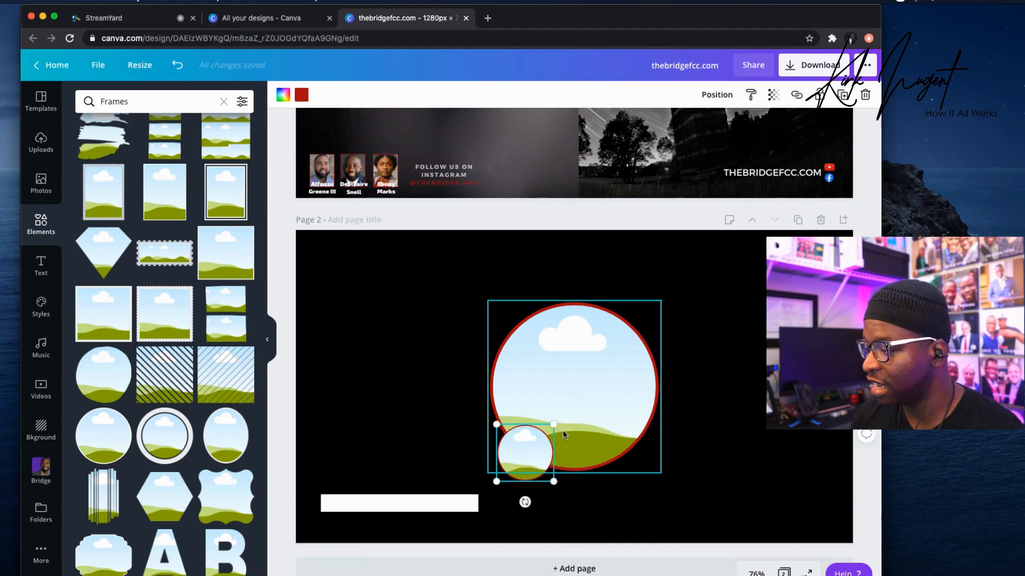
drag(496, 478, 475, 507)
click(316, 469)
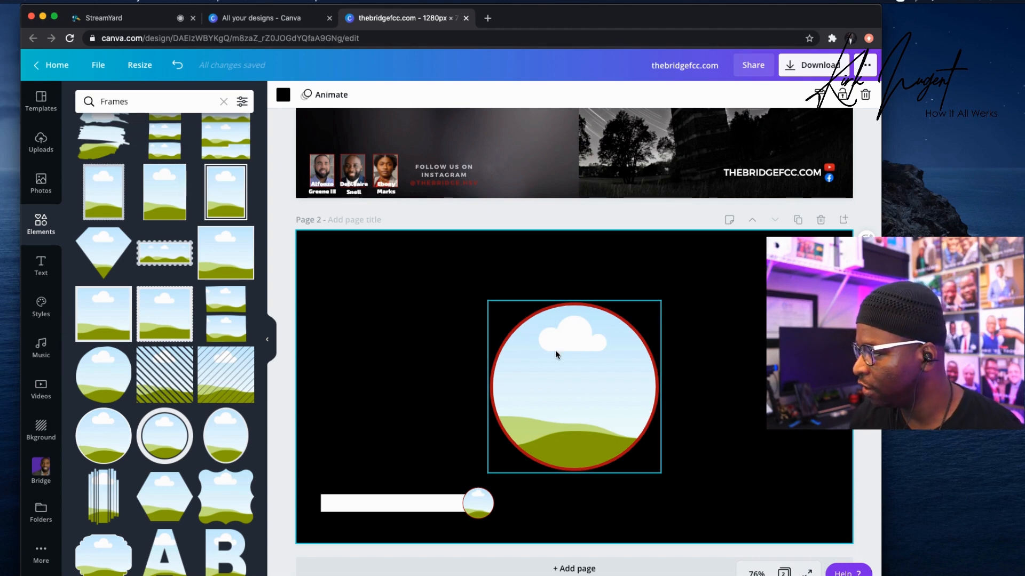
Move the large circle frame to the bar's left end and shrink it.
drag(566, 380, 439, 386)
drag(533, 308, 328, 503)
click(438, 436)
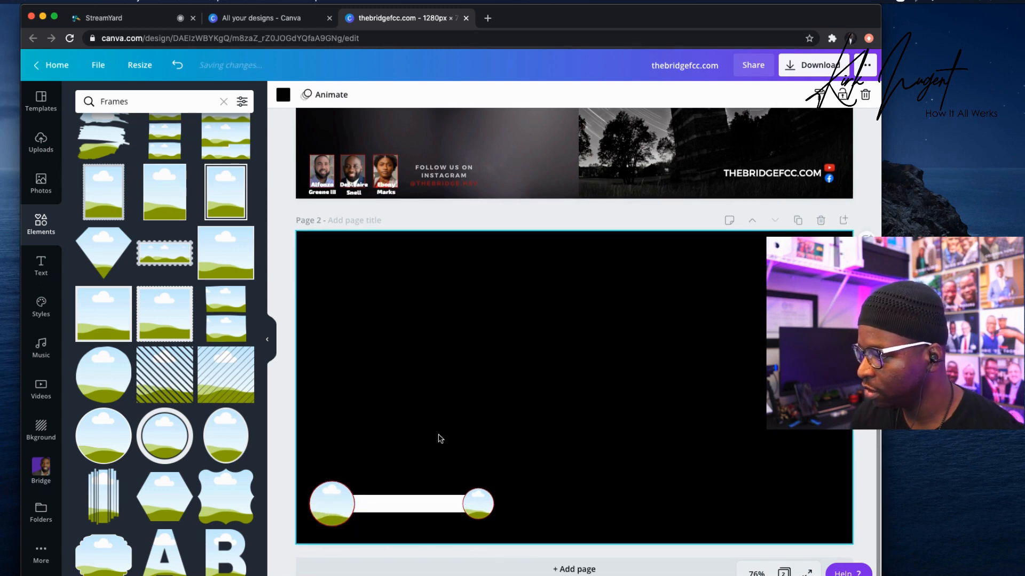
Make the white bar slightly taller.
click(435, 508)
drag(398, 496, 401, 489)
click(512, 427)
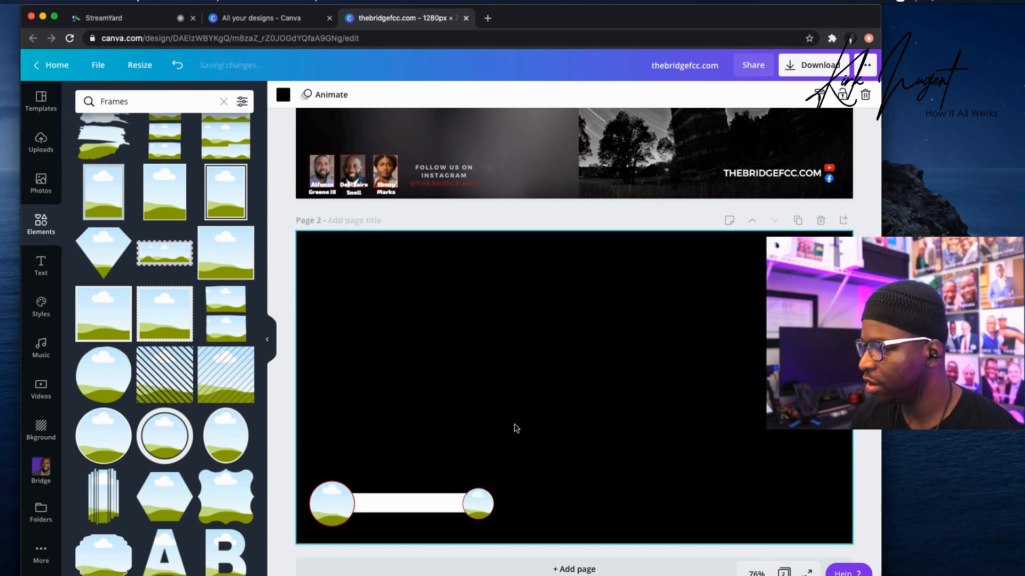
Resize both end circles to 91 × 91 px and line them up.
click(331, 499)
drag(308, 529, 312, 524)
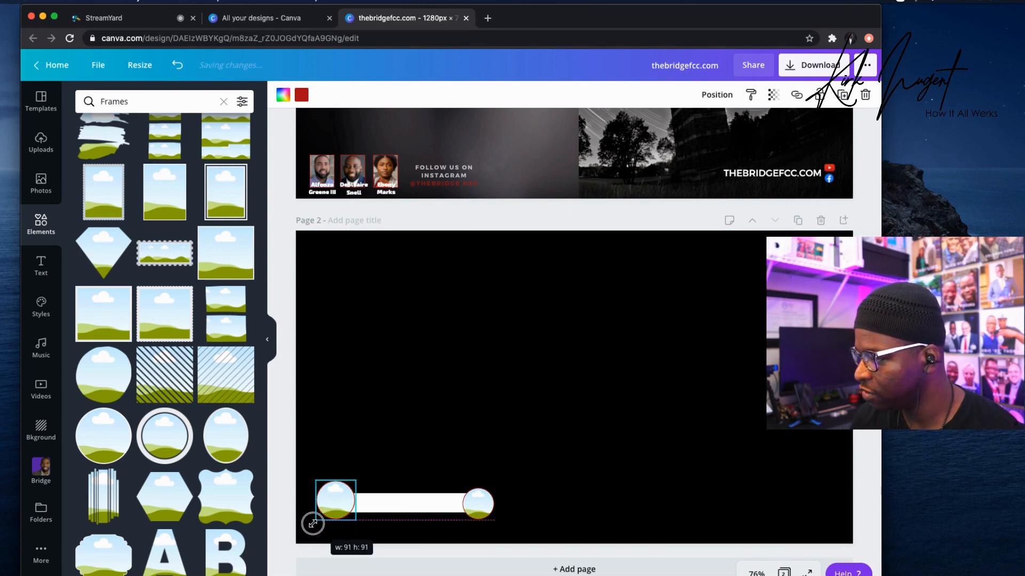
click(473, 505)
mouse_move(491, 489)
mouse_down()
mouse_move(475, 503)
mouse_move(489, 494)
mouse_up()
key(Up)
key(Up)
key(Up)
key(Up)
key(Up)
key(Up)
key(Up)
key(Up)
key(Up)
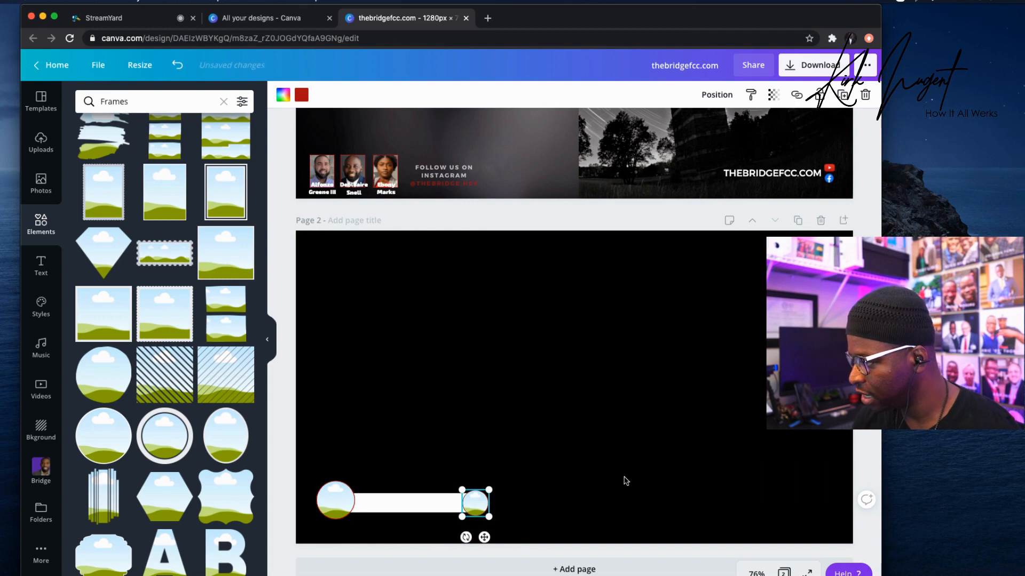
click(567, 489)
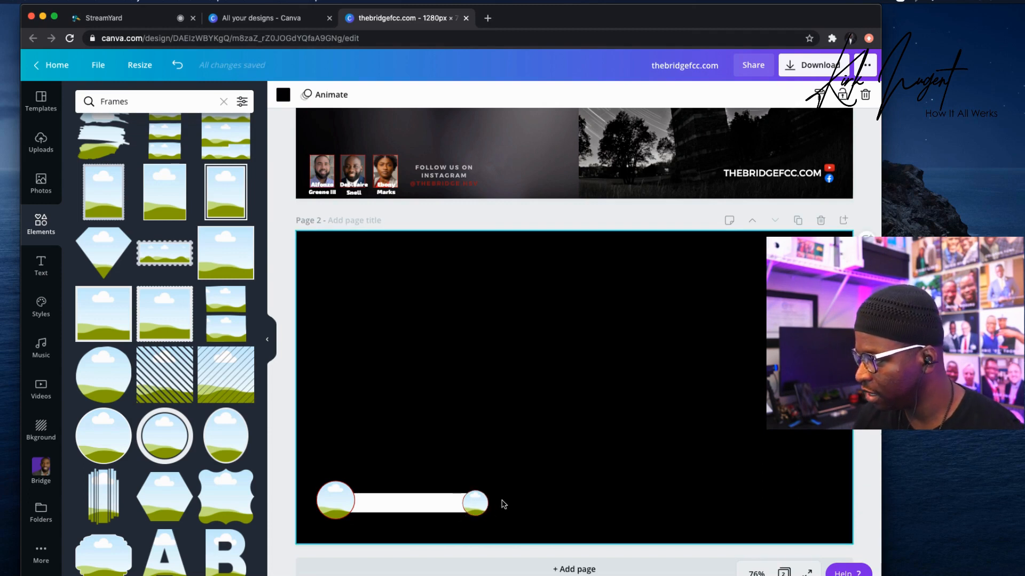
click(479, 510)
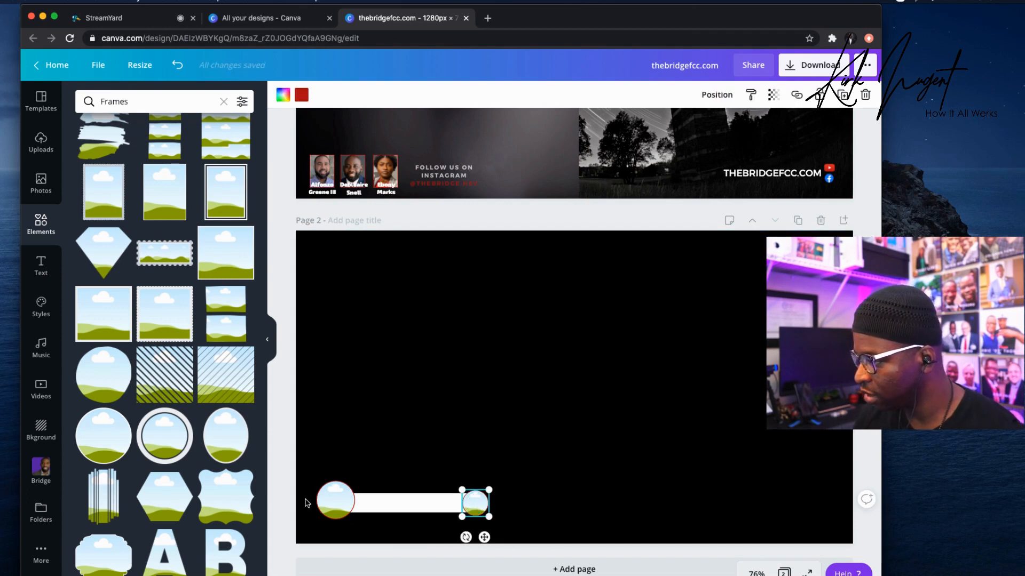
drag(327, 502, 328, 503)
click(388, 464)
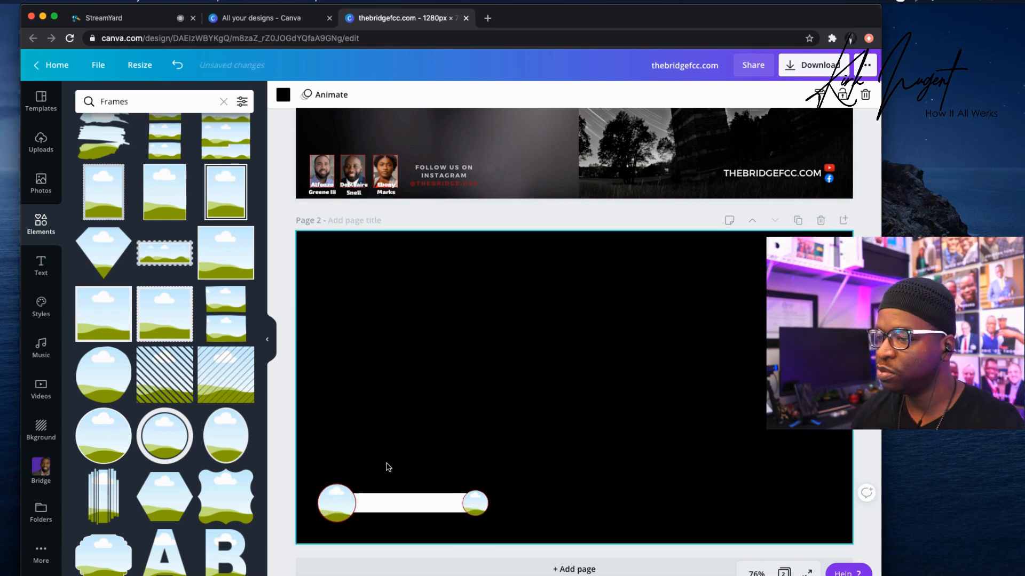
click(42, 101)
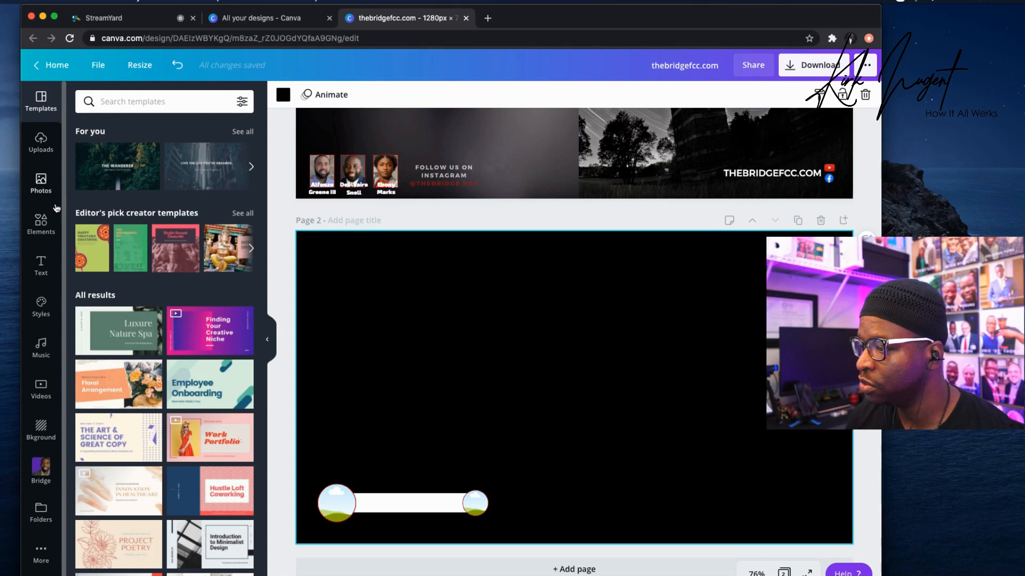
Fill the right circle with the Bridge logo and the left with the man's portrait, adjusting its crop.
click(41, 480)
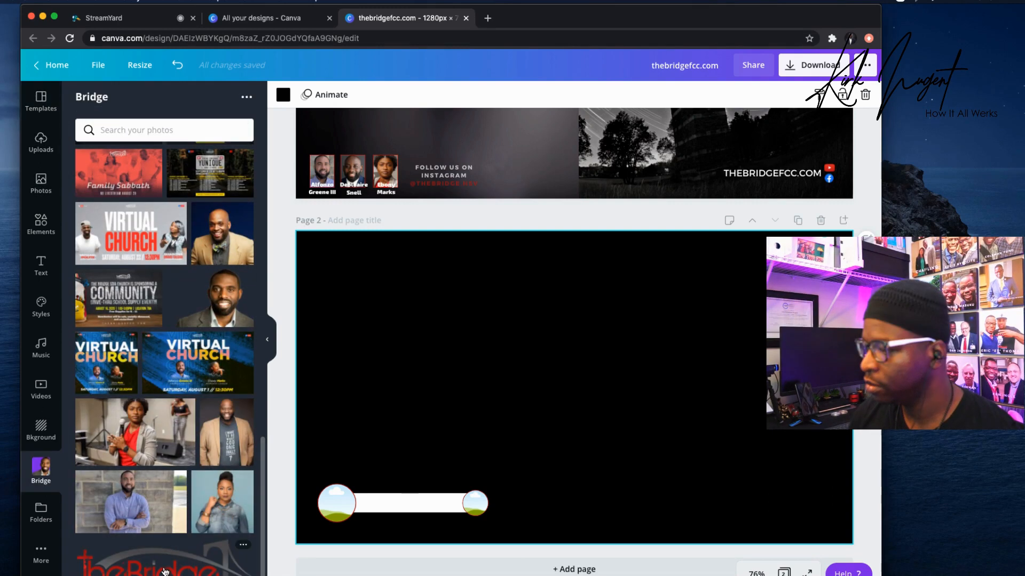
drag(225, 553, 484, 507)
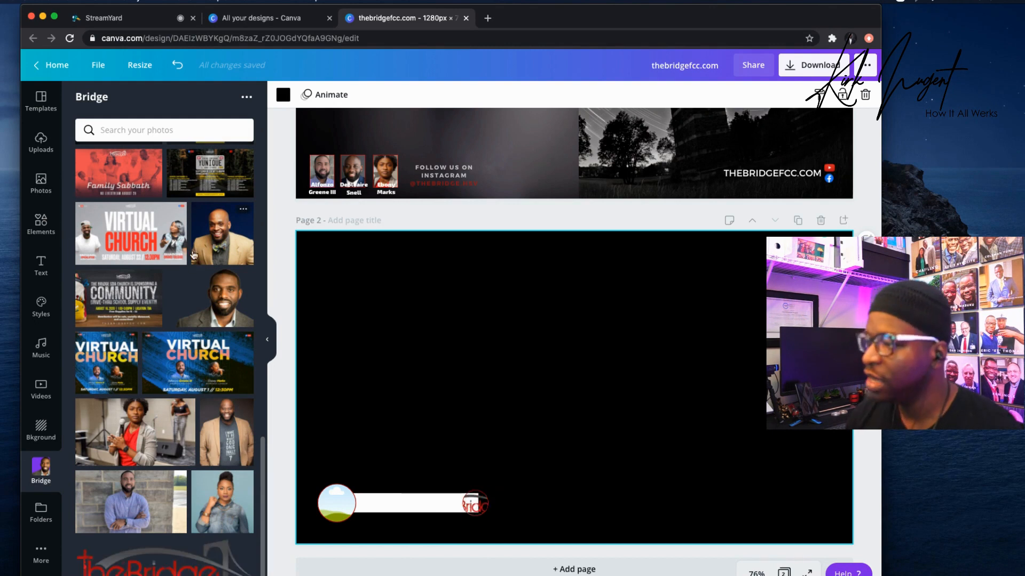
scroll(188, 249, up, 10)
scroll(181, 244, up, 3)
drag(94, 179, 337, 505)
double_click(342, 503)
drag(336, 510, 335, 517)
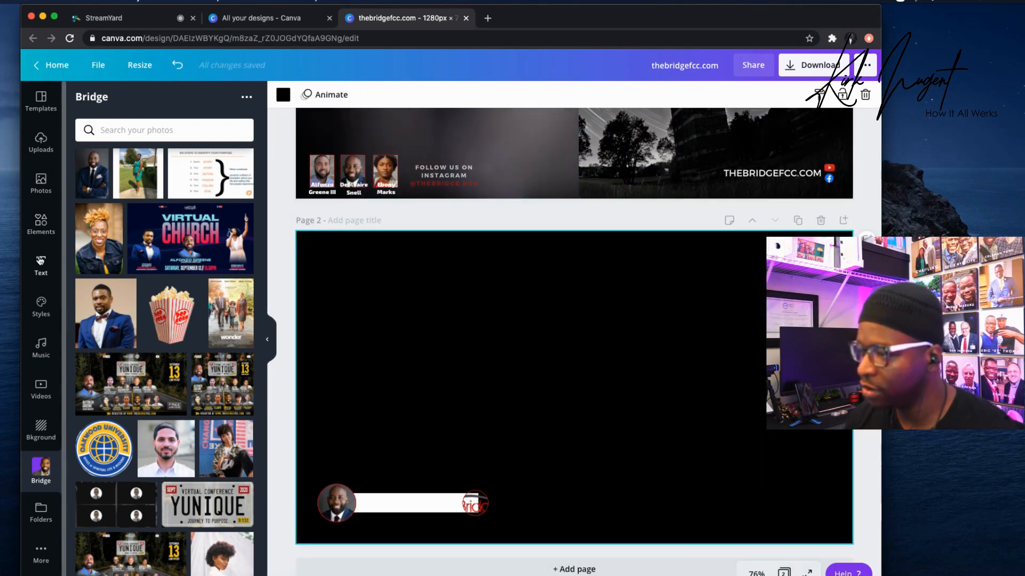
click(40, 260)
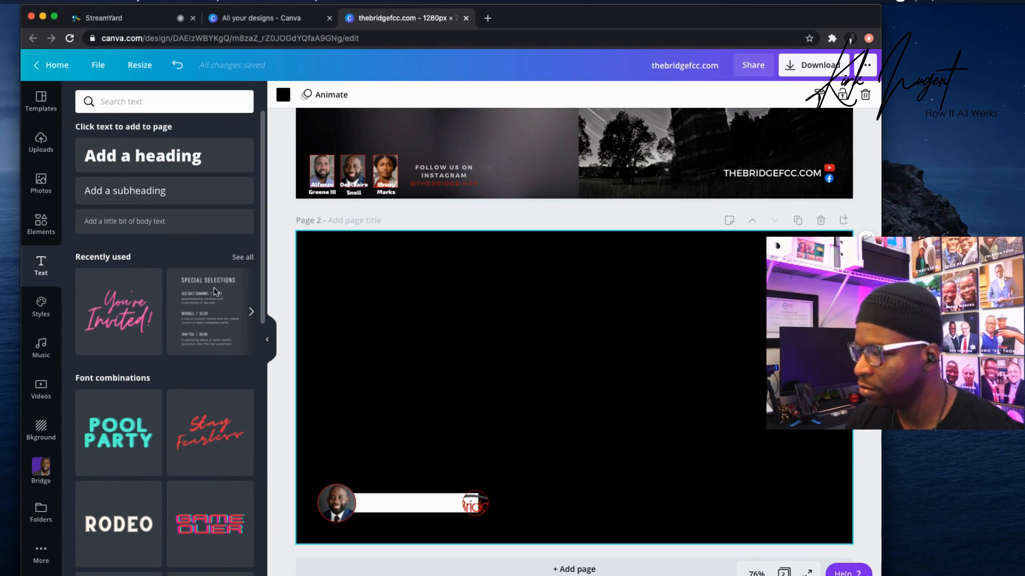
Add a circle shape to page 2 and colour it black.
click(45, 231)
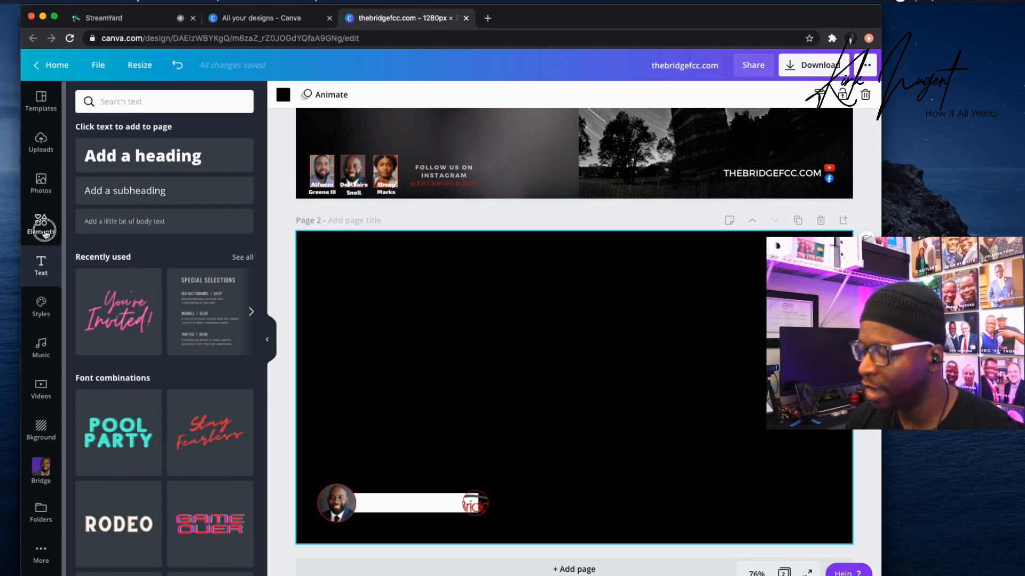
scroll(163, 291, down, 5)
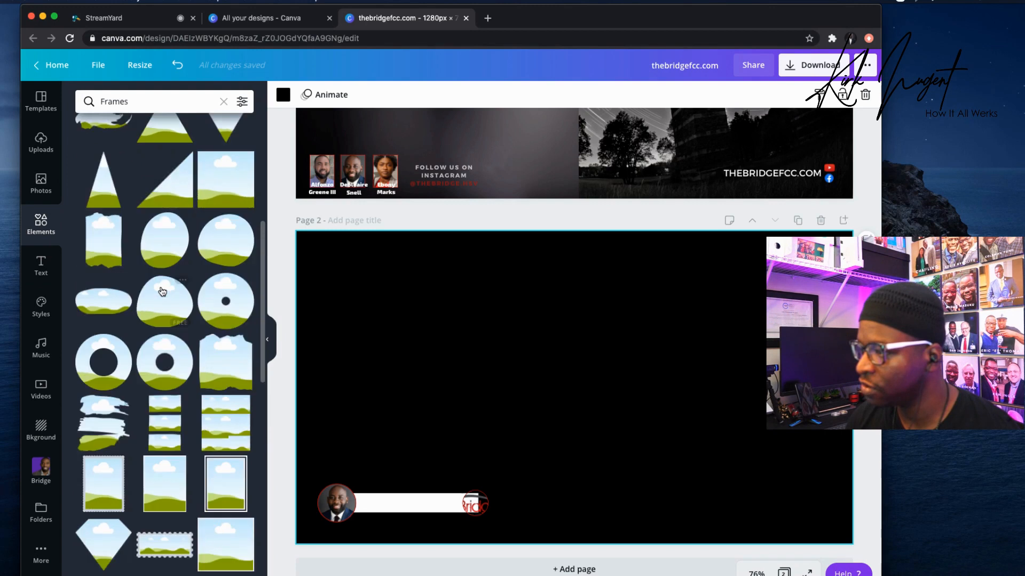
scroll(163, 291, up, 4)
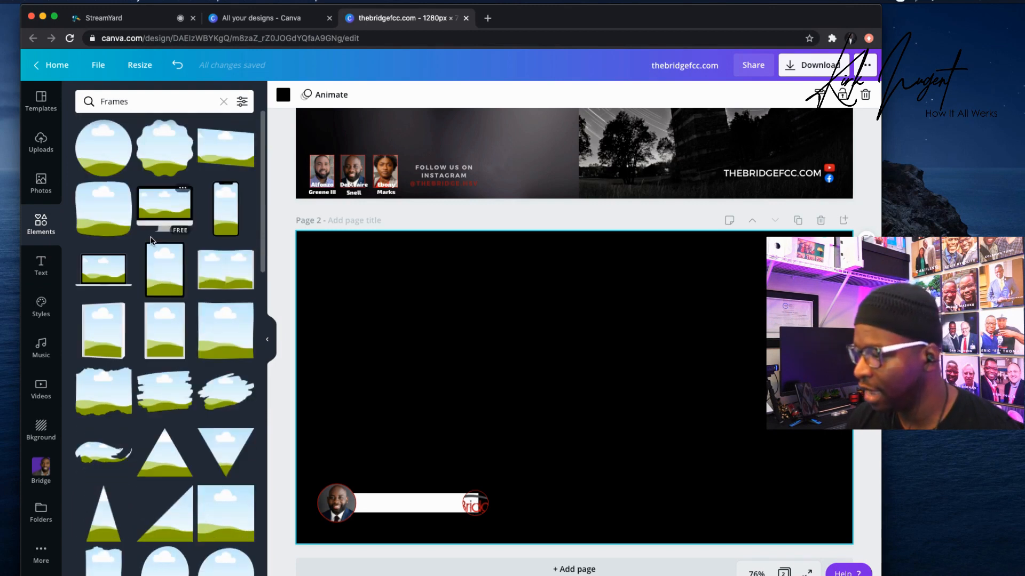
scroll(155, 241, down, 1)
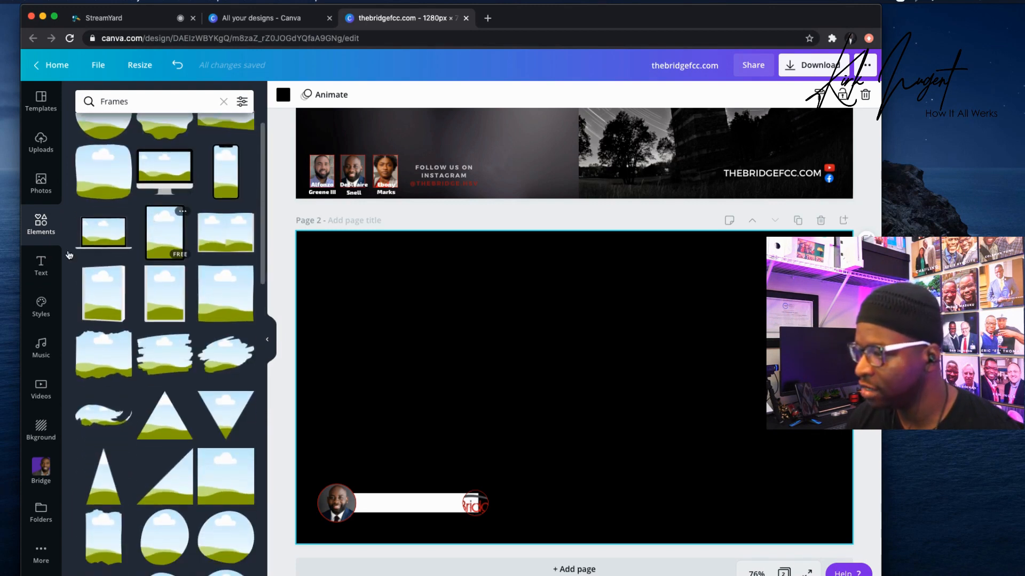
click(223, 102)
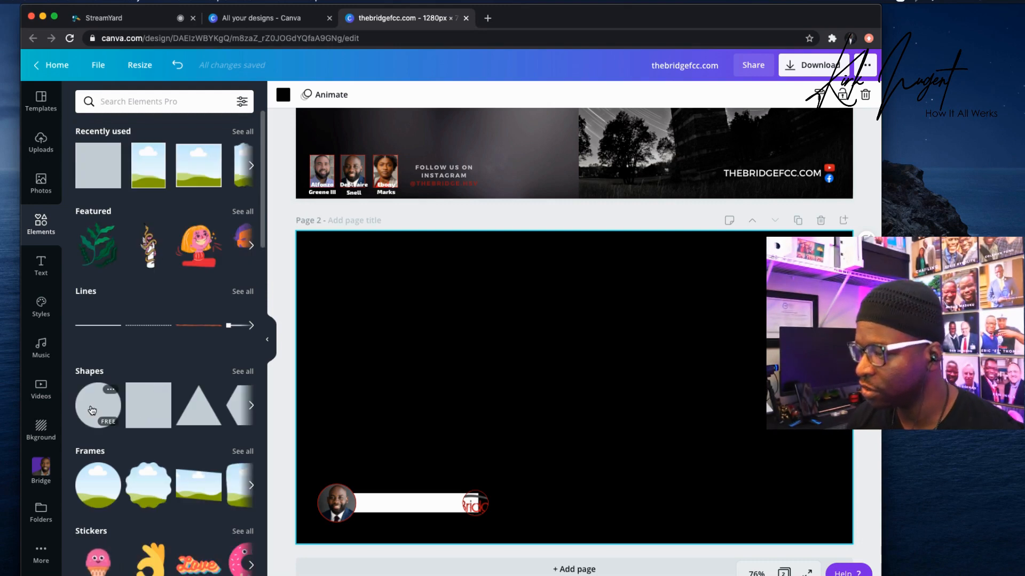
click(91, 410)
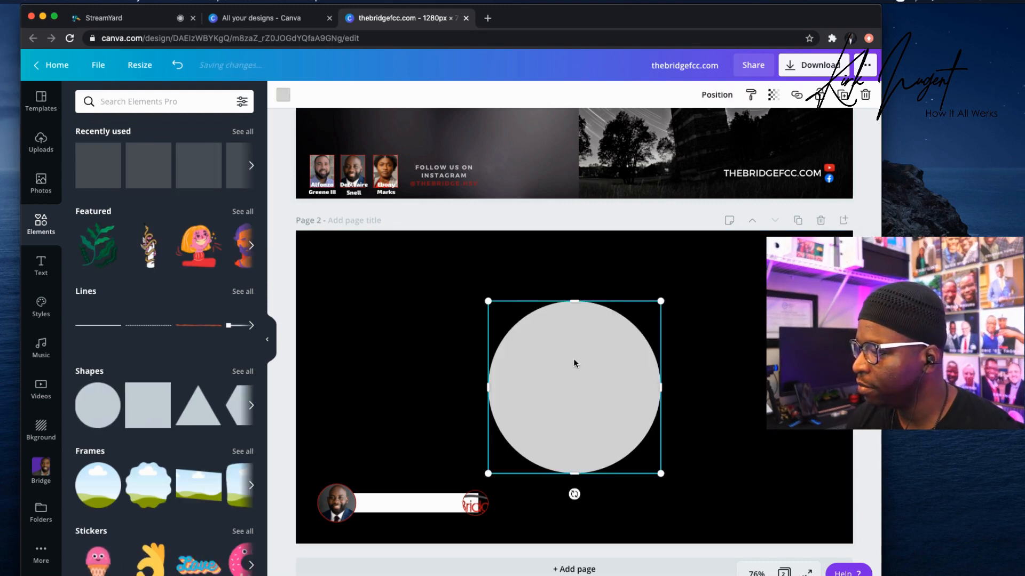
click(284, 96)
click(87, 209)
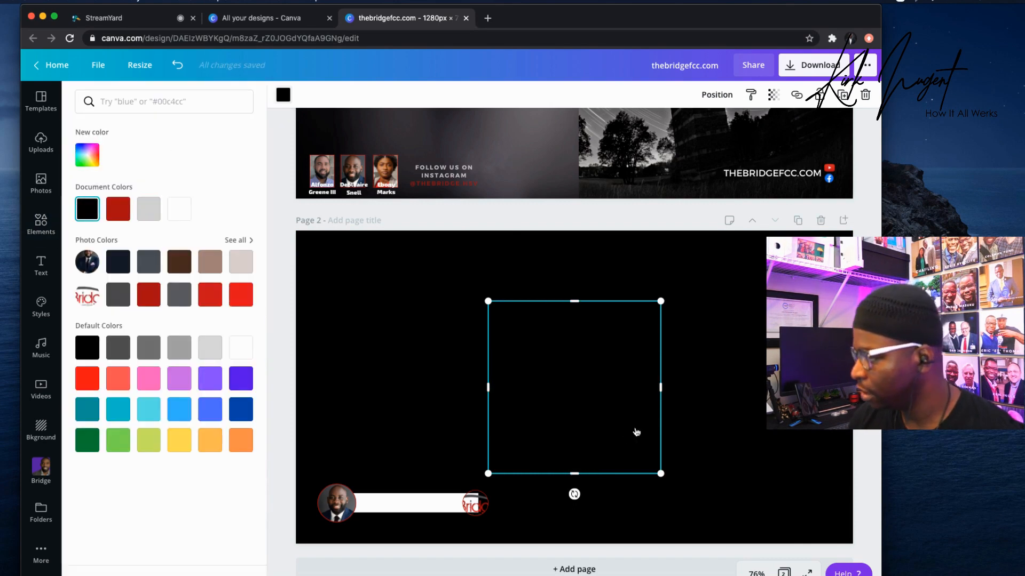
Change page 2's background to grey.
click(41, 224)
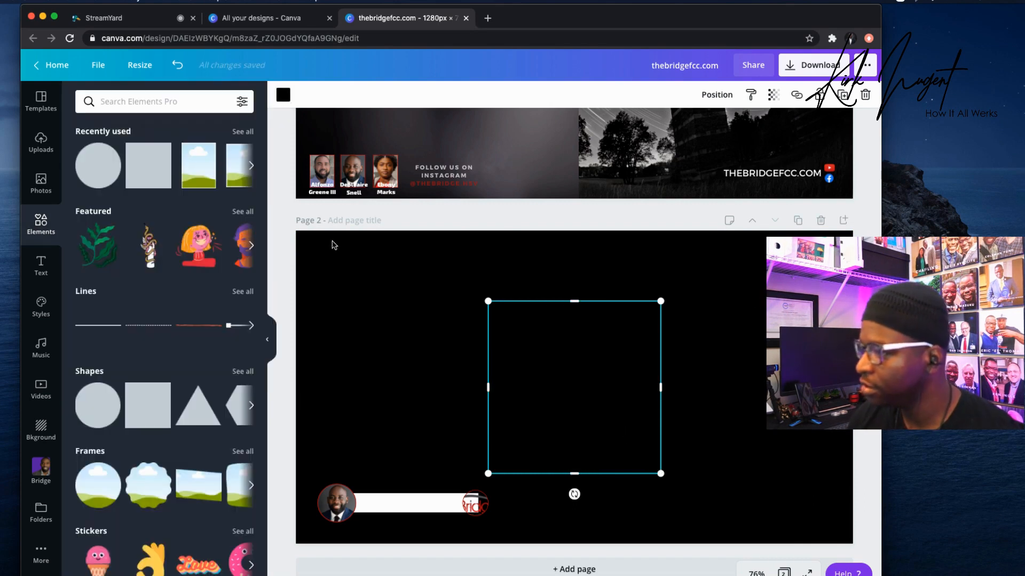
click(278, 97)
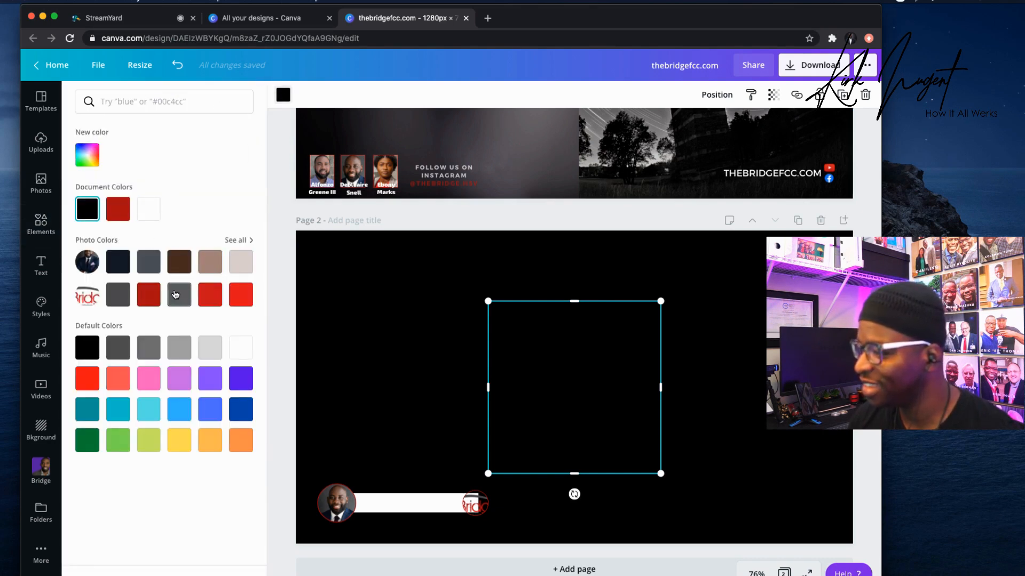
click(178, 294)
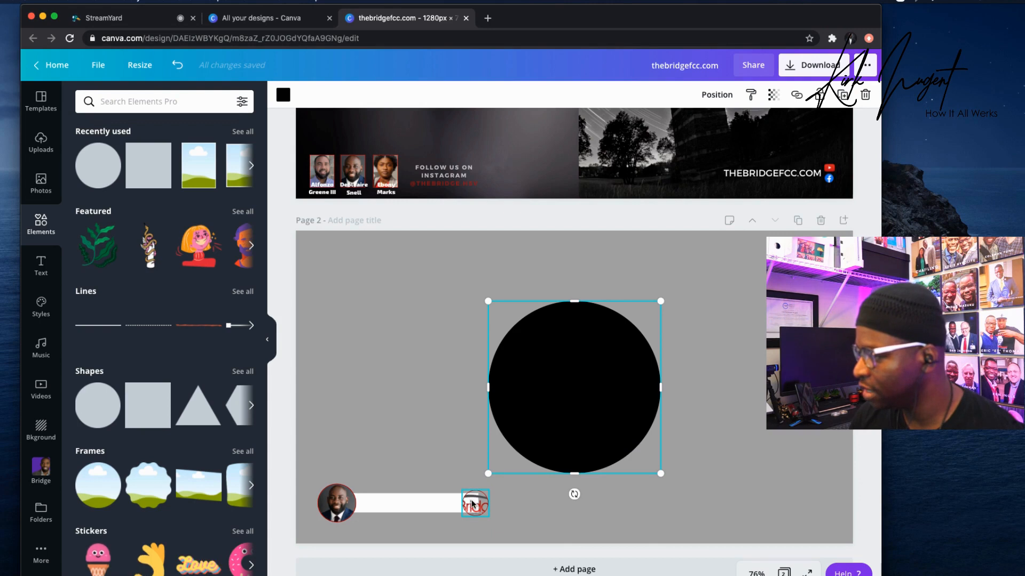
Shrink the black circle to 210×210, set the logo over it, and place both at the bar's right end.
drag(660, 301, 518, 449)
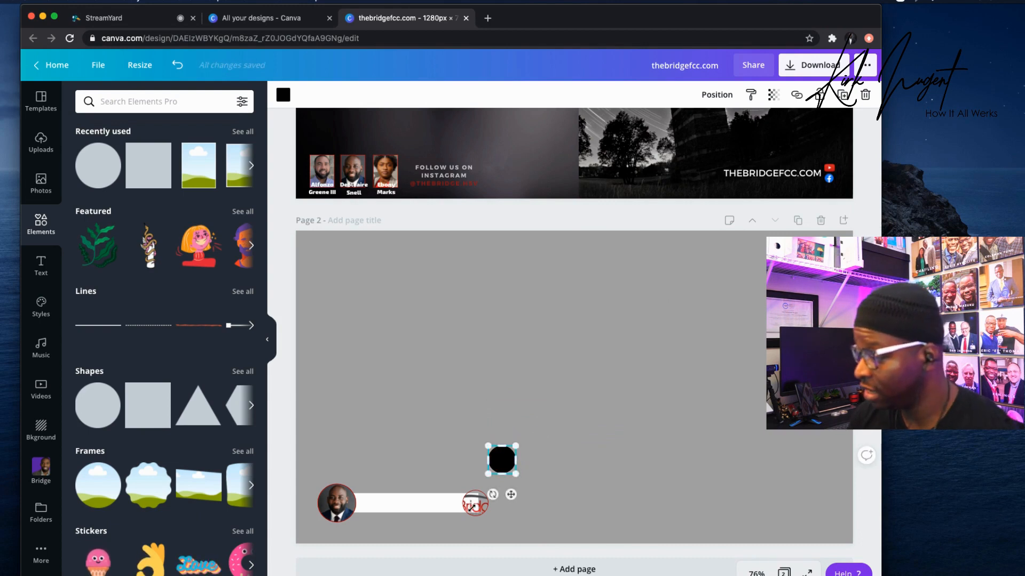
drag(473, 509, 502, 463)
right_click(501, 464)
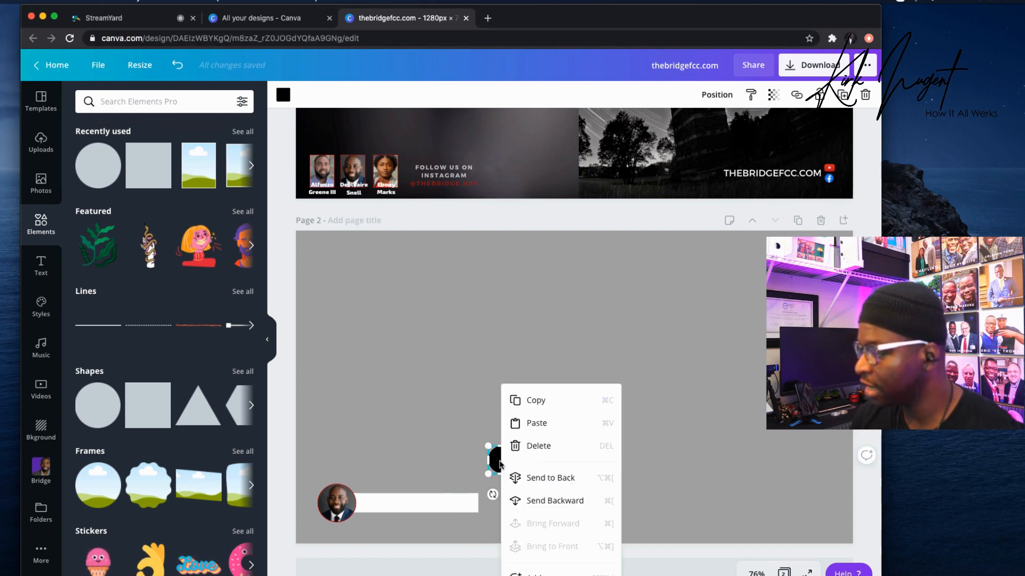
click(554, 501)
click(560, 468)
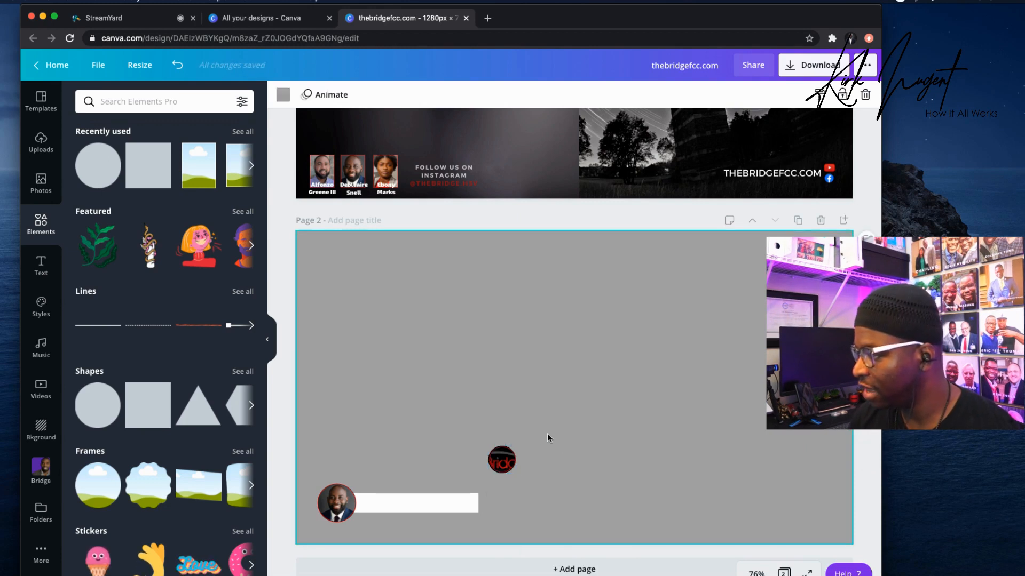
drag(470, 436, 478, 504)
click(506, 453)
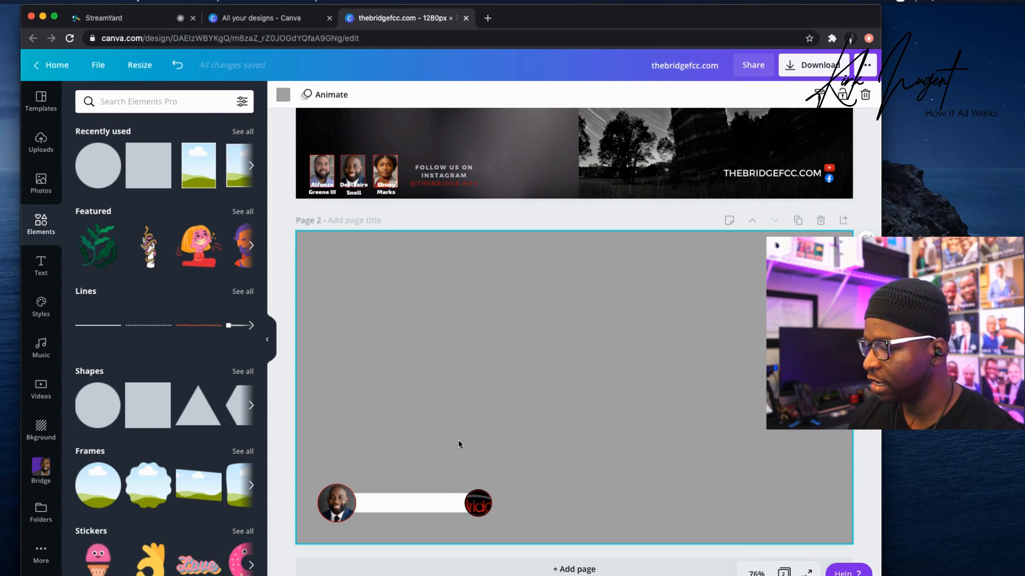
Restore the speaker's name text with undo/redo and shrink it to fit on the white bar.
key(super+Tab)
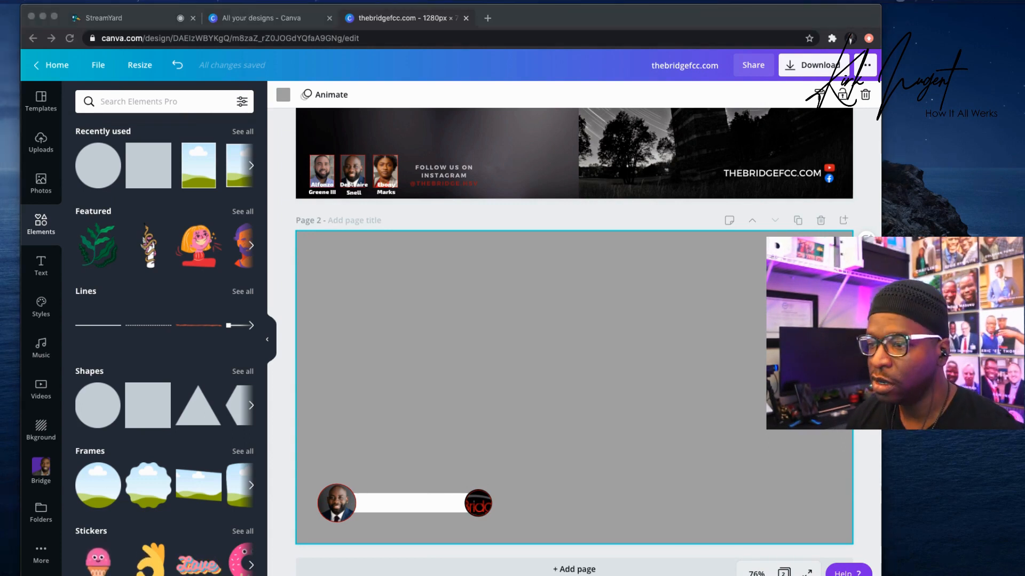
click(411, 499)
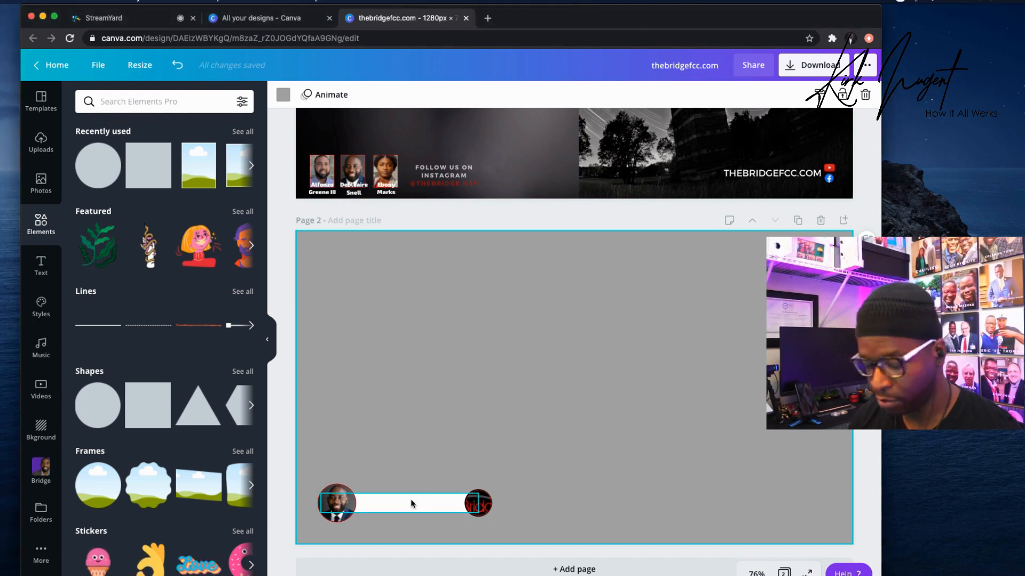
key(super+z)
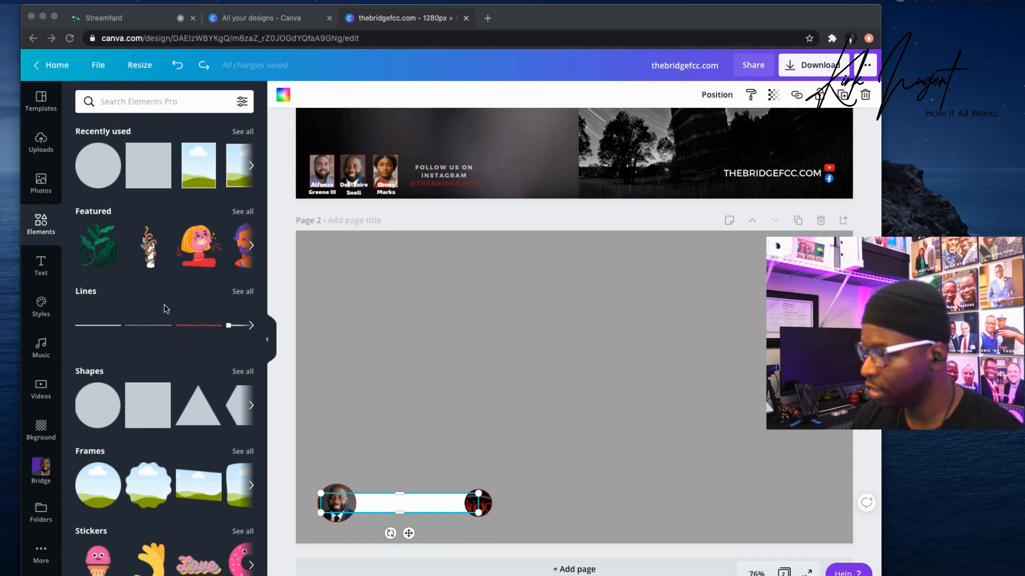
click(405, 370)
key(super+shift+z)
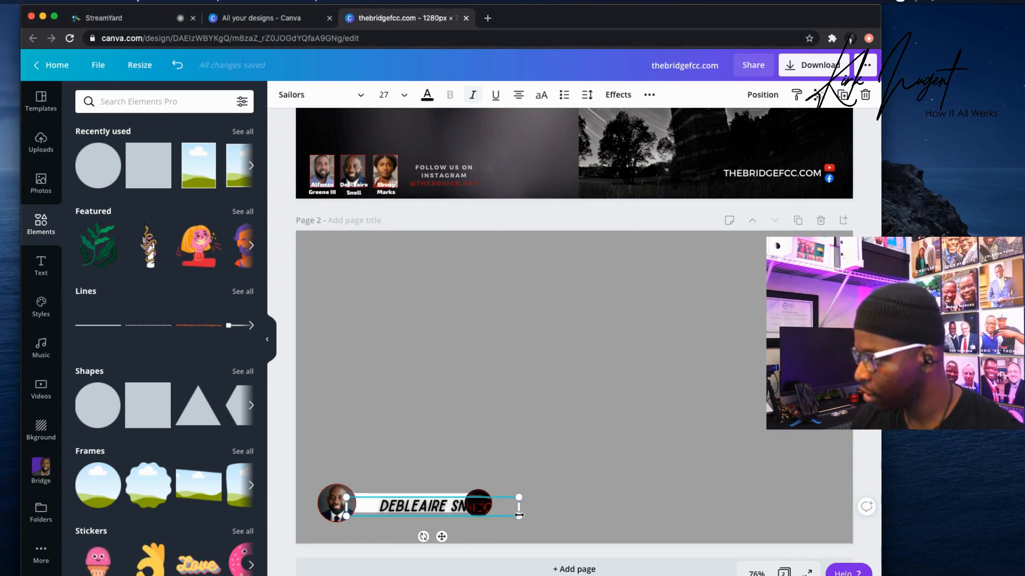
drag(512, 513, 468, 504)
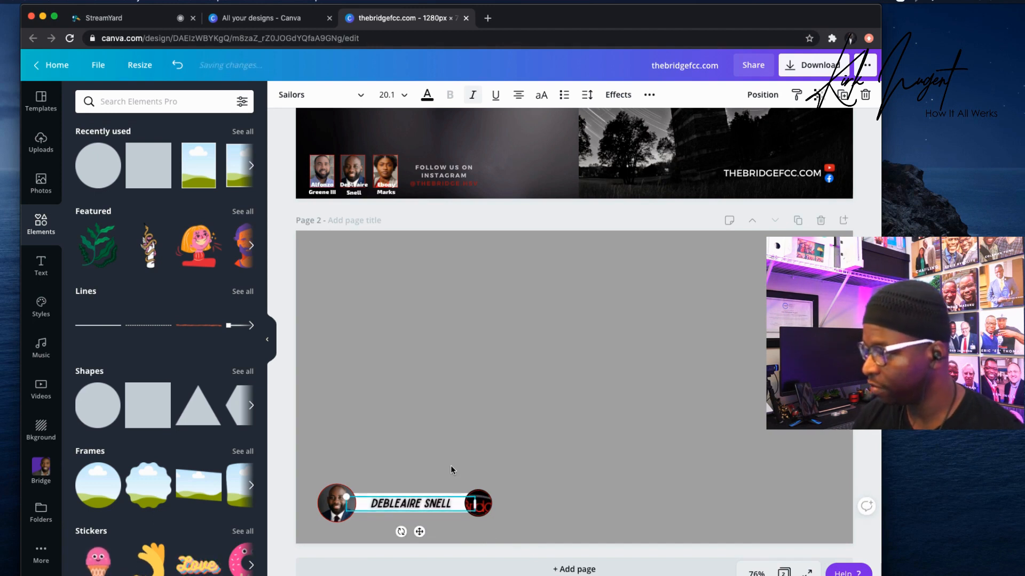
click(446, 439)
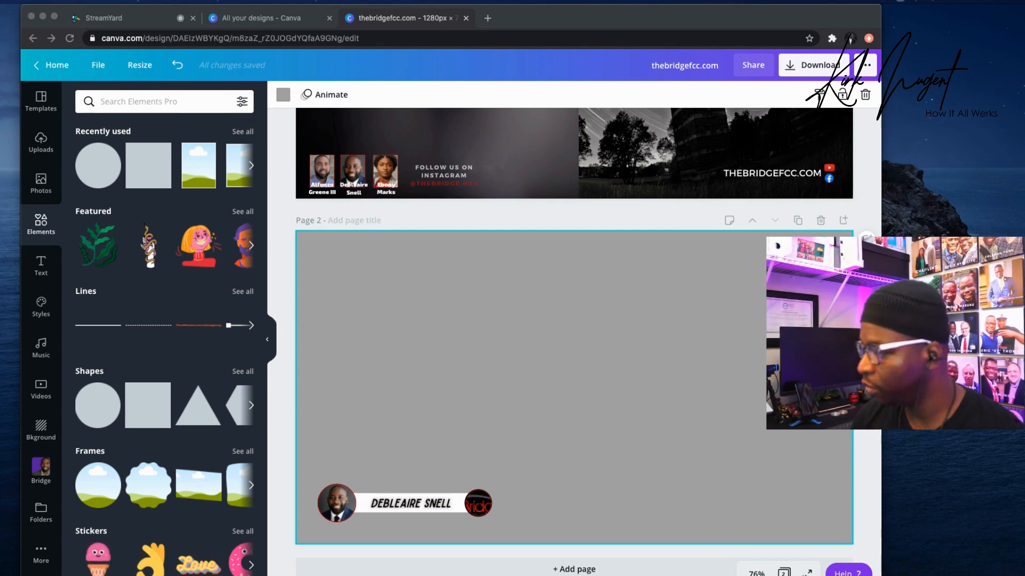
click(484, 415)
Paste the THEBRIDGEFCC.COM text, shrink it, and position it just under the name bar.
text(THEBRIDGEFCC.COM)
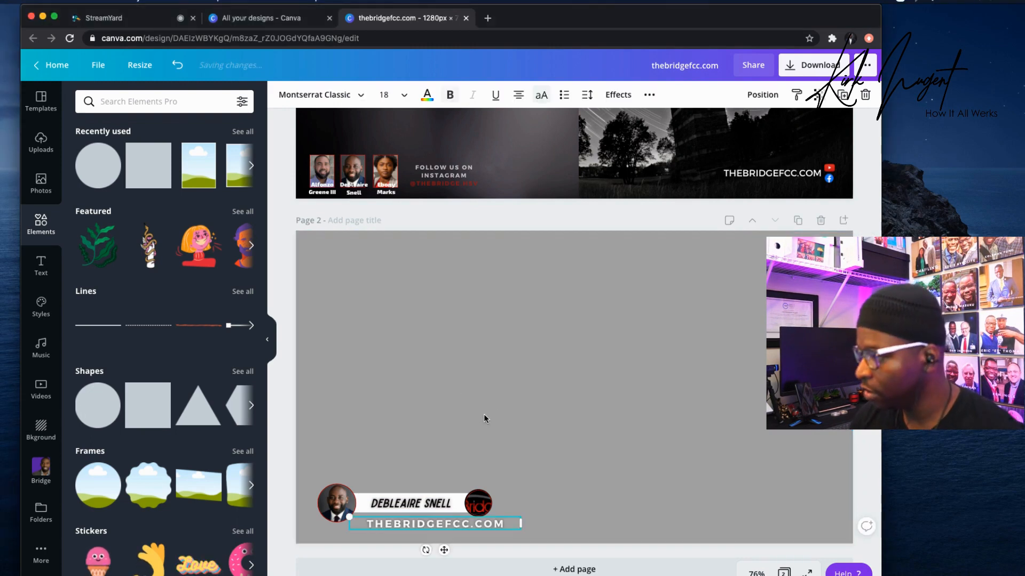
drag(521, 531, 478, 522)
drag(410, 522, 406, 519)
click(443, 455)
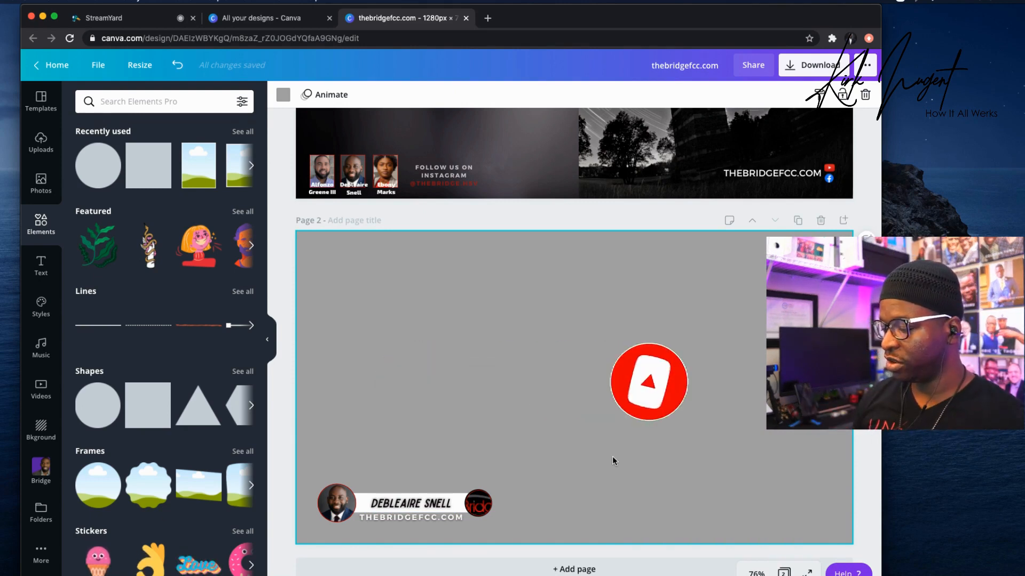
click(411, 516)
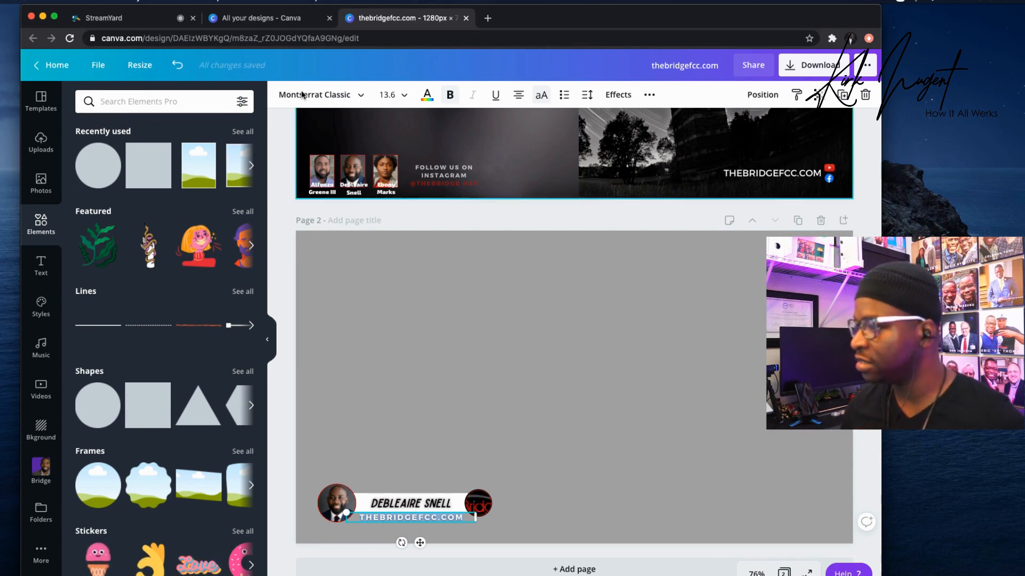
Apply the Lift effect at intensity 50 to the THEBRIDGEFCC.COM text.
click(606, 97)
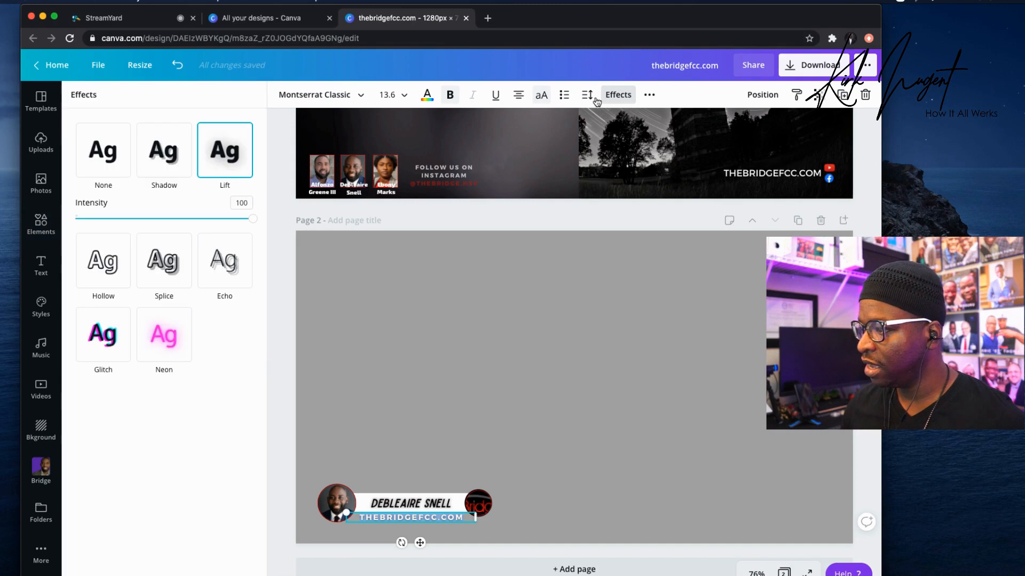
click(175, 160)
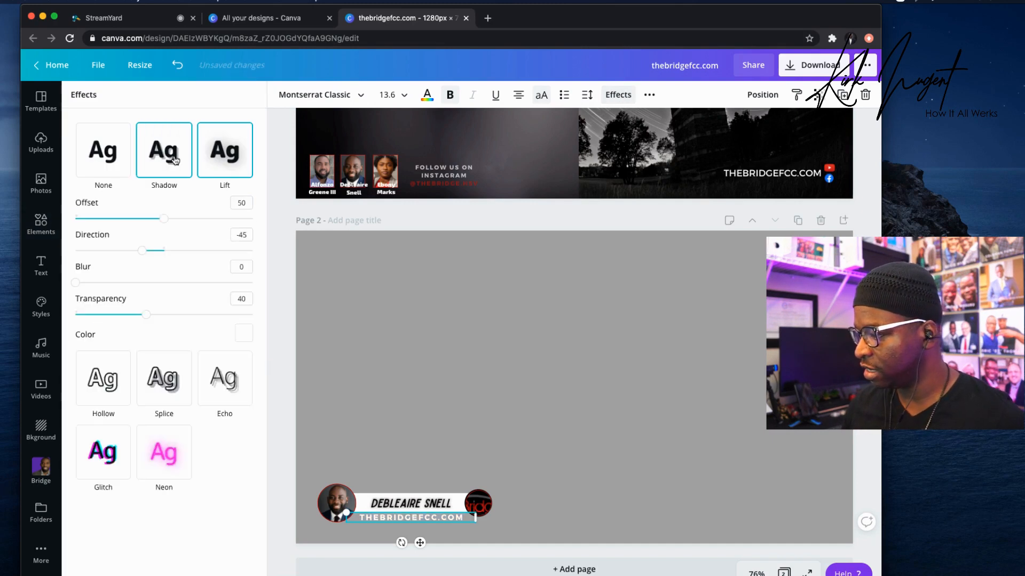
click(230, 156)
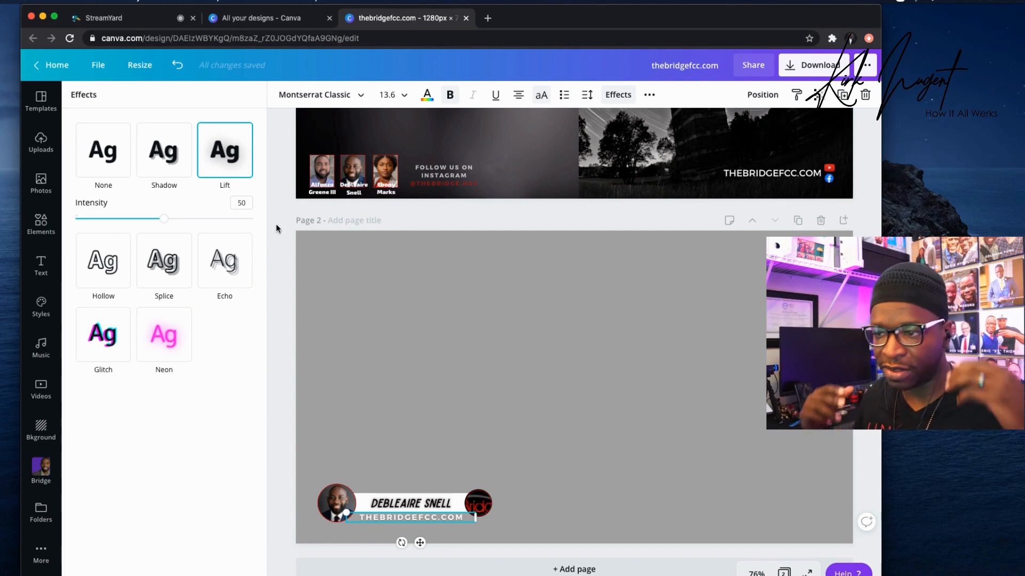
click(643, 368)
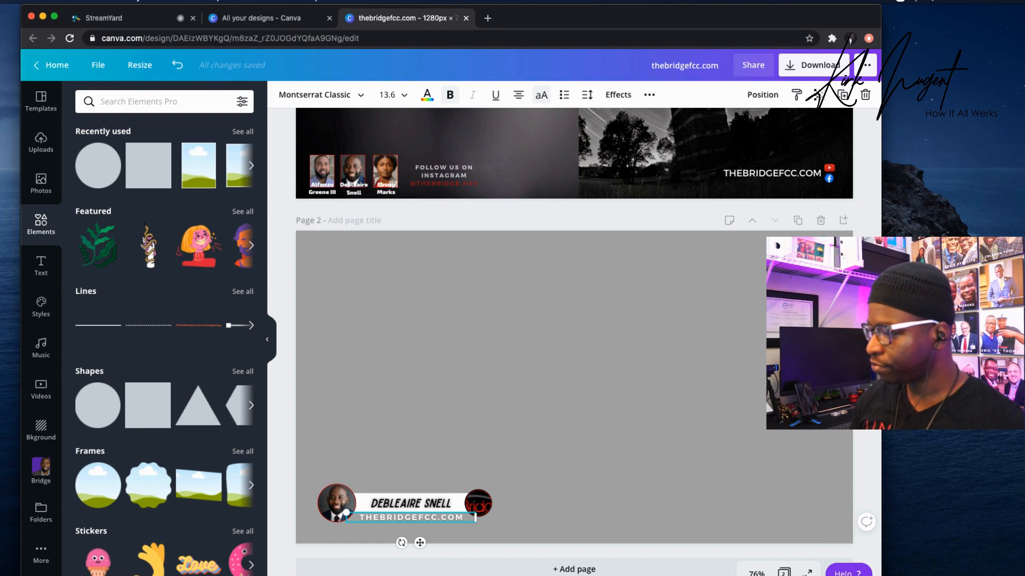
key(Escape)
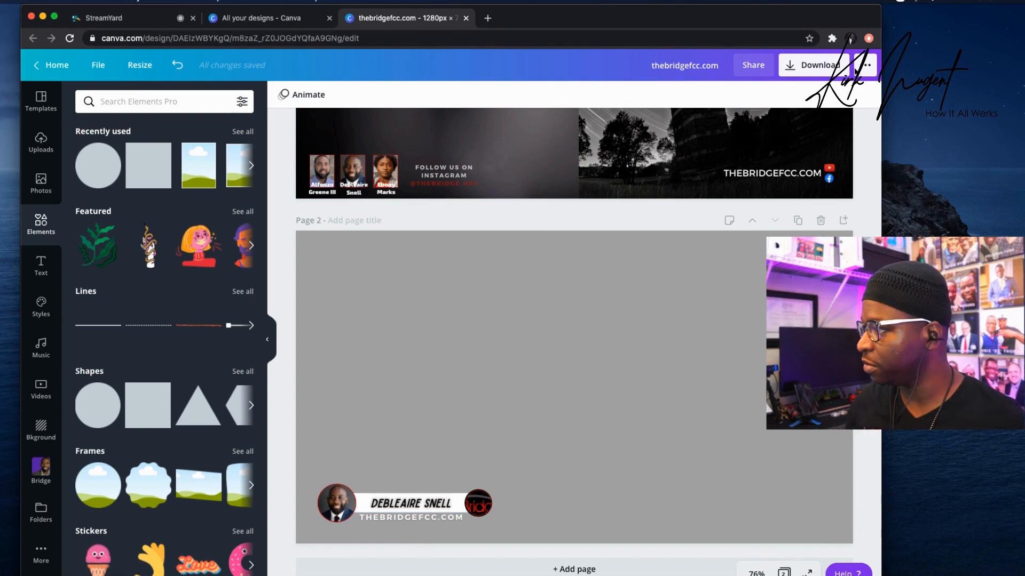
Download only page 2 as a PNG with a transparent background.
click(820, 68)
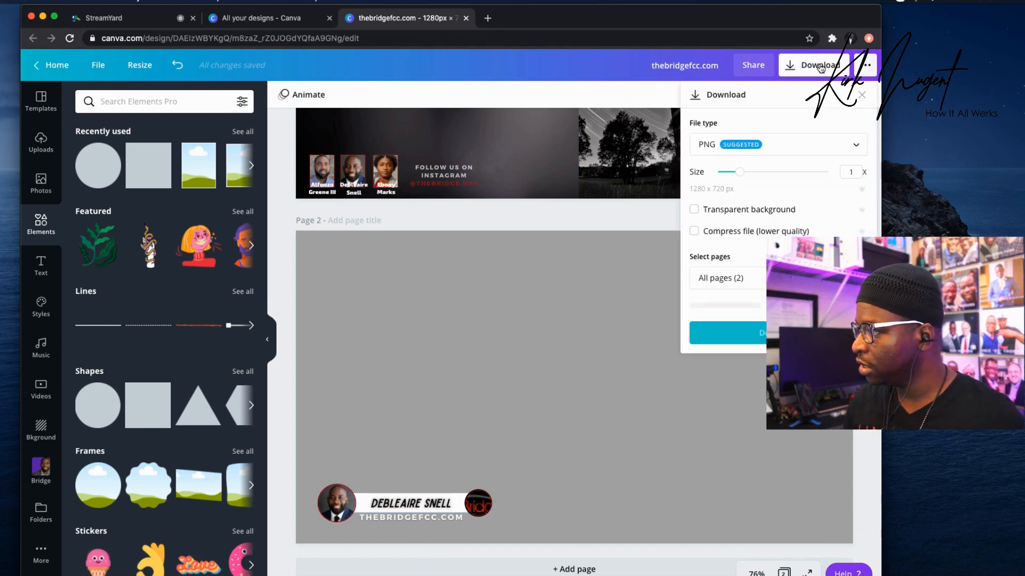
click(759, 282)
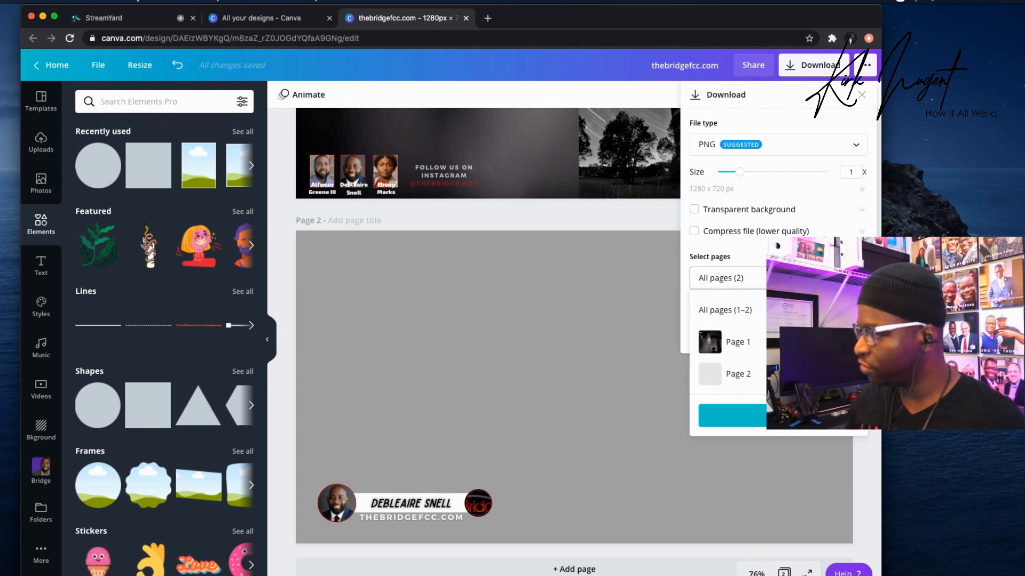
click(710, 342)
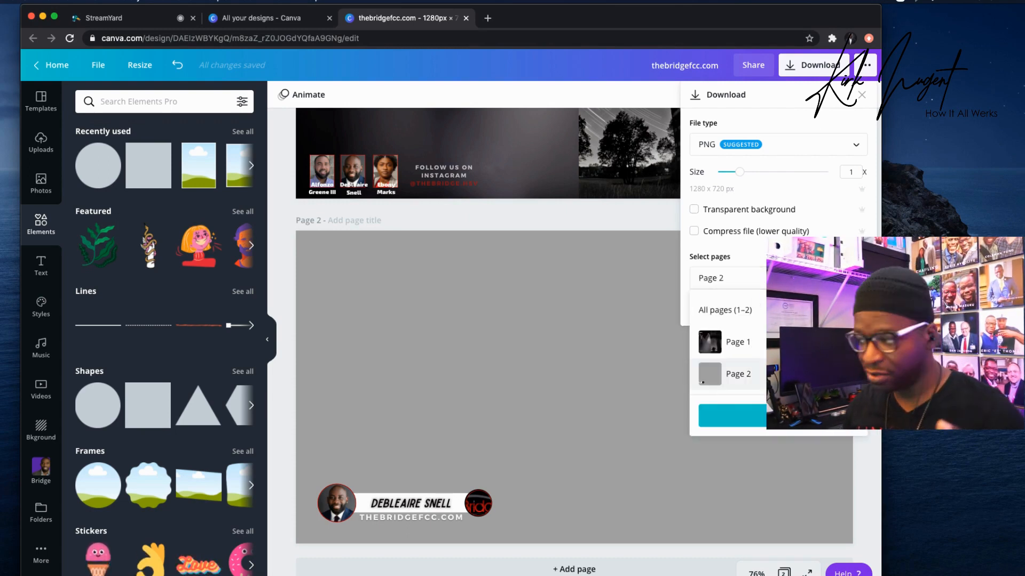
click(695, 213)
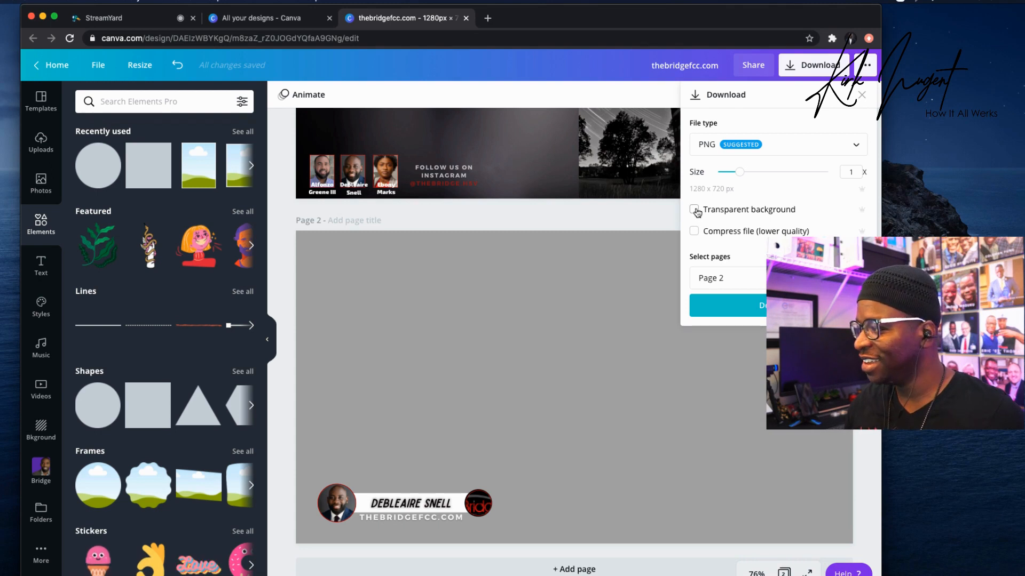
click(694, 211)
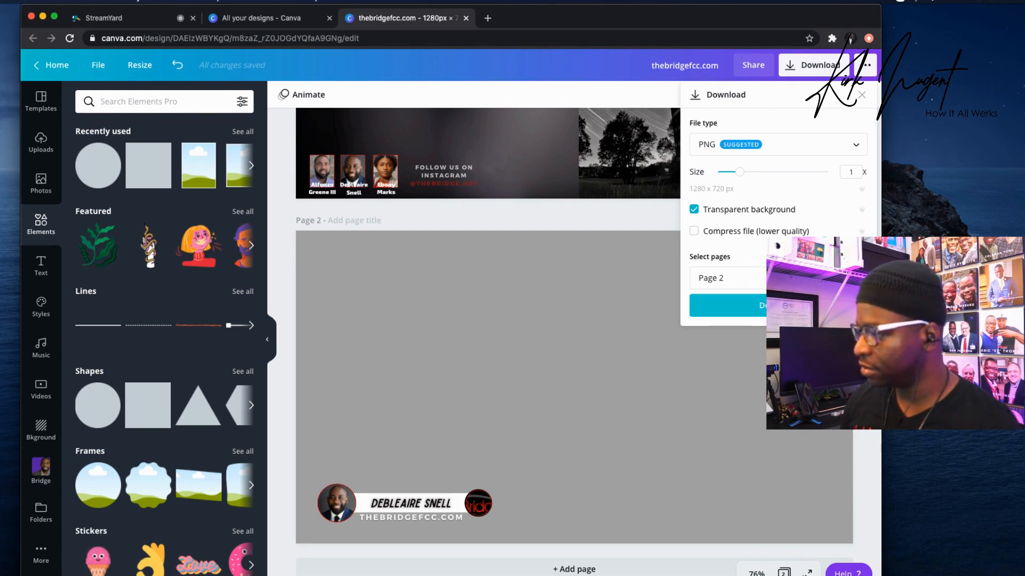
click(779, 306)
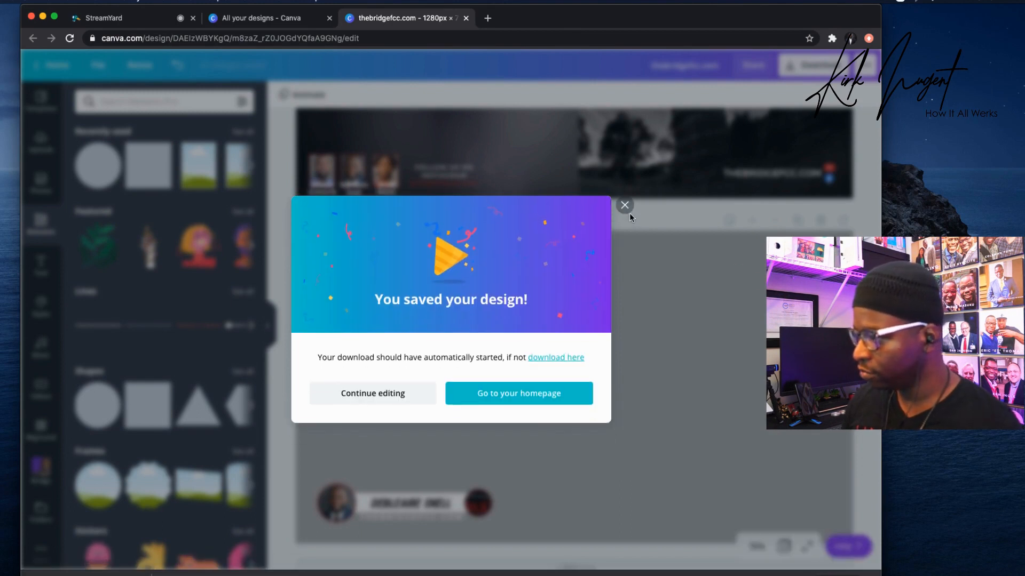
Dismiss the download-complete message and scroll back up to page 1.
click(625, 205)
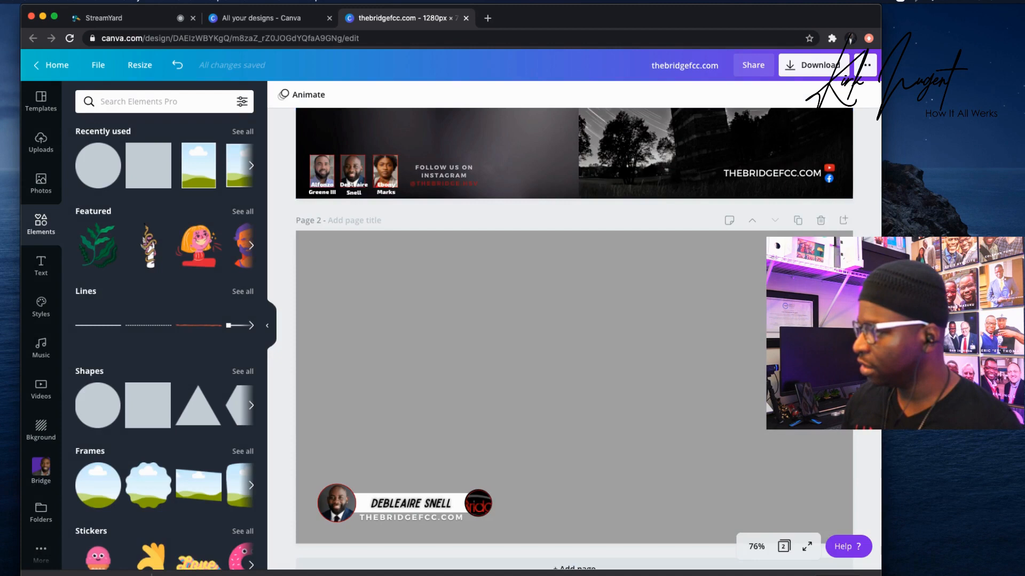
scroll(574, 336, up, 3)
scroll(801, 115, up, 3)
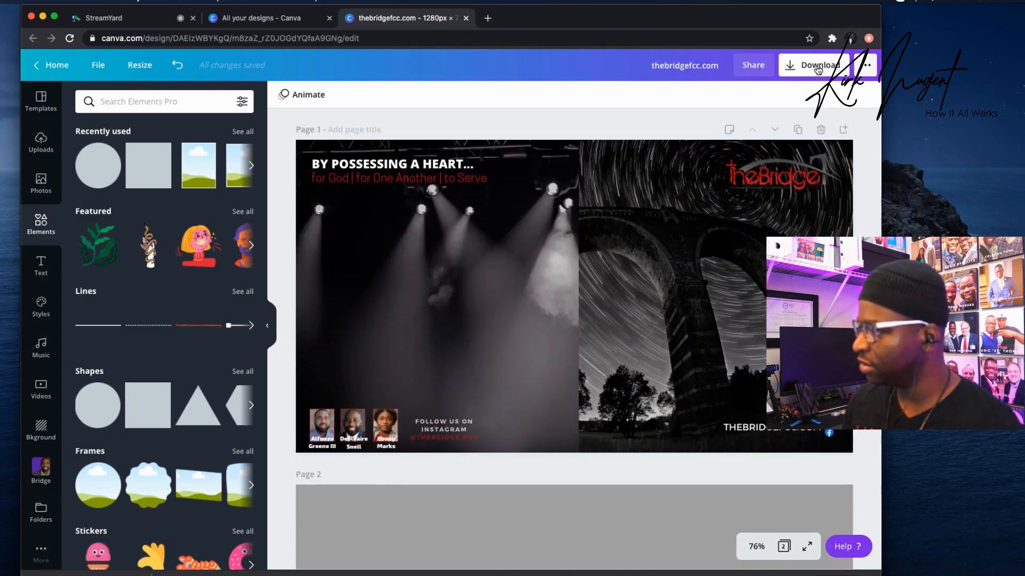
Download only page 1 as a 1280 × 720 PNG, then return to the StreamYard studio.
click(809, 65)
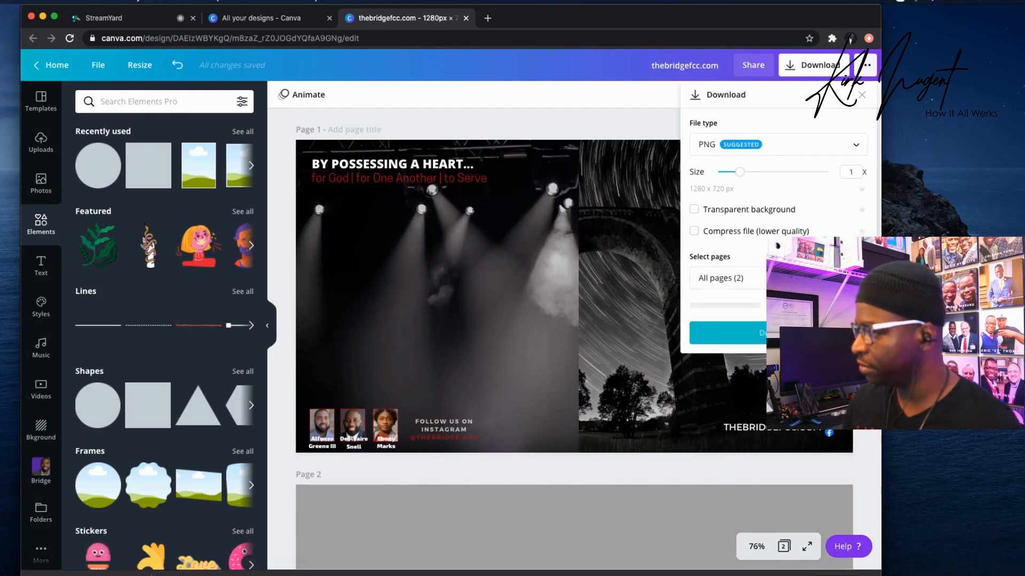
click(779, 278)
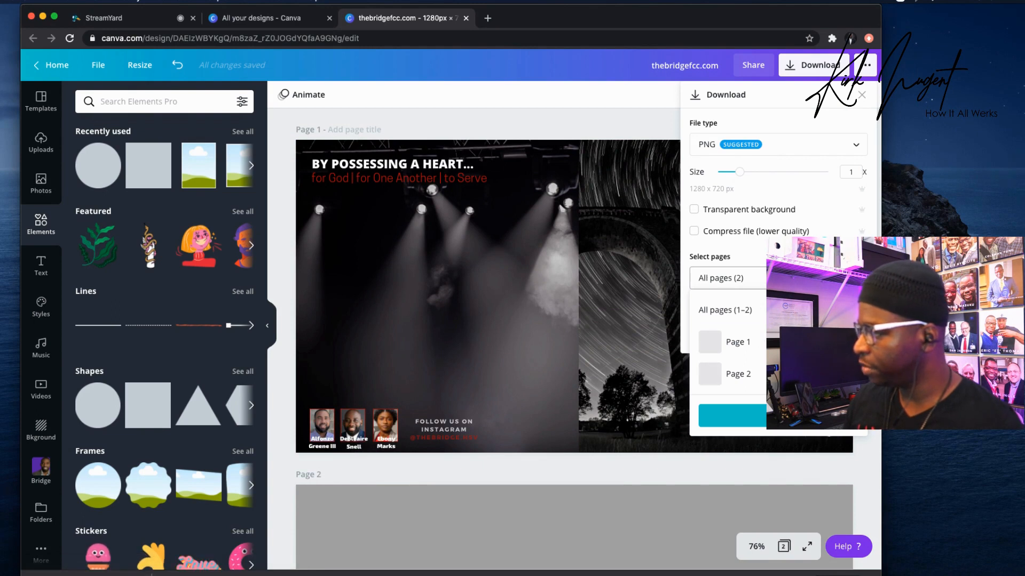
click(779, 342)
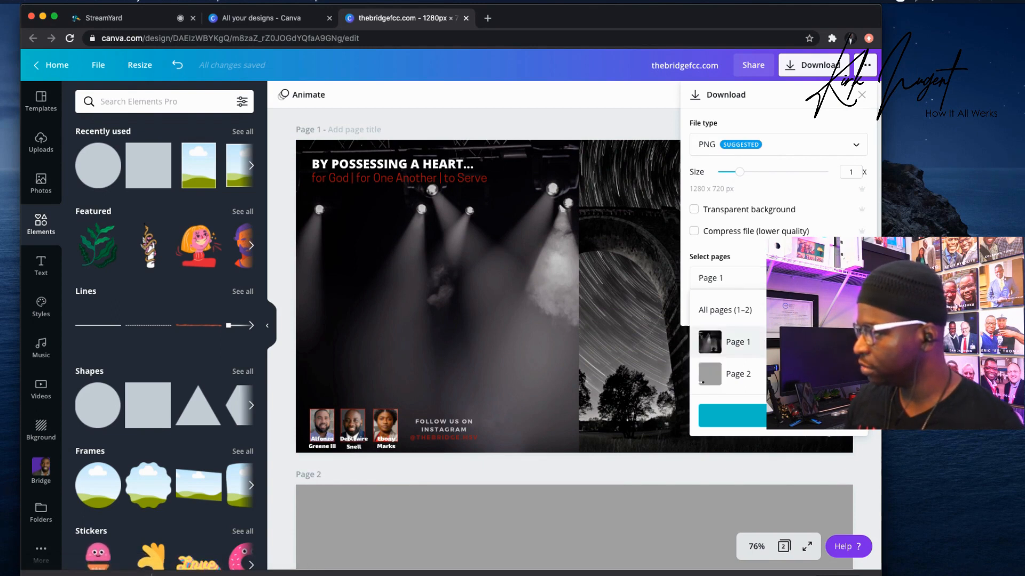
click(733, 416)
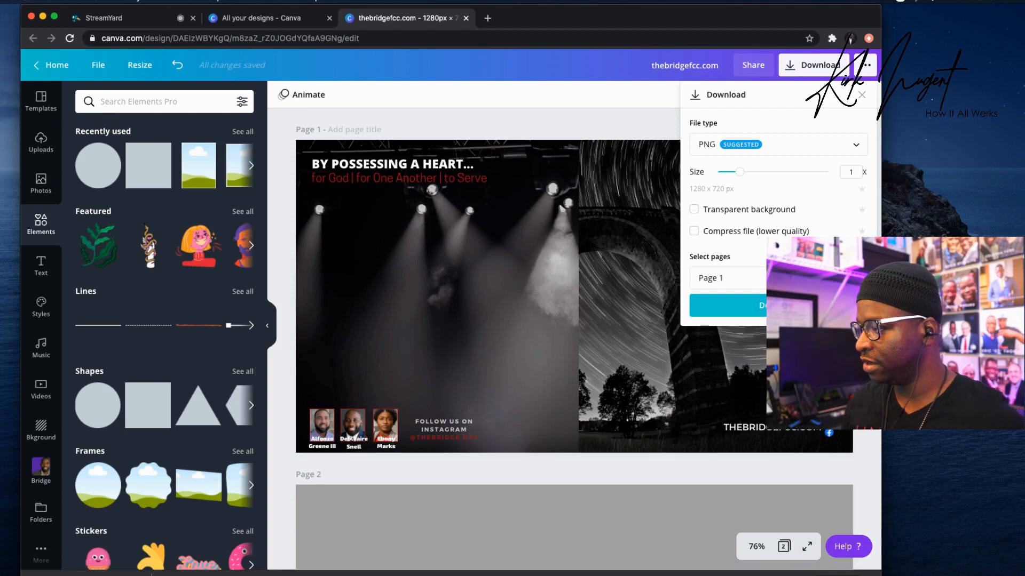
click(778, 306)
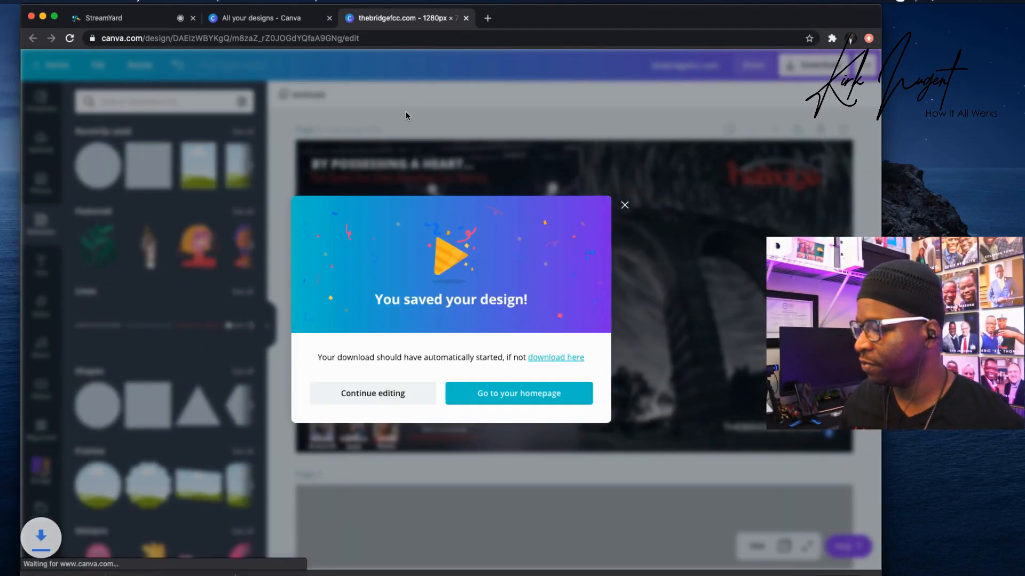
click(270, 23)
click(122, 21)
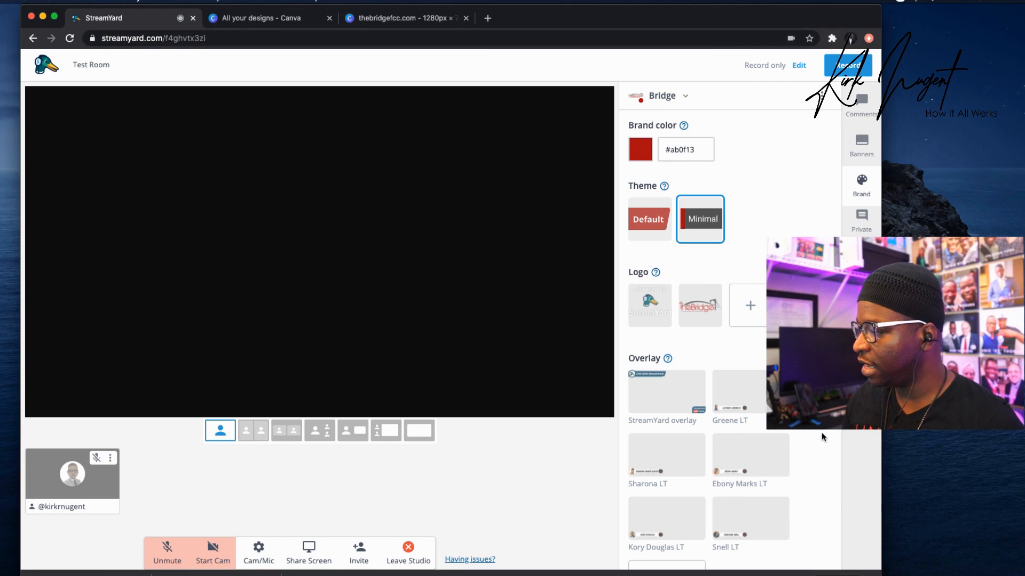
Upload thebridgefcc.com.png from Downloads as a new overlay in the Bridge brand.
scroll(822, 433, down, 3)
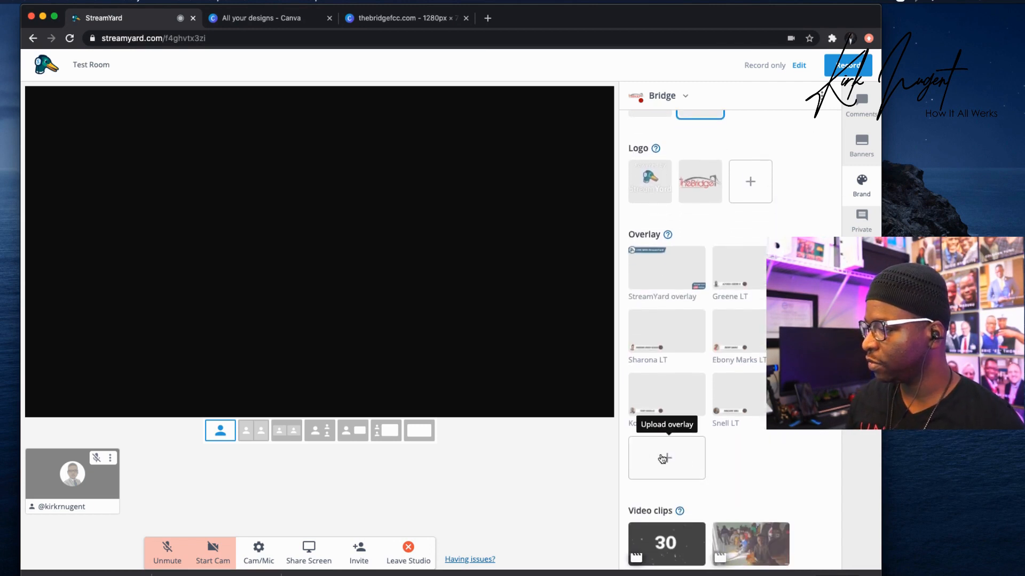
click(666, 457)
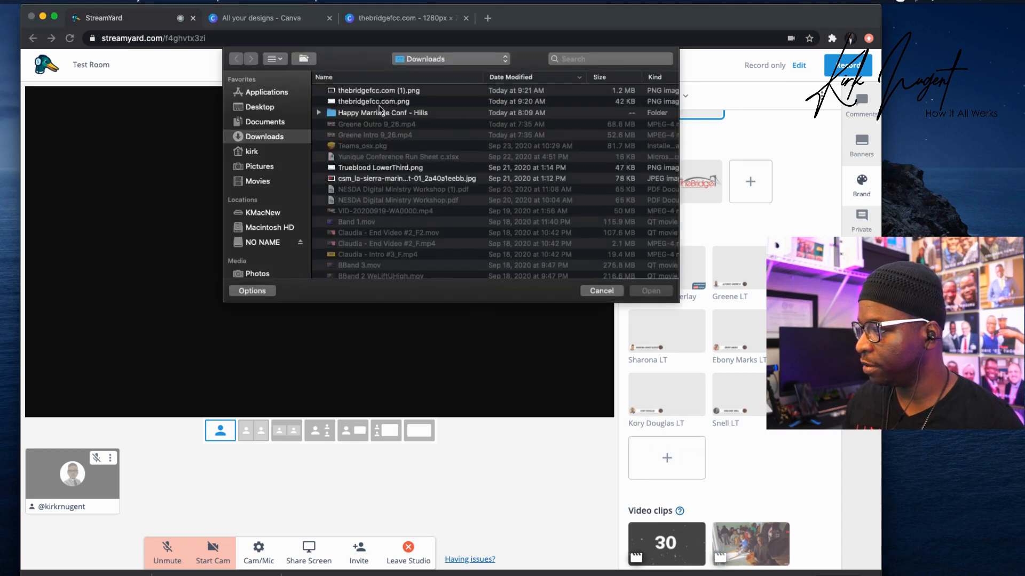
click(380, 103)
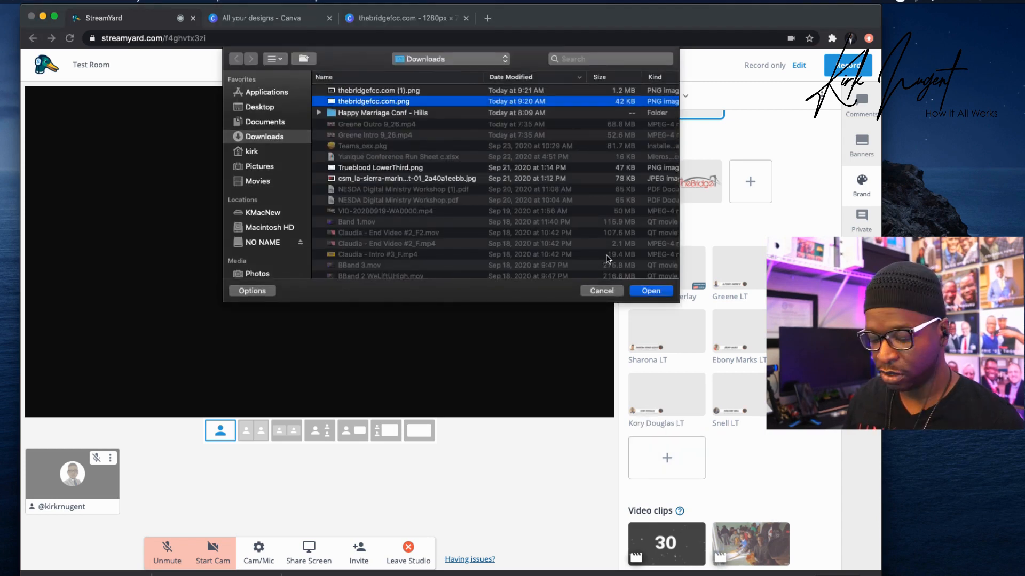
click(659, 292)
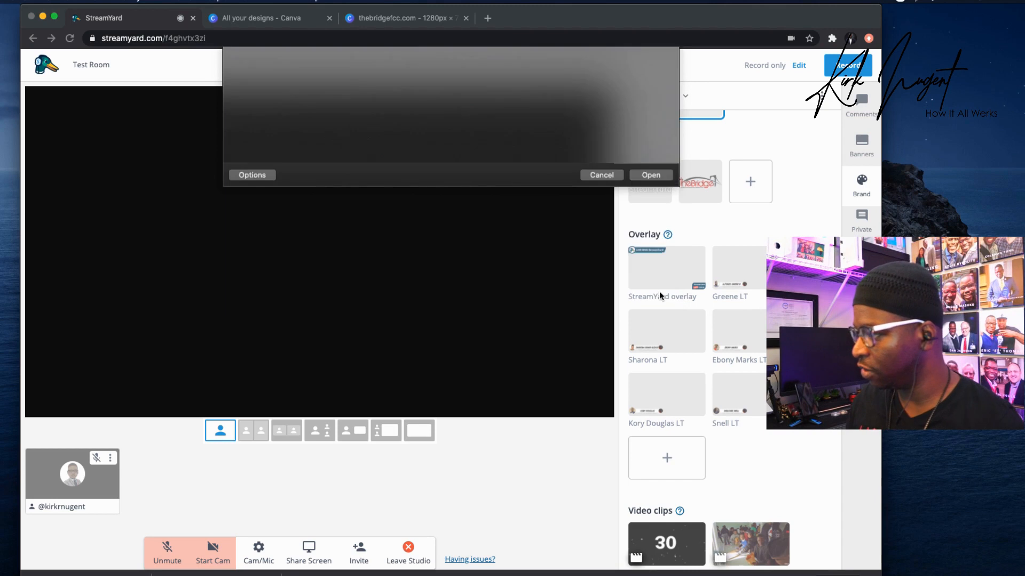
Scroll down to Background and start adding a new background image.
scroll(777, 445, down, 3)
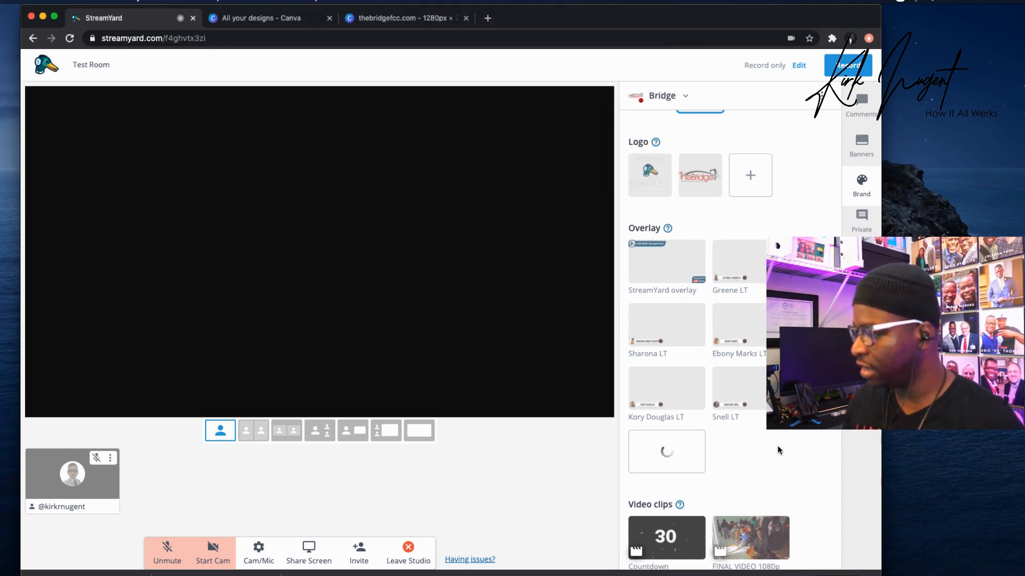
scroll(694, 469, down, 5)
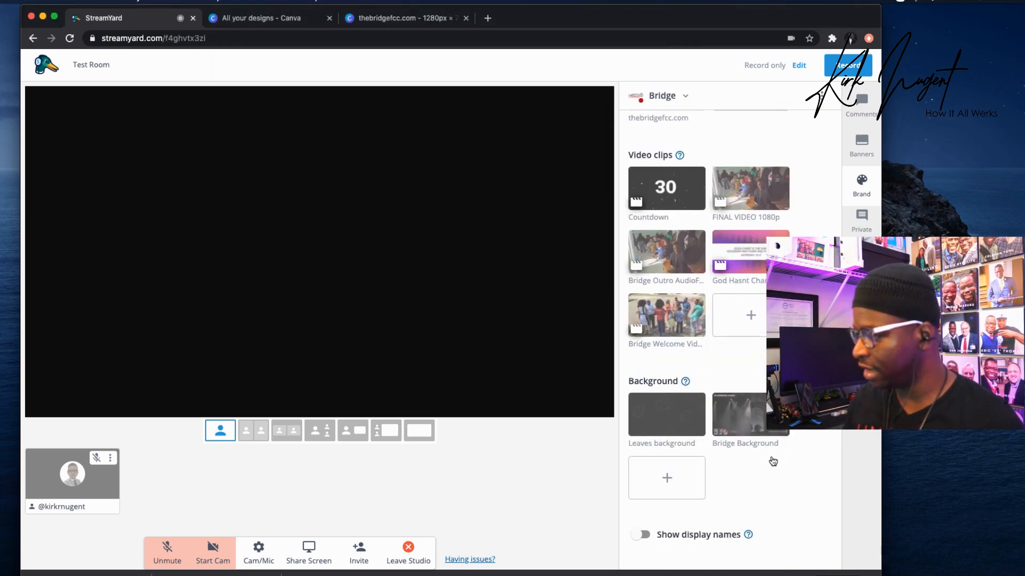
click(666, 477)
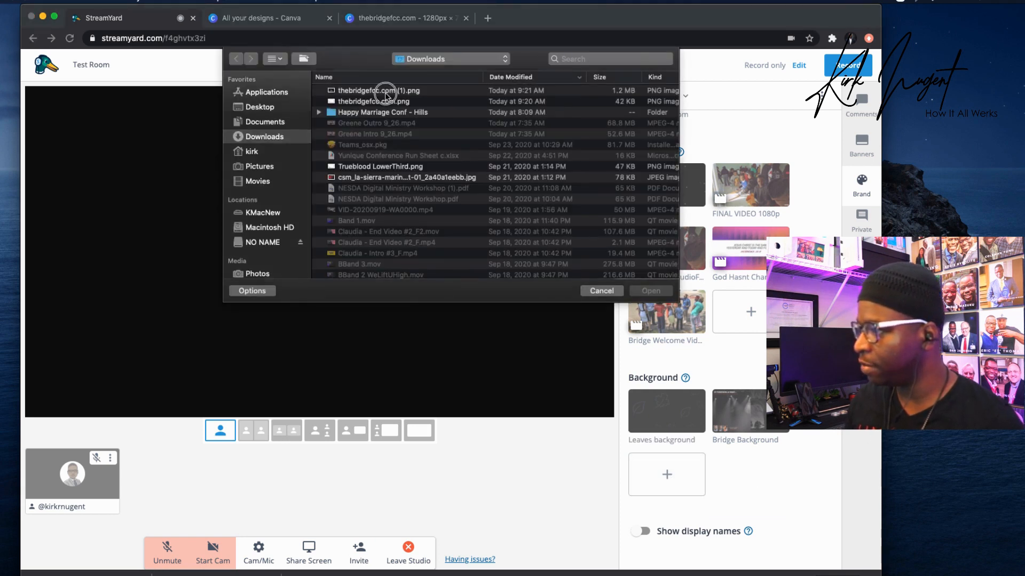
Upload thebridgefcc.com (1).png from Downloads as a background and apply it to the stage.
click(390, 94)
click(667, 292)
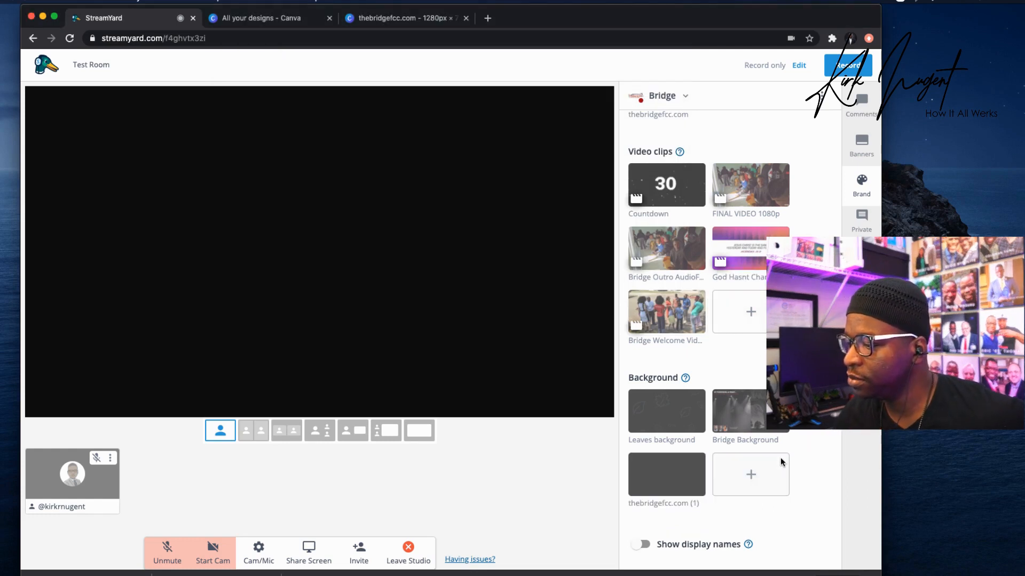
click(674, 477)
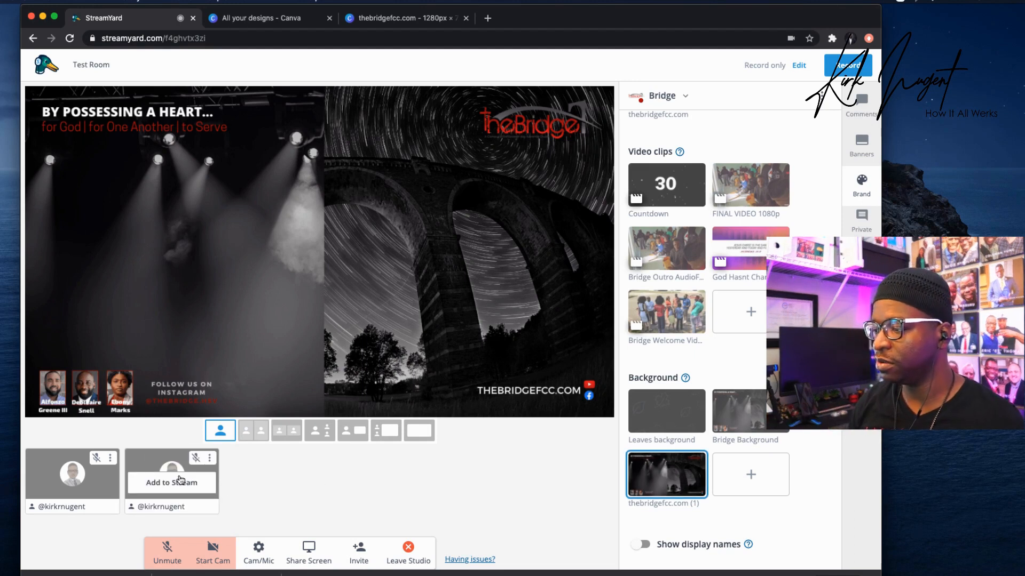
Add both guest feeds to the stage, then show the first participant alone in solo layout.
click(181, 480)
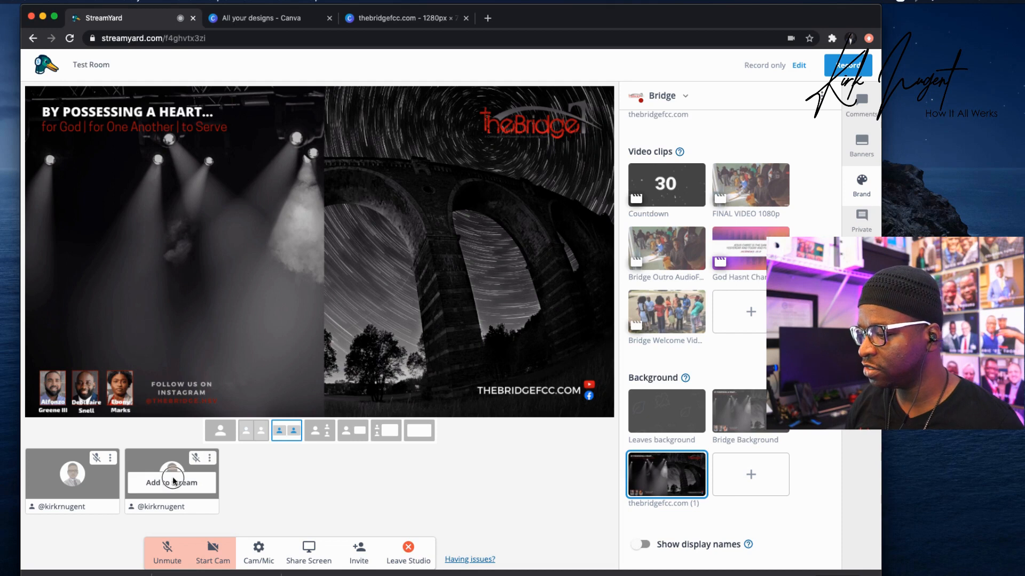
click(83, 477)
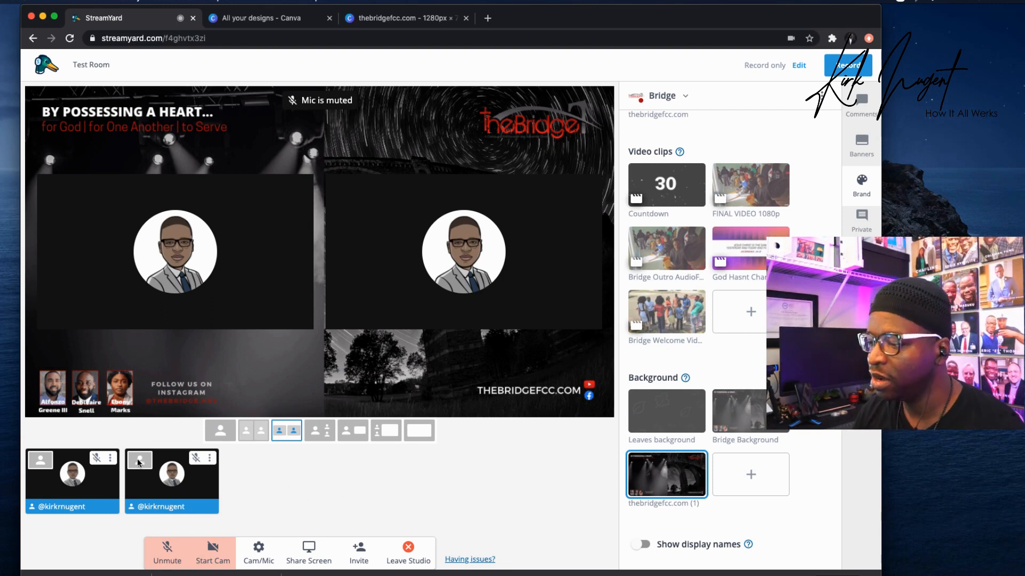
click(39, 461)
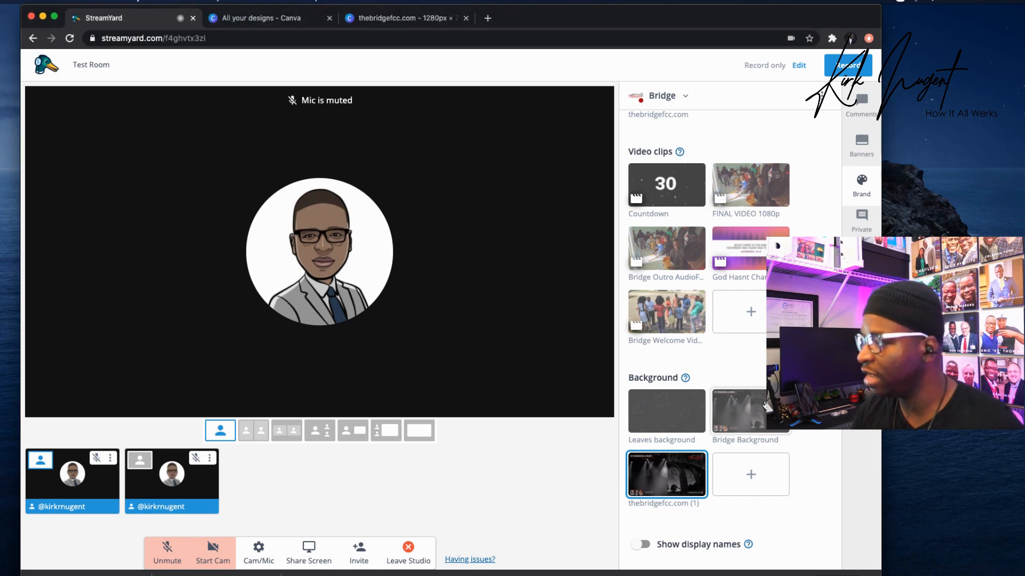
Rename the thebridgefcc.com overlay to the speaker's name followed by 'LT' and save it.
scroll(767, 404, up, 1)
scroll(767, 404, up, 3)
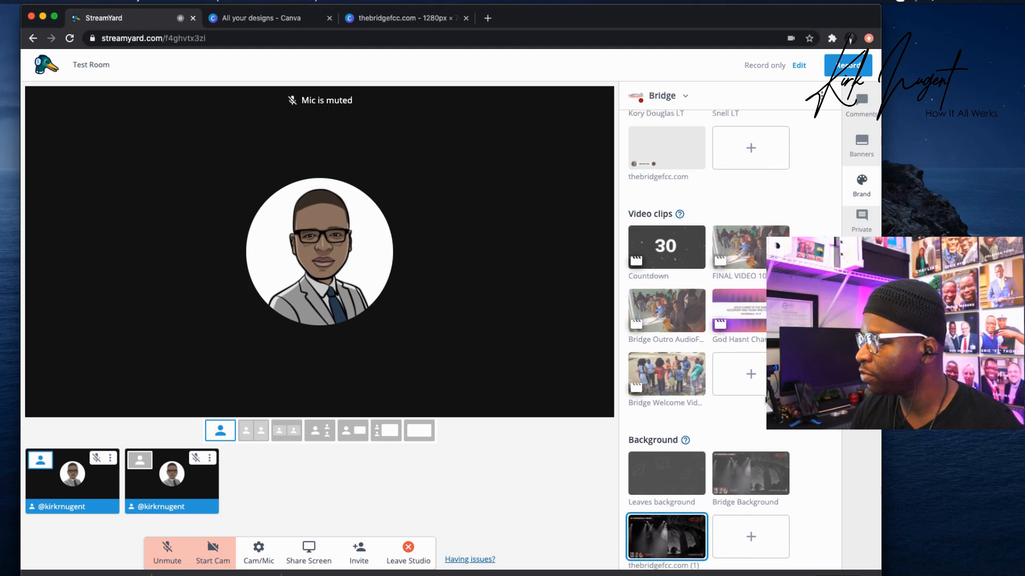
scroll(764, 398, up, 1)
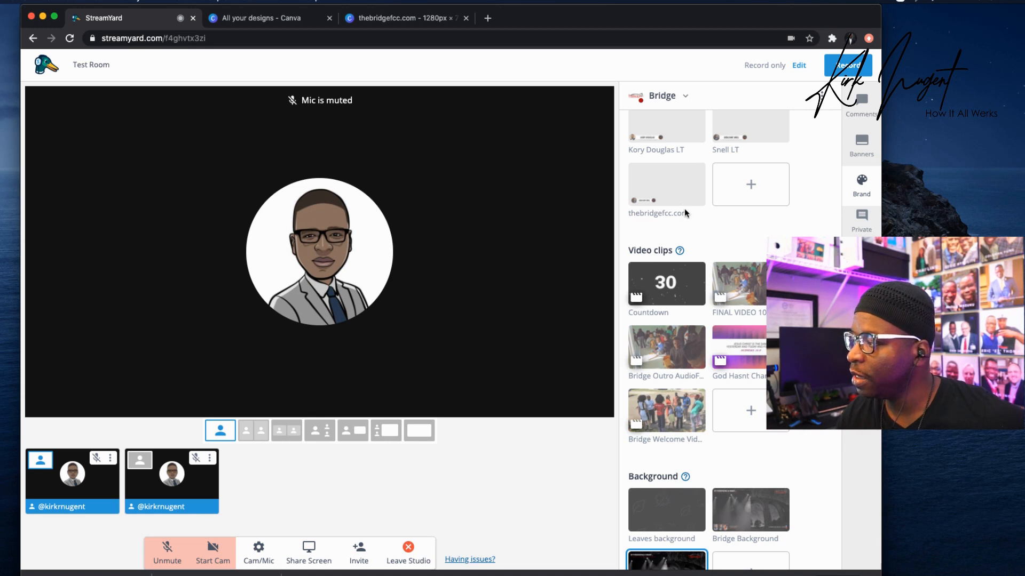
click(684, 209)
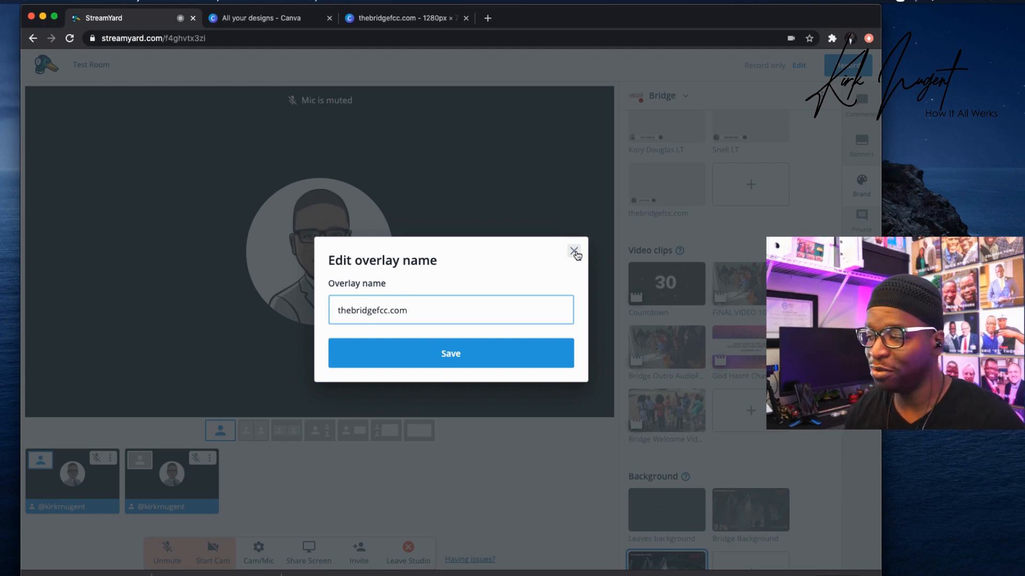
drag(427, 319, 243, 300)
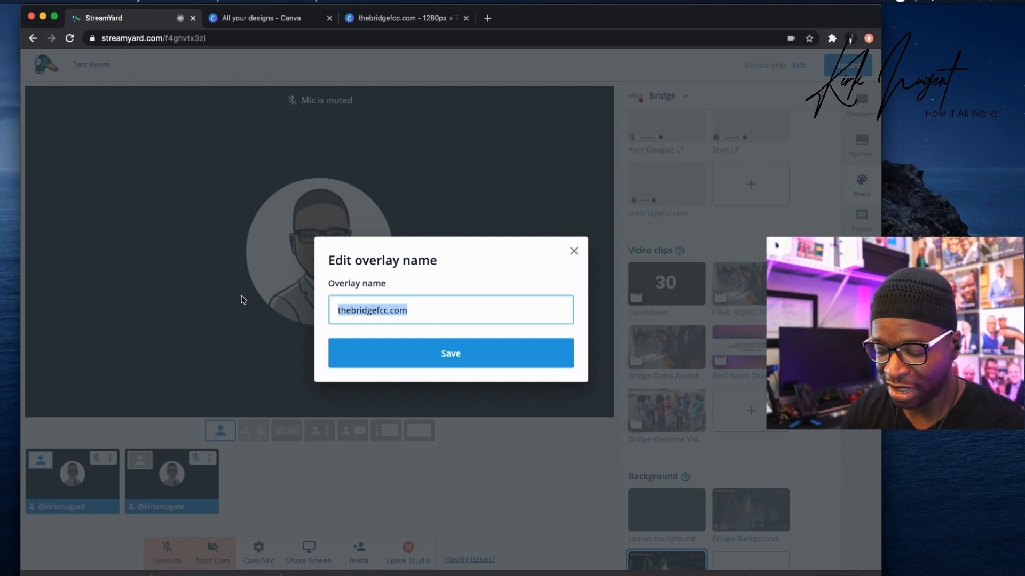
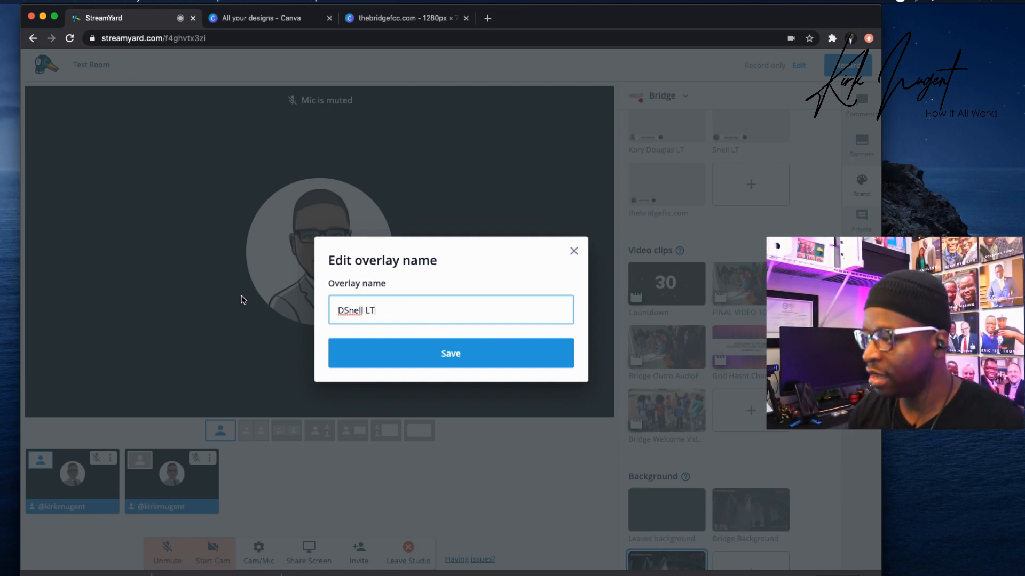
key(Return)
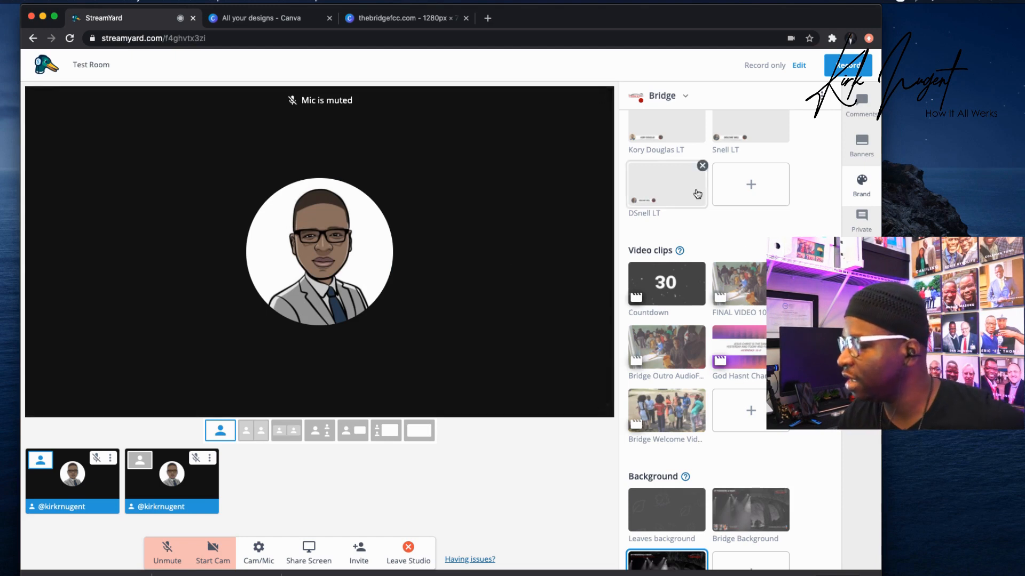
click(659, 212)
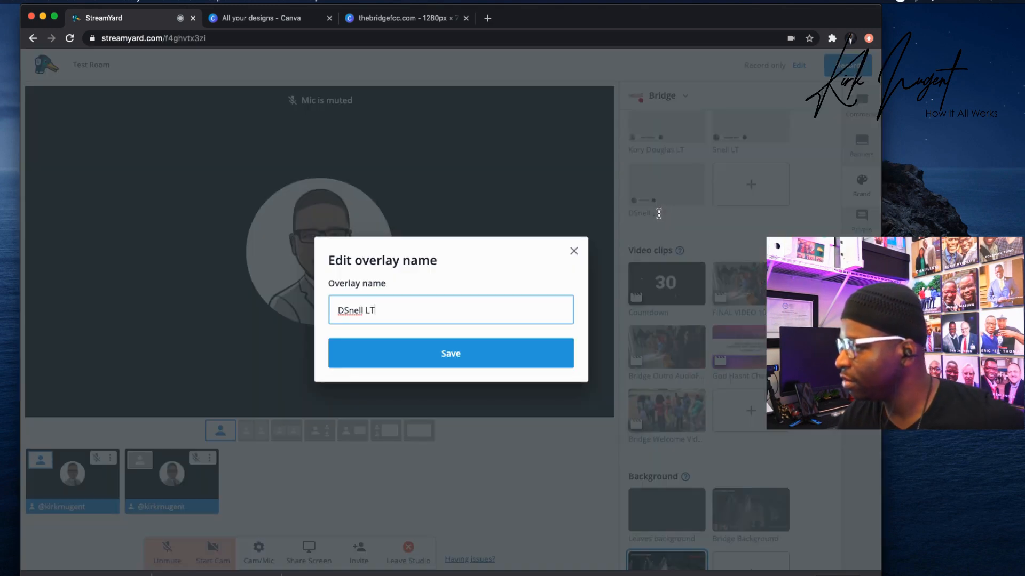
click(458, 355)
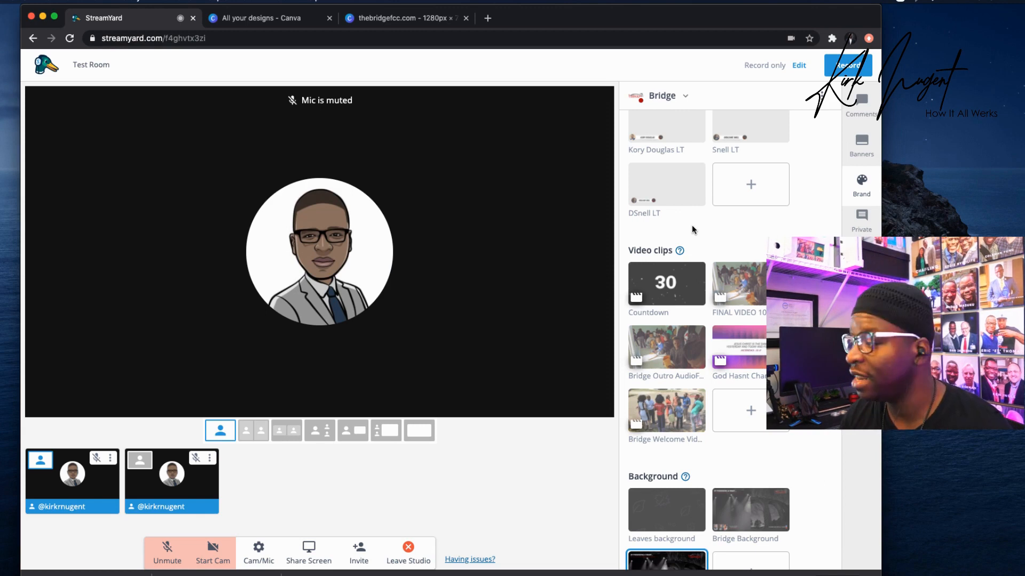
Display the speaker's LT lower-third overlay at the bottom left of the stage.
click(668, 187)
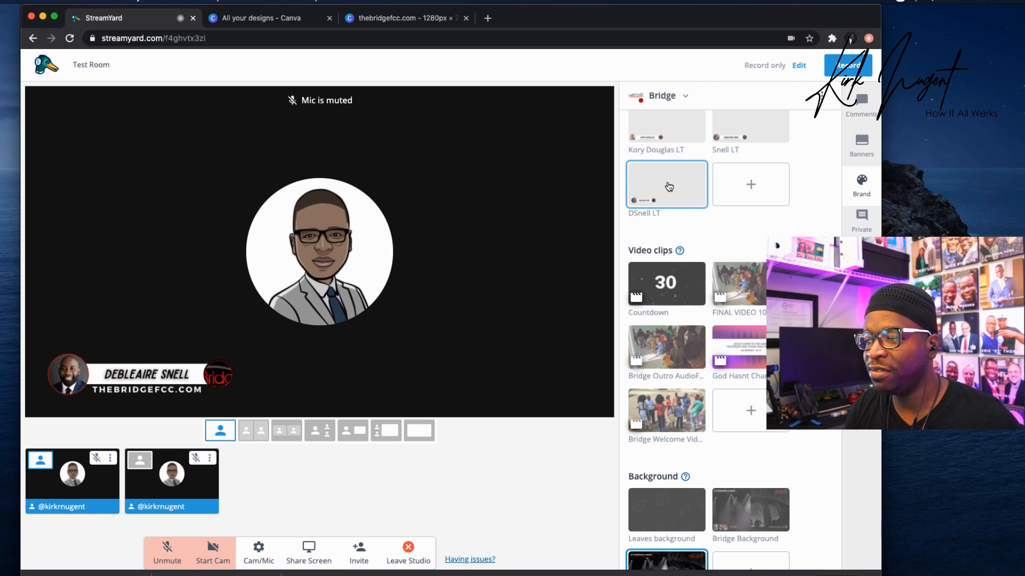